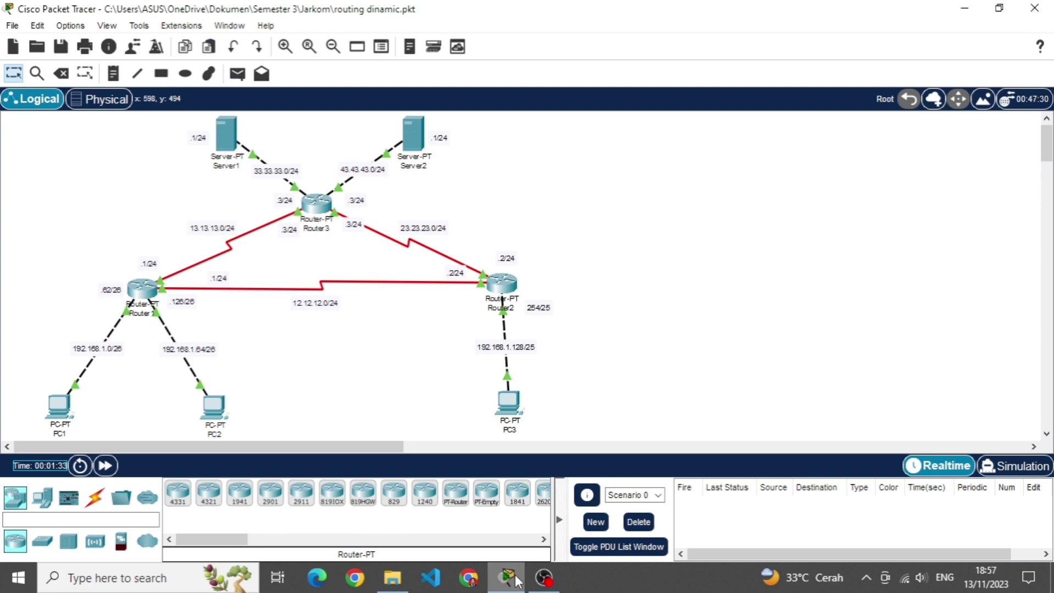
Check Router1's static routes and the network addresses in its RIP routing configuration
left_click(146, 296)
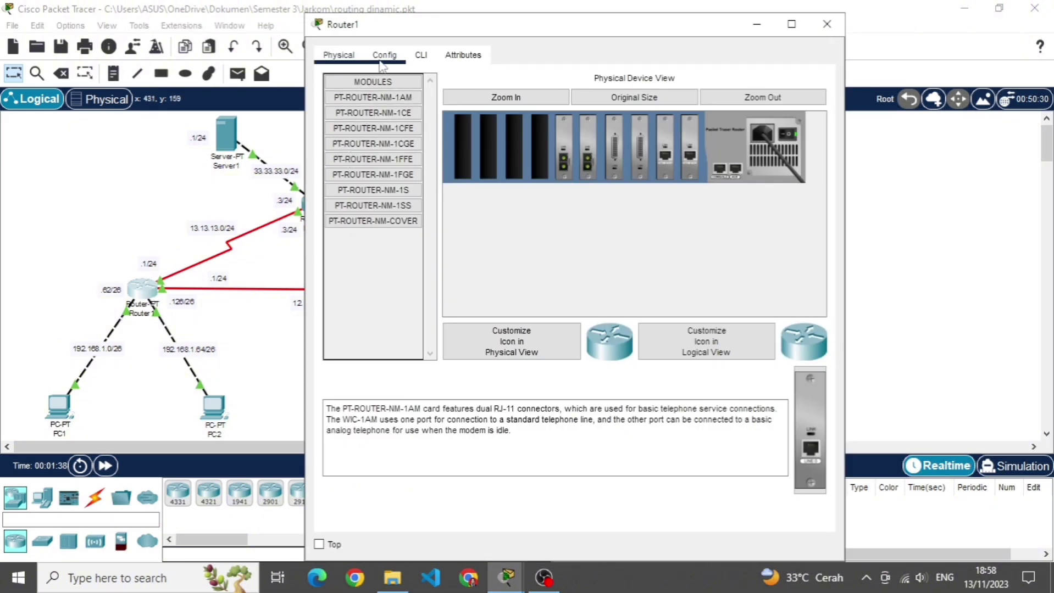
left_click(384, 55)
left_click(384, 141)
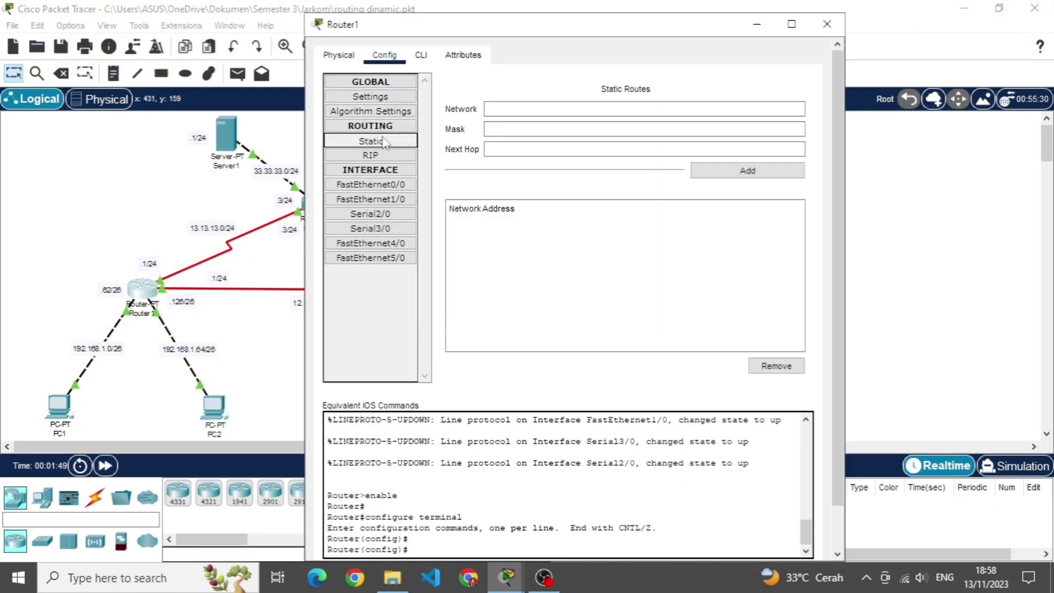
left_click(389, 156)
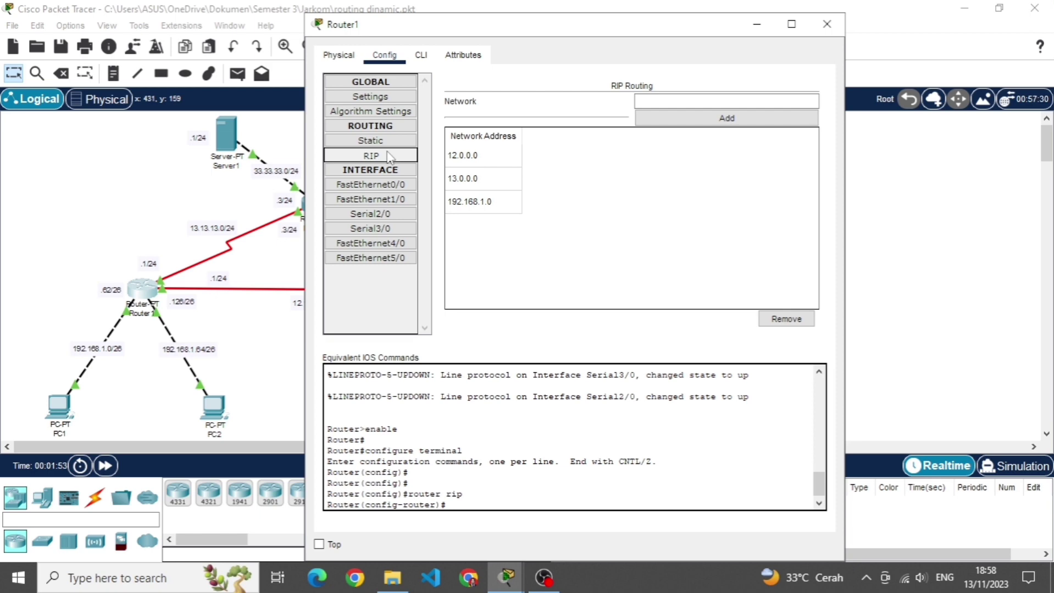
left_click(826, 24)
Check Router2's static routes and the network addresses in its RIP routing configuration
left_click(501, 284)
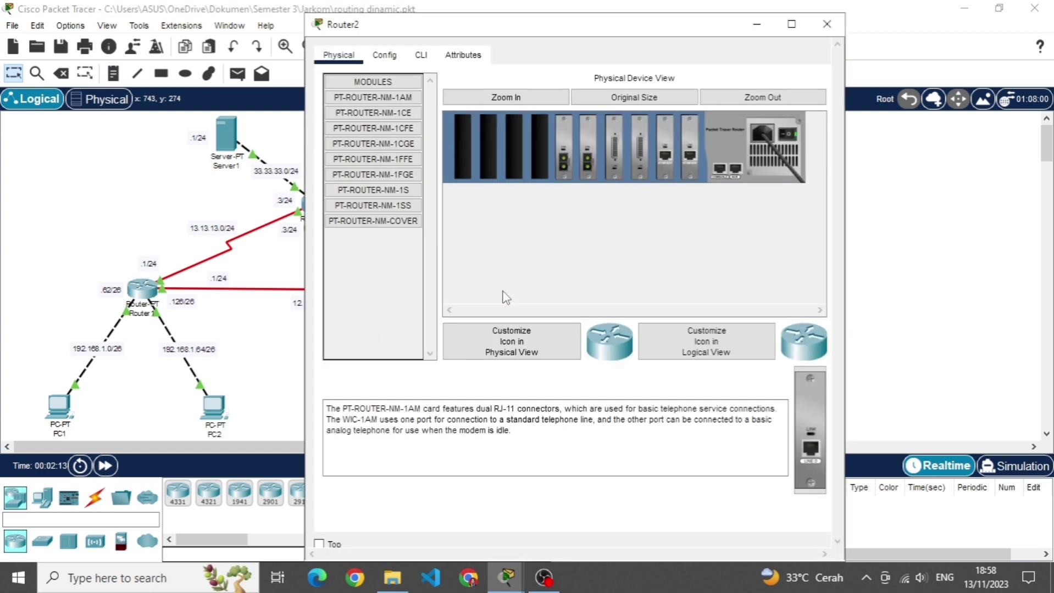
left_click(383, 57)
left_click(391, 142)
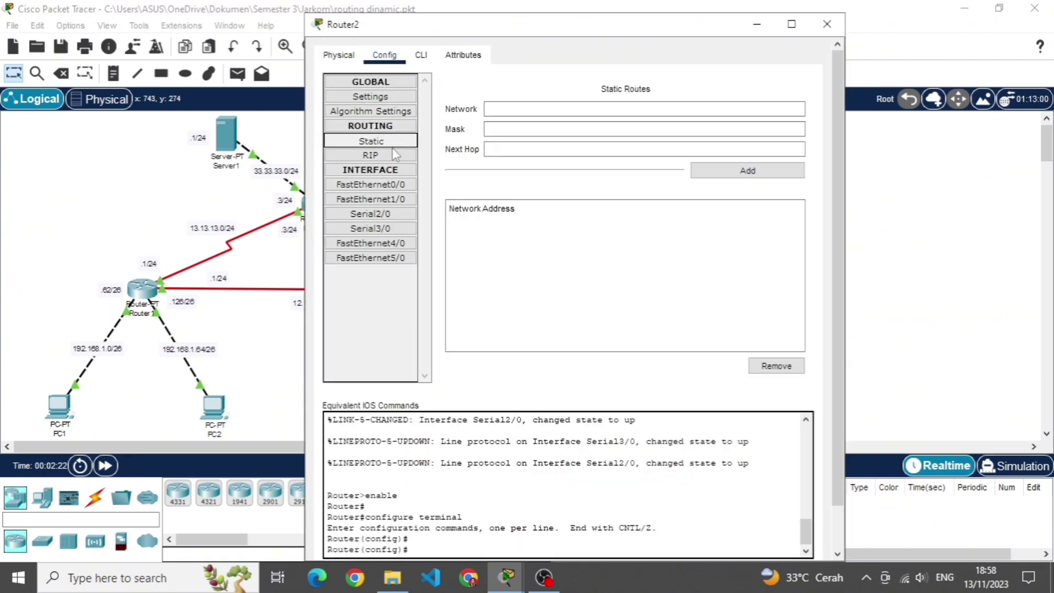
left_click(394, 156)
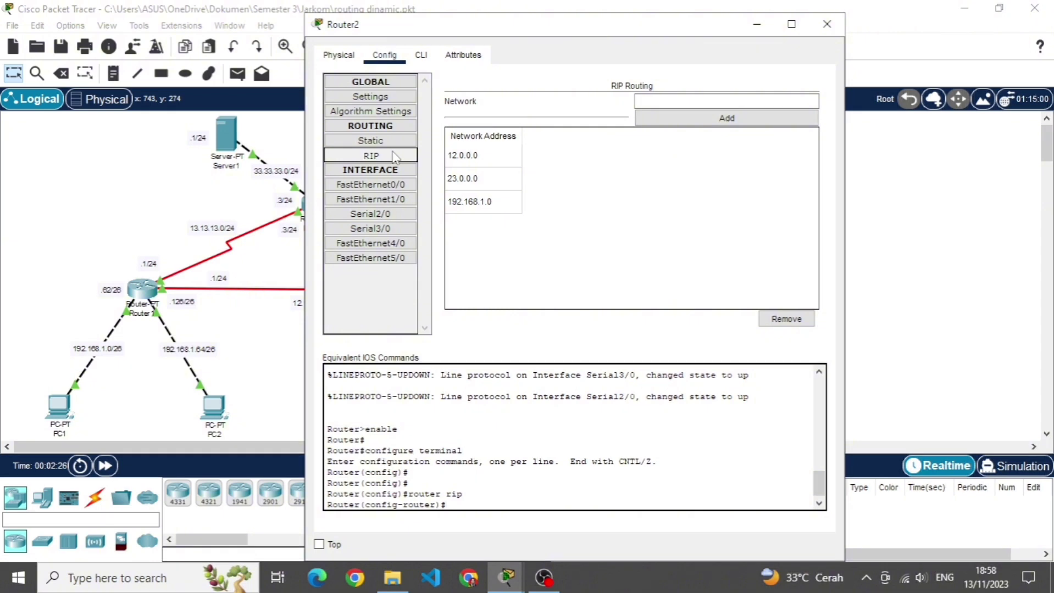
left_click(826, 24)
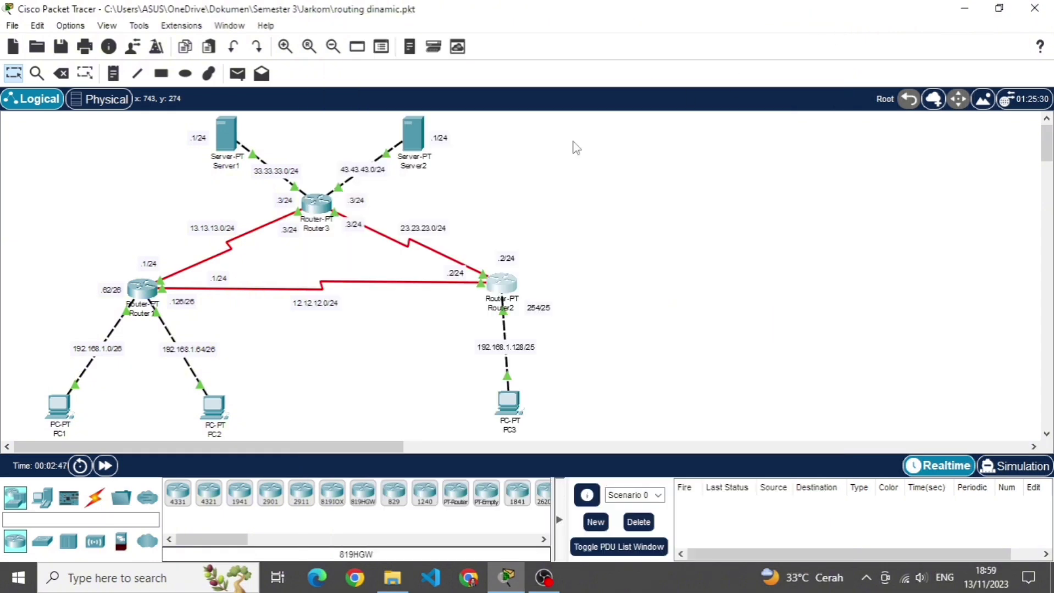
Check Router3's static routes and the network addresses in its RIP routing configuration
left_click(316, 204)
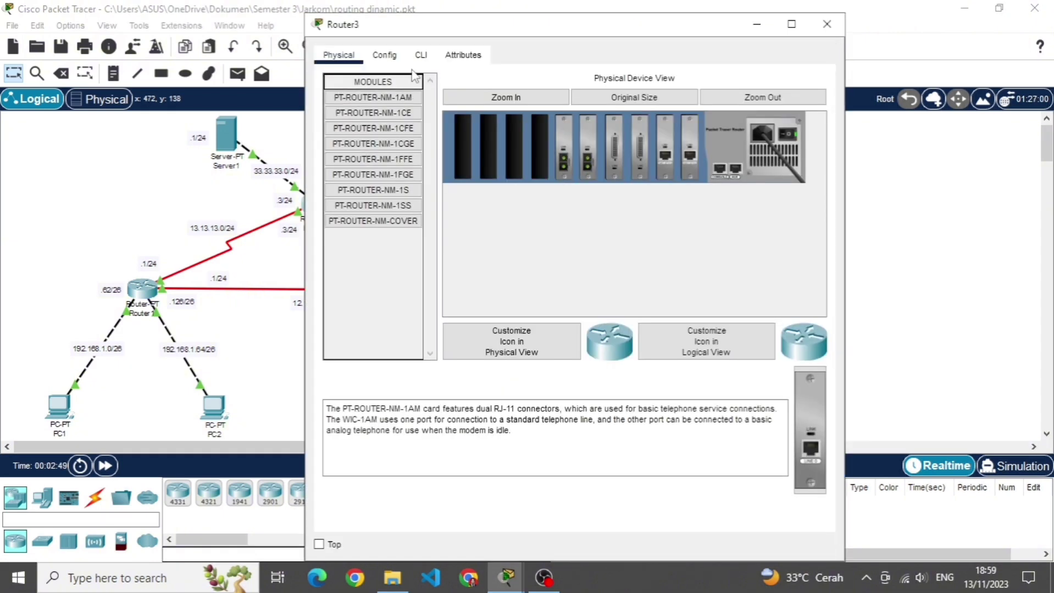
left_click(388, 56)
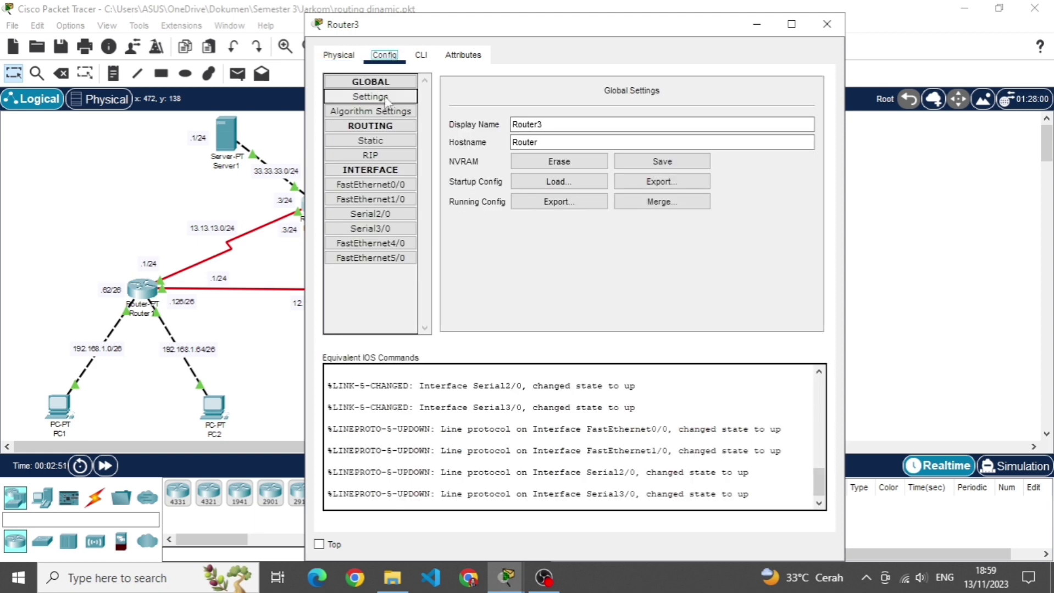
left_click(387, 142)
left_click(384, 157)
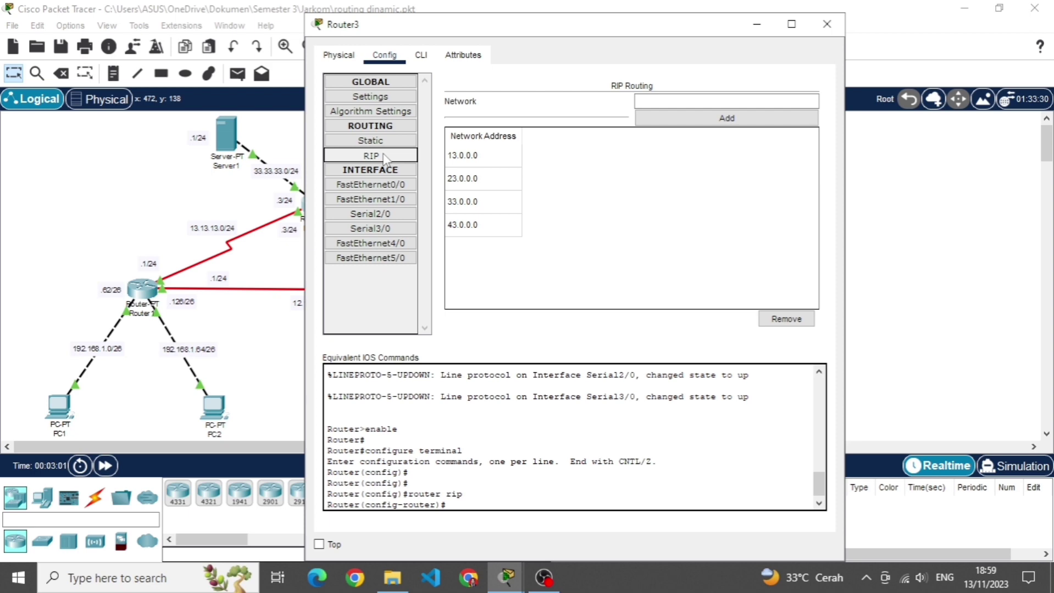
left_click(826, 25)
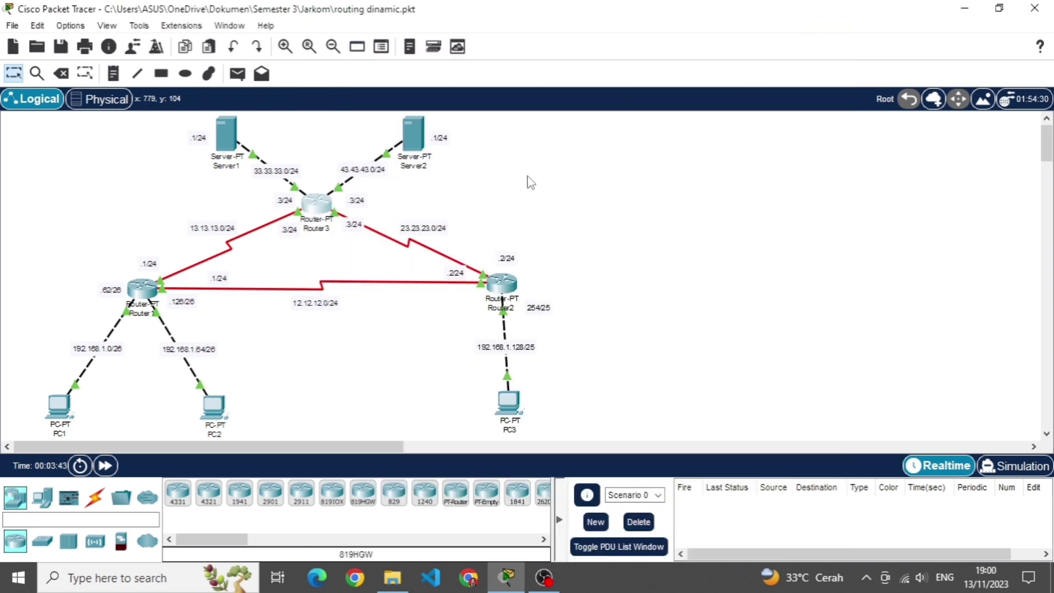
In Router1's RIP configuration mode, run no auto-summary and version 2 on the command line
left_click(142, 286)
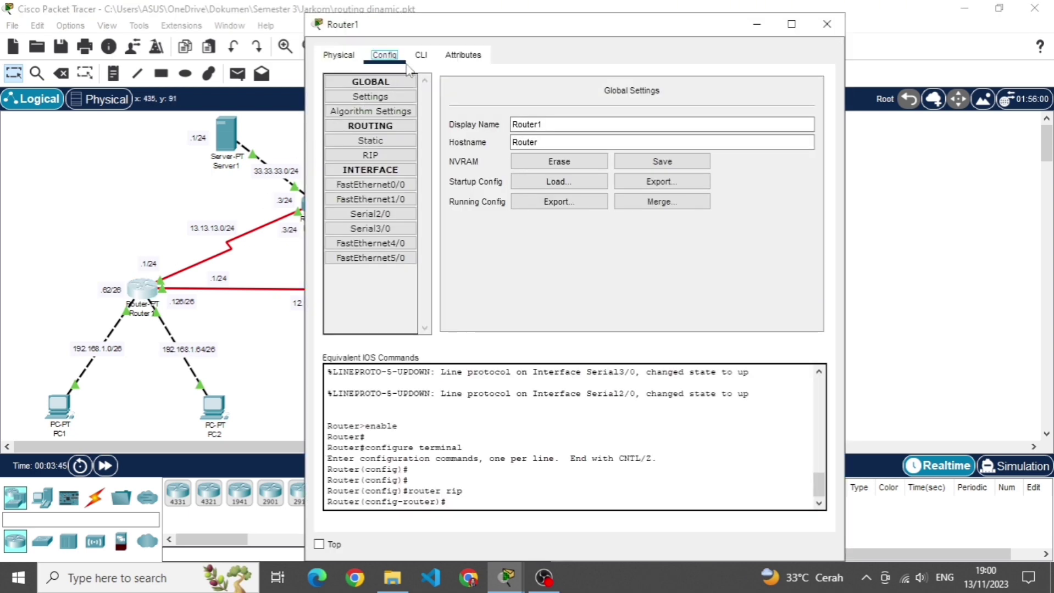
left_click(421, 55)
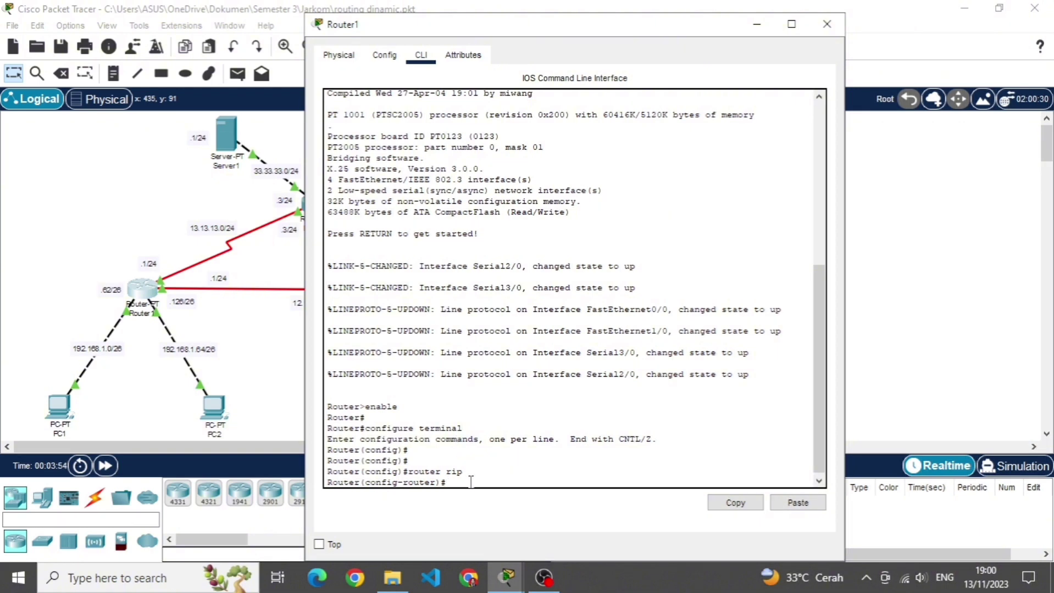
type("uto-summary")
key("Return")
type("vers")
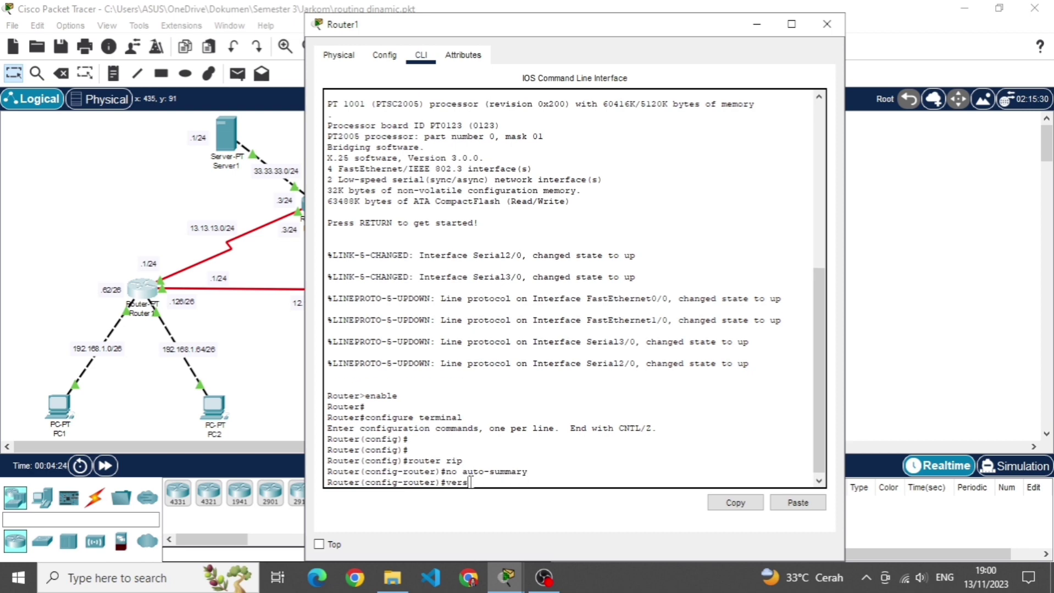
type("ion 2")
key("Return")
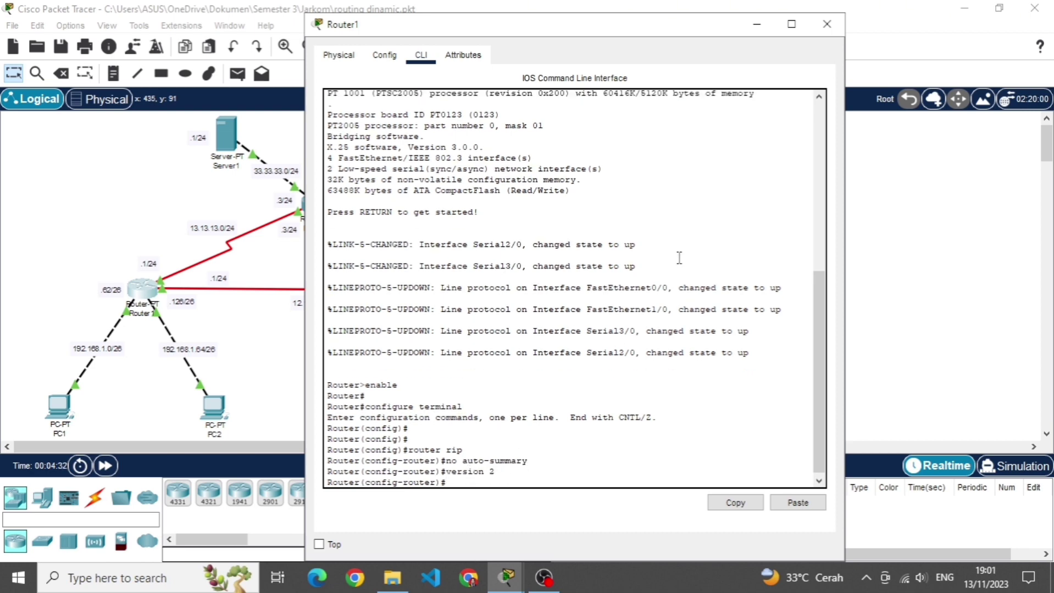
left_click(826, 23)
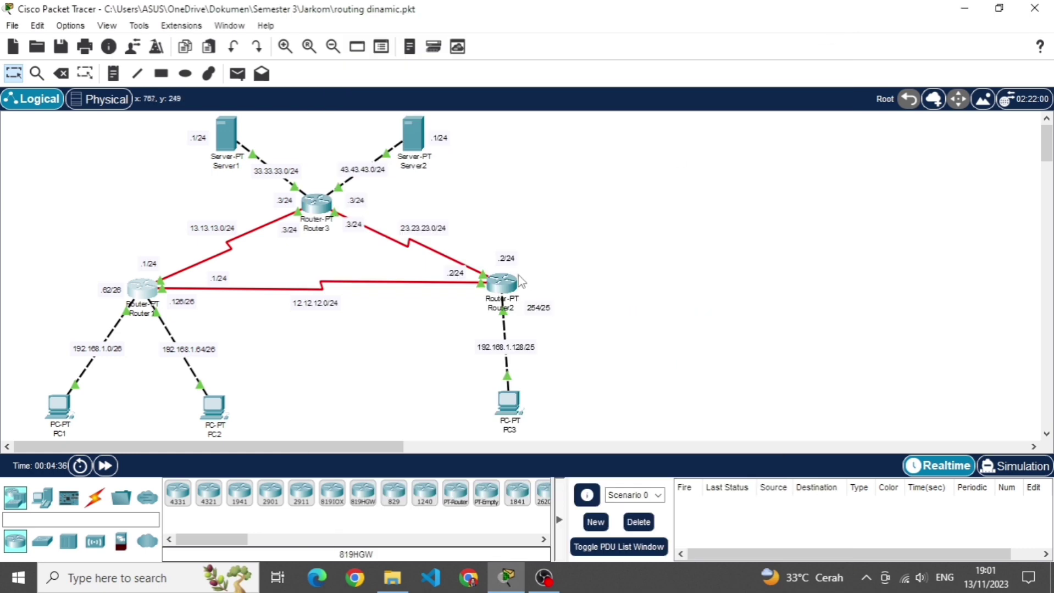
In Router2's RIP configuration mode, run no auto-summary and version 2 on the command line
left_click(510, 280)
left_click(421, 59)
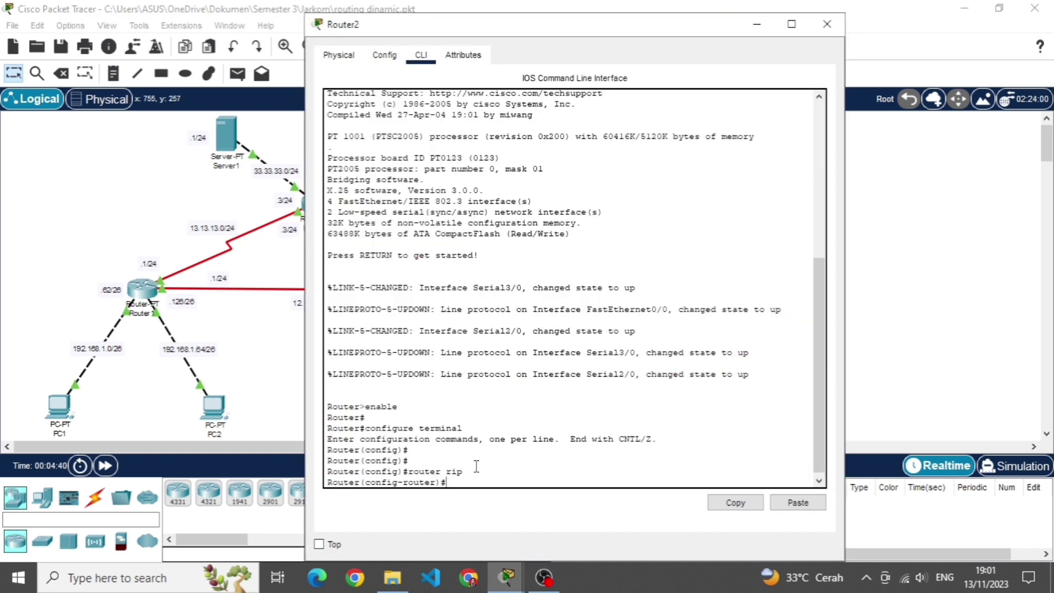
type("no auto-summary")
key("Return")
type("version")
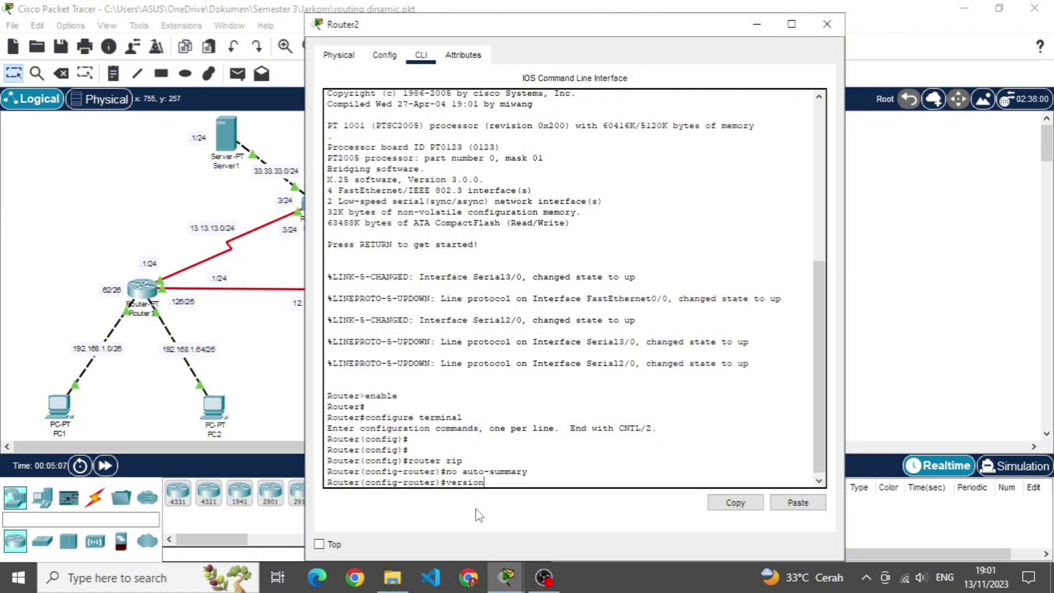
type(" 2")
key("Return")
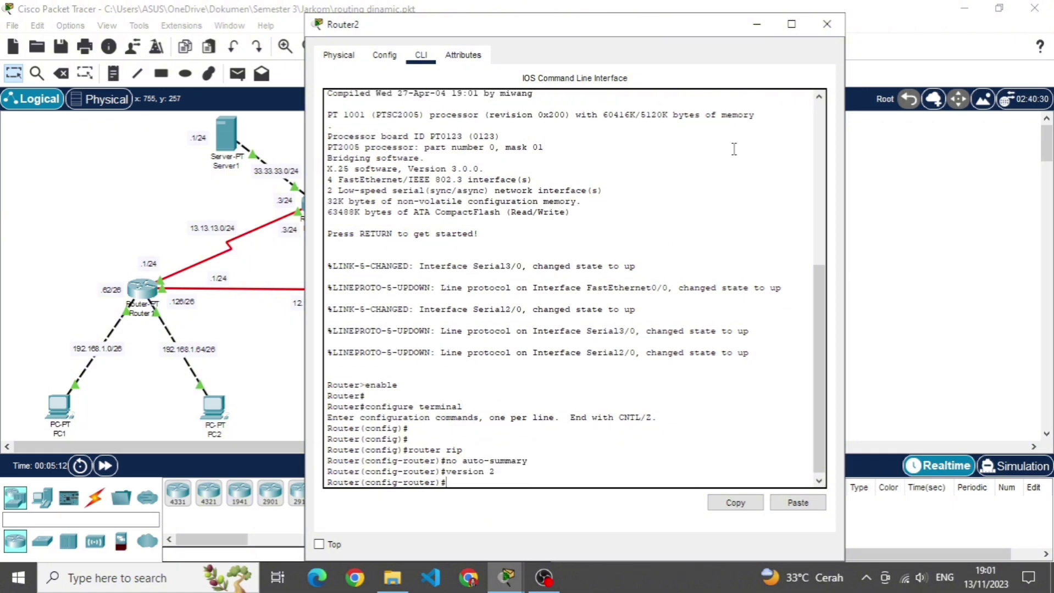
left_click(826, 24)
In Router3's RIP configuration mode, run no auto-summary and version 2 on the command line
left_click(317, 204)
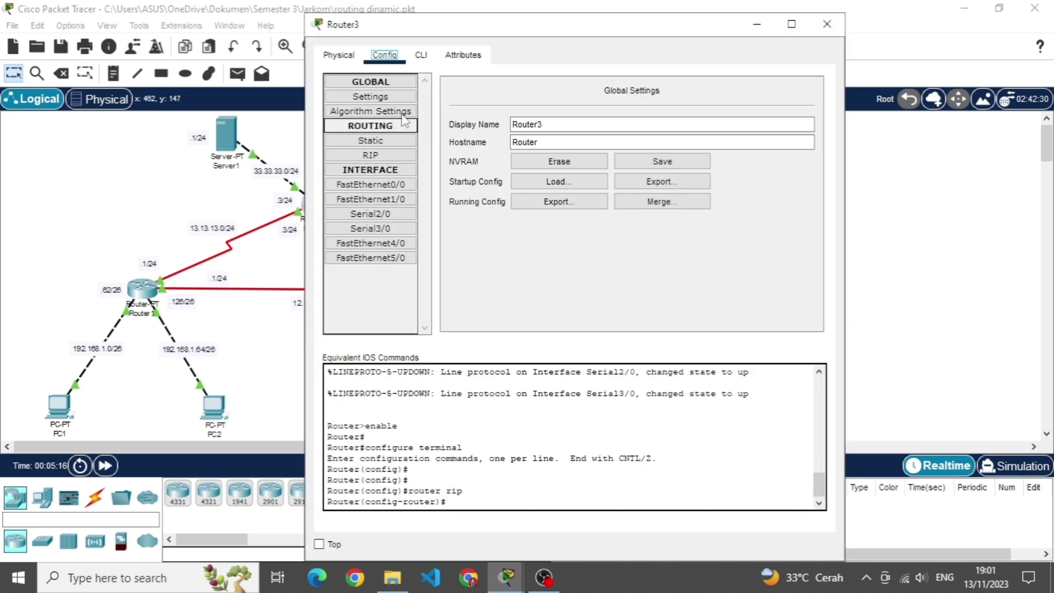
left_click(421, 55)
type("no a")
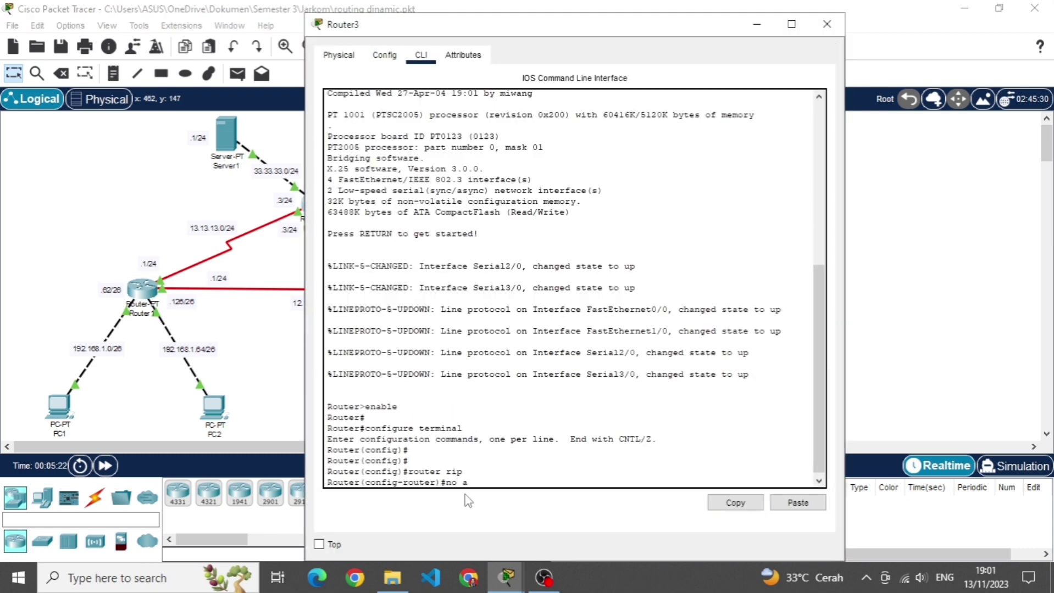
type("uto-summary")
key("Return")
type("v")
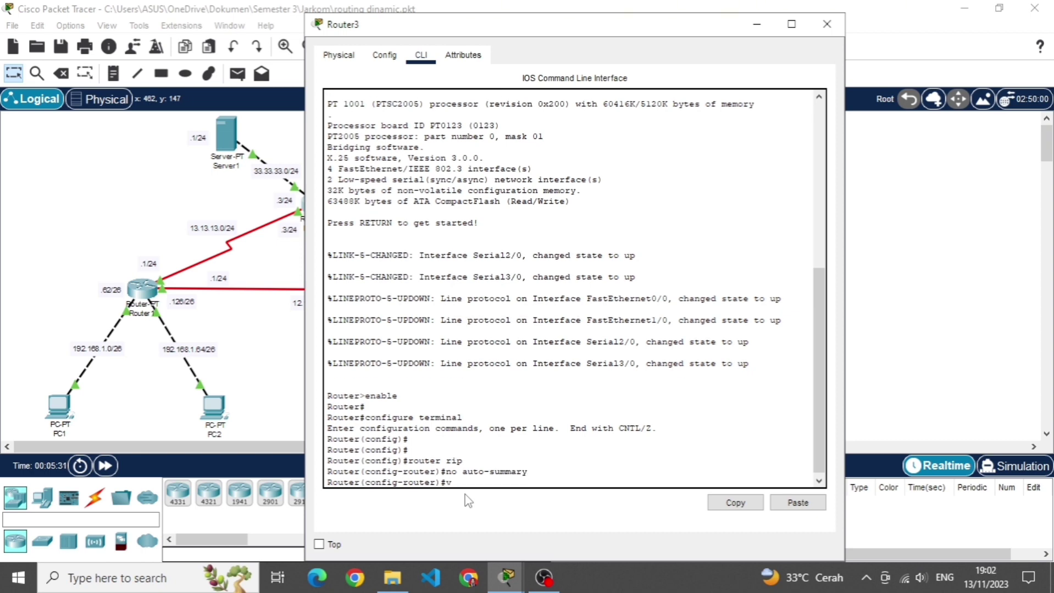
type("ersion 2")
key("Return")
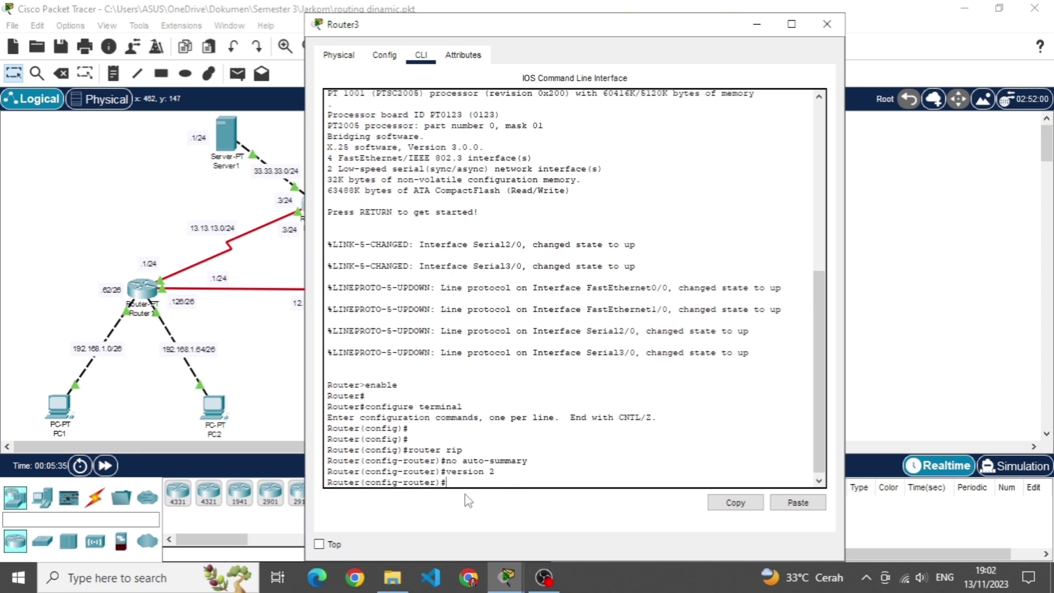
left_click(827, 25)
Save Router1's running configuration to NVRAM from its global settings and close the device window
left_click(142, 288)
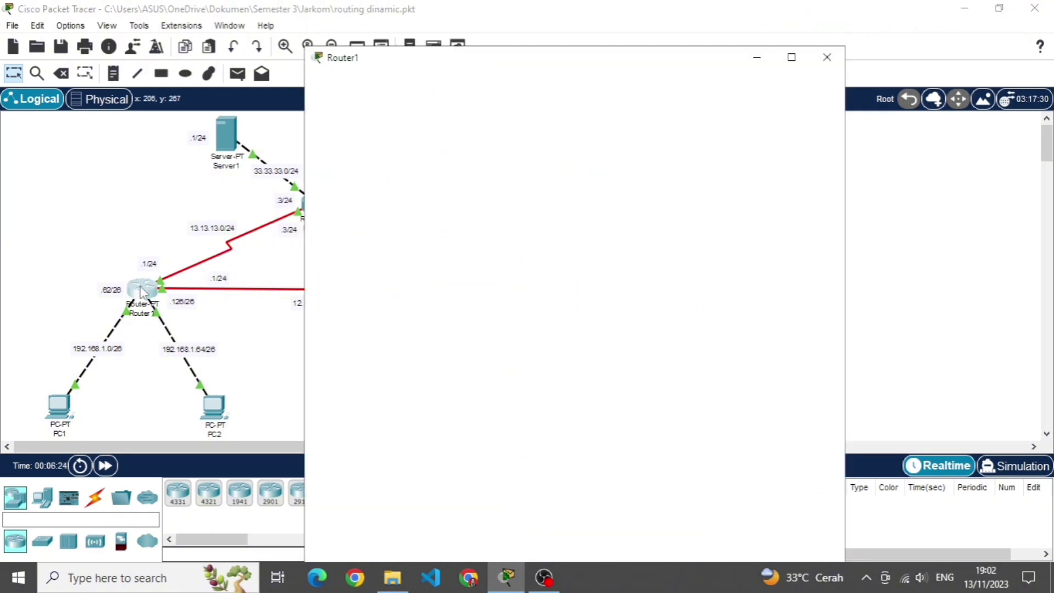
left_click(383, 55)
left_click(371, 97)
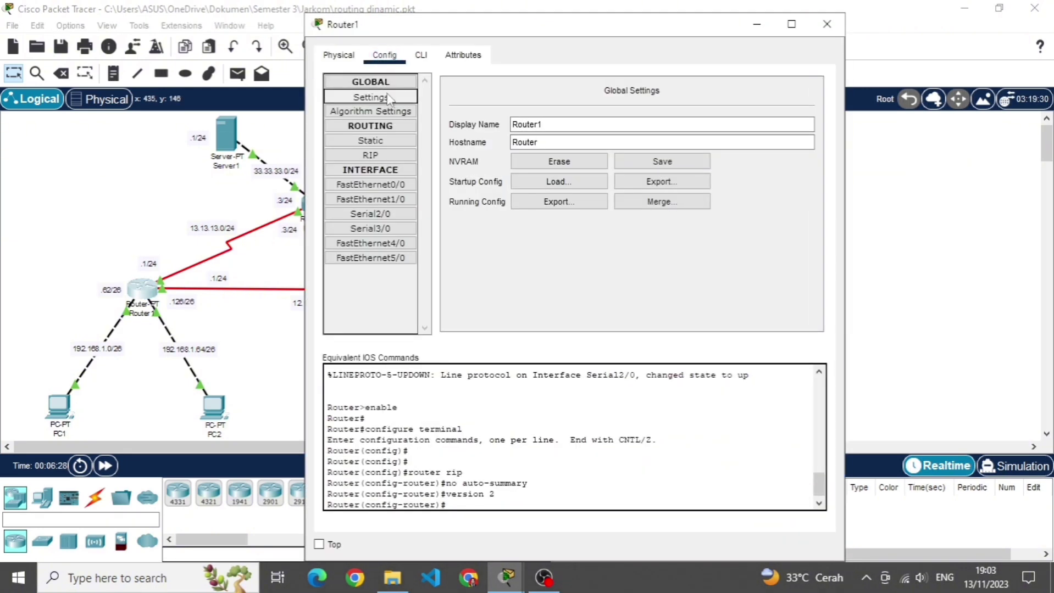
left_click(649, 164)
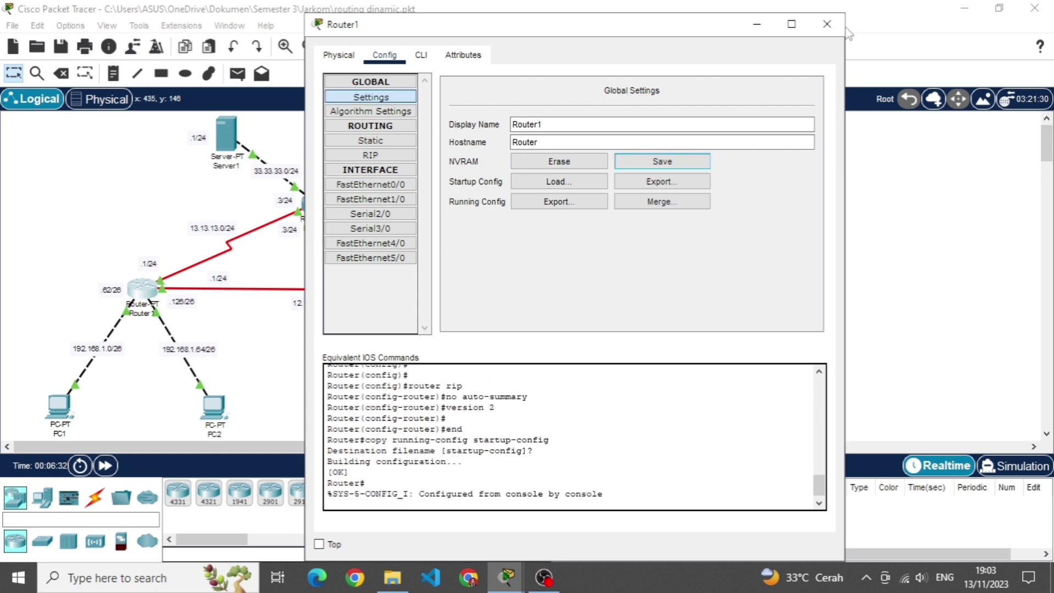
left_click(826, 24)
Save Router2's running configuration to NVRAM from its global settings and close the device window
left_click(505, 284)
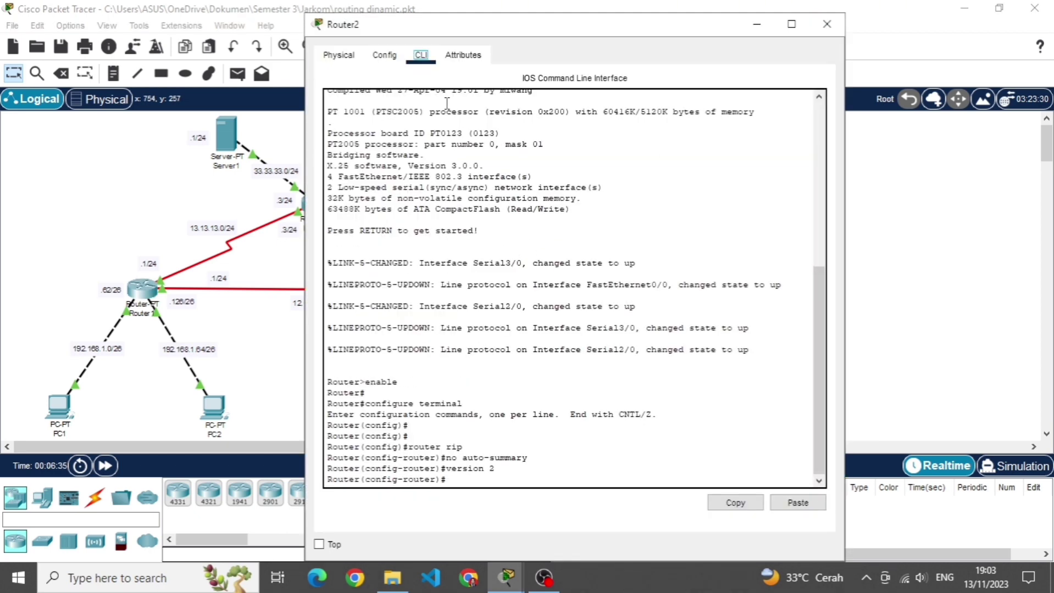
left_click(383, 56)
left_click(395, 96)
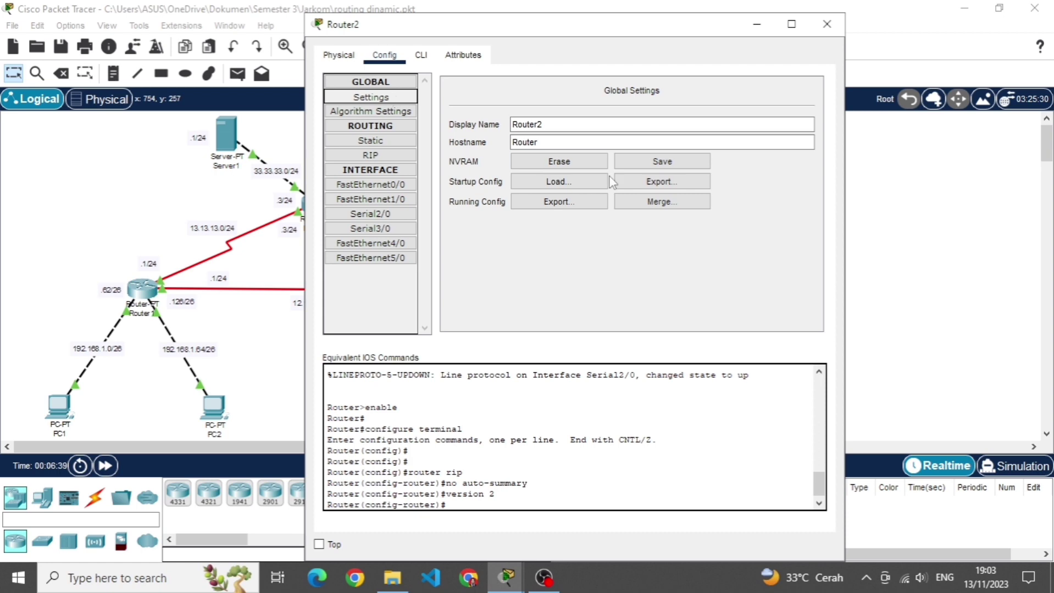
left_click(648, 164)
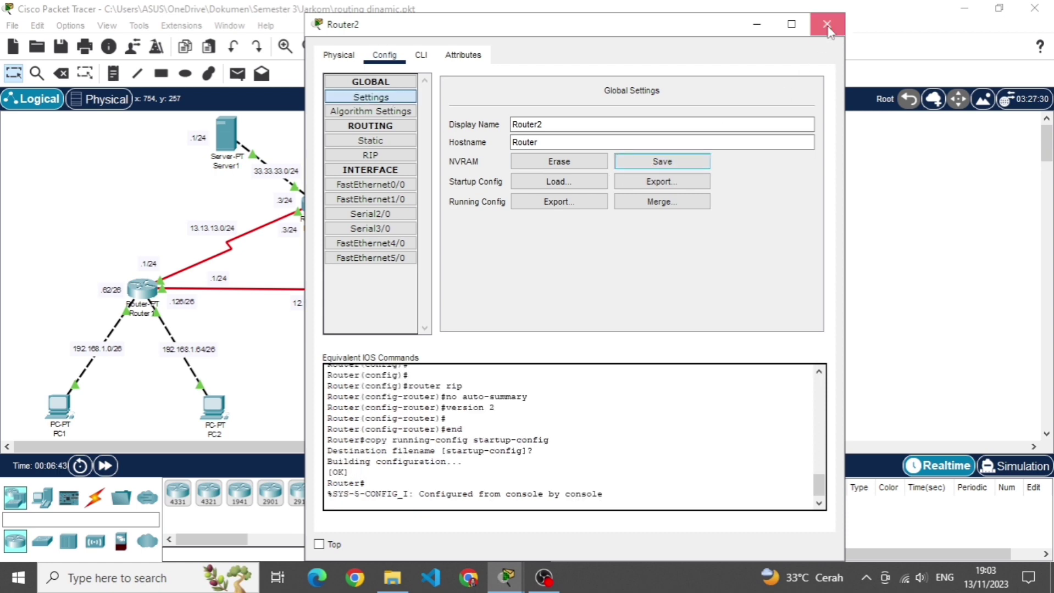
left_click(827, 24)
Save Router3's running configuration to NVRAM from its global settings and close the device window
left_click(310, 209)
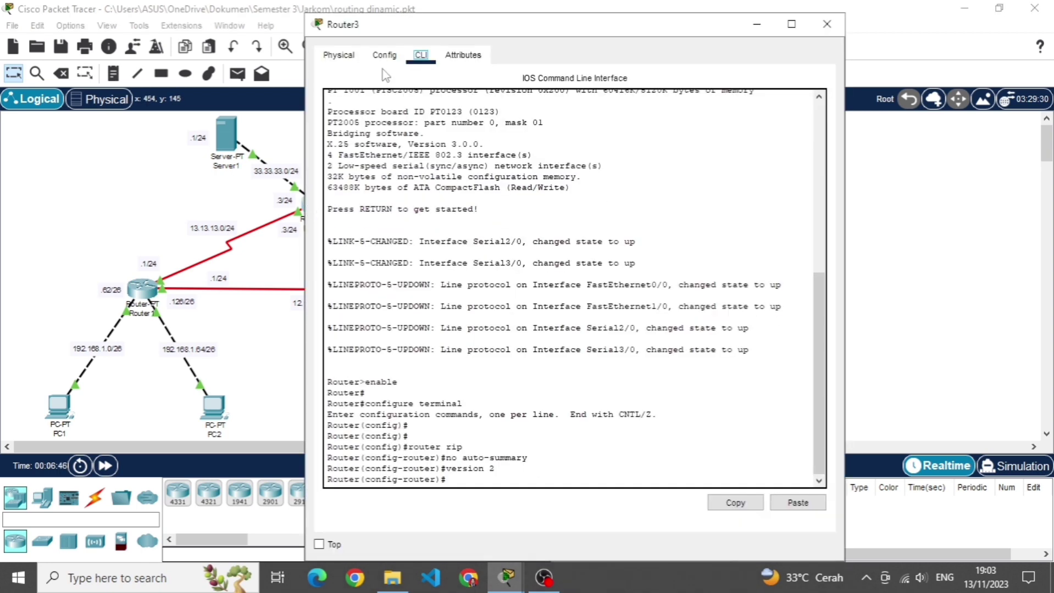
left_click(384, 55)
left_click(387, 98)
left_click(662, 162)
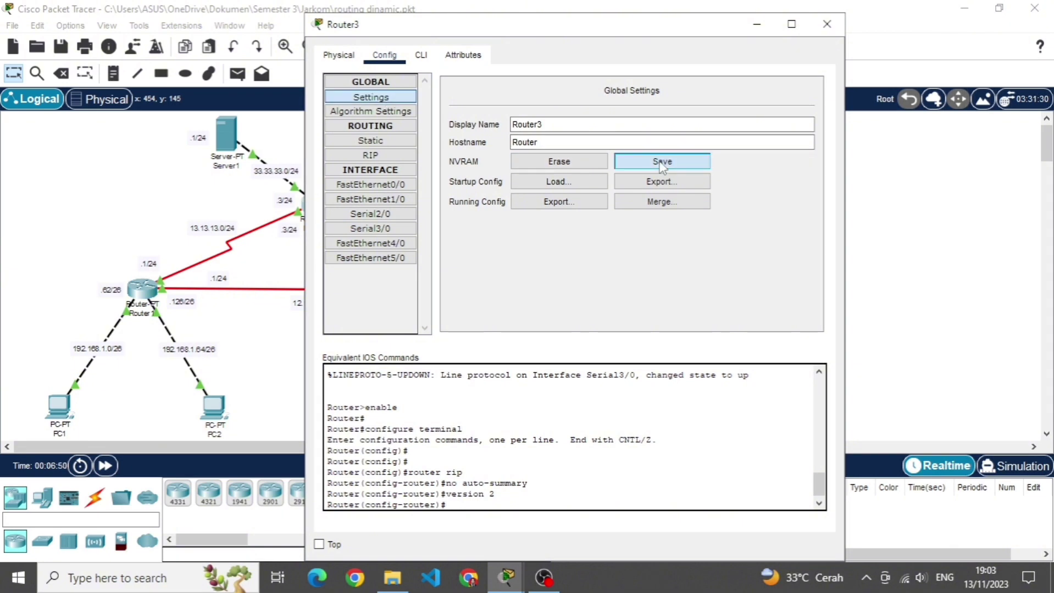
left_click(827, 24)
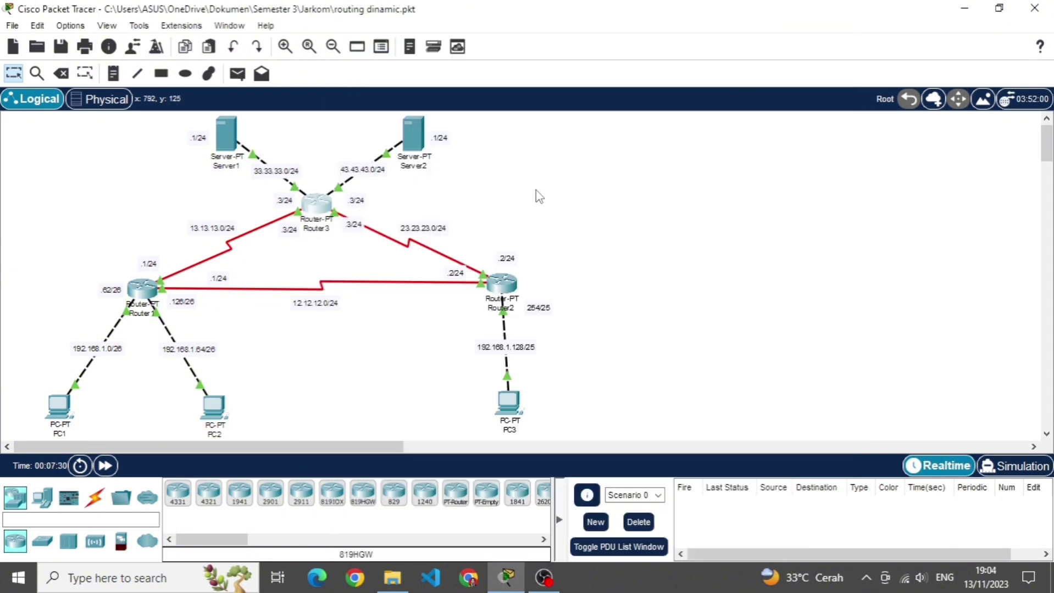
Power-cycle all devices in the topology and confirm the network reset
left_click(79, 467)
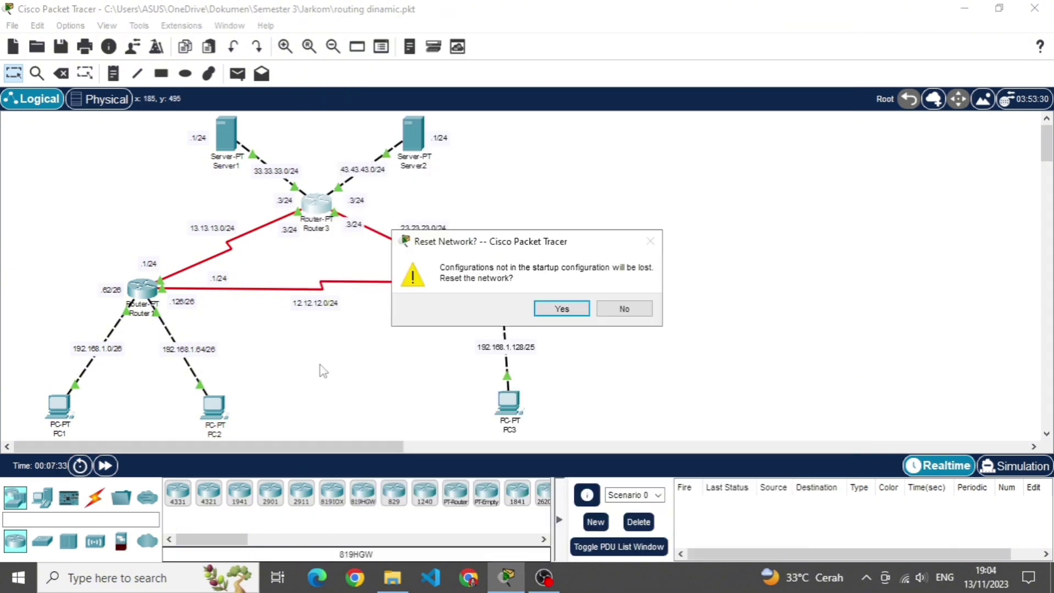
left_click(567, 308)
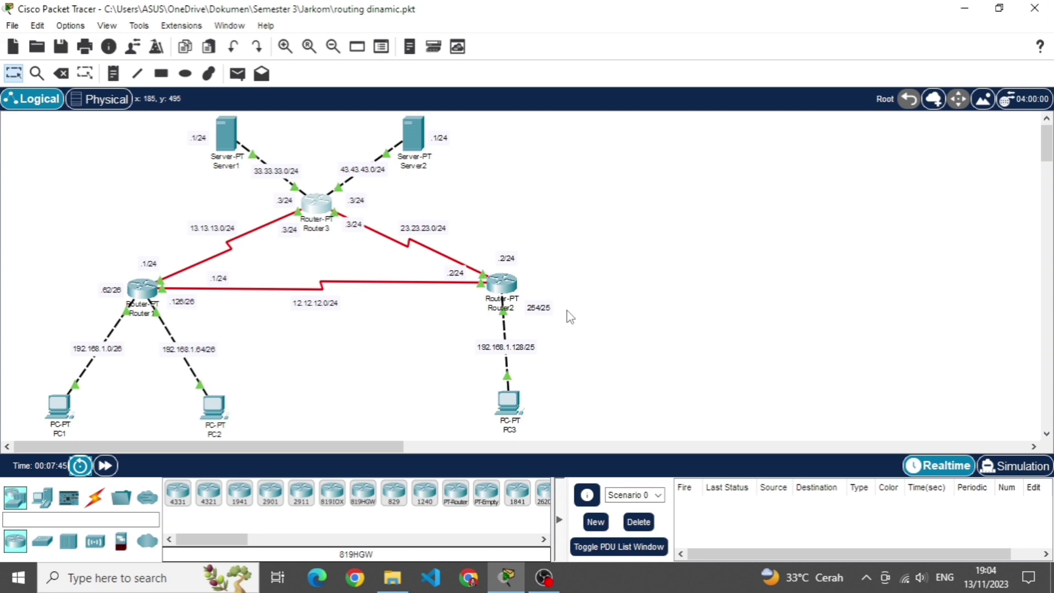
Show Router1's IP routing table with "show ip route" in its command line, page through the entries and close the device window
double_click(144, 286)
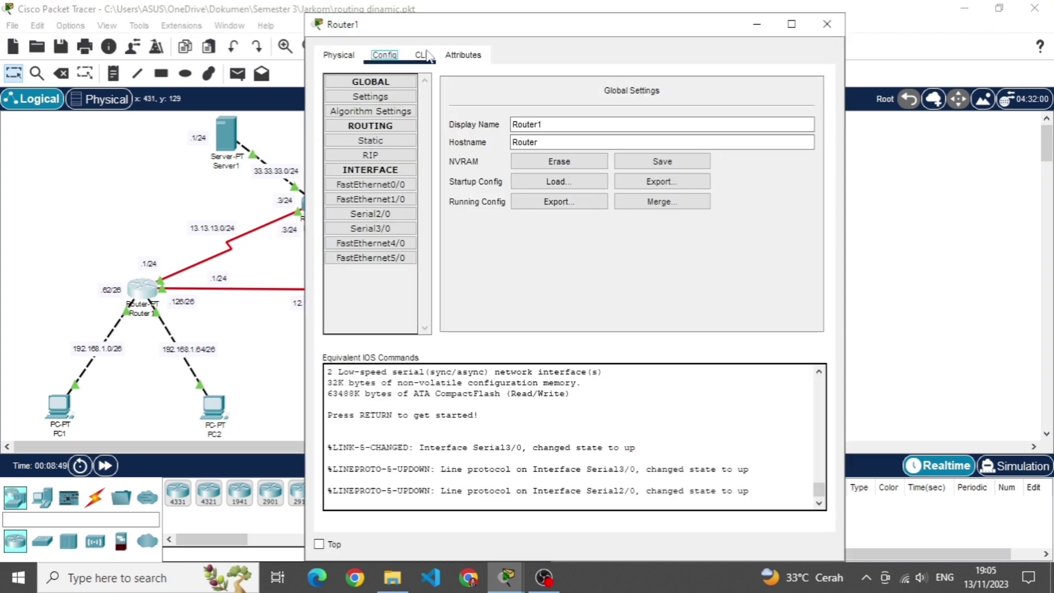
left_click(421, 55)
key("Return")
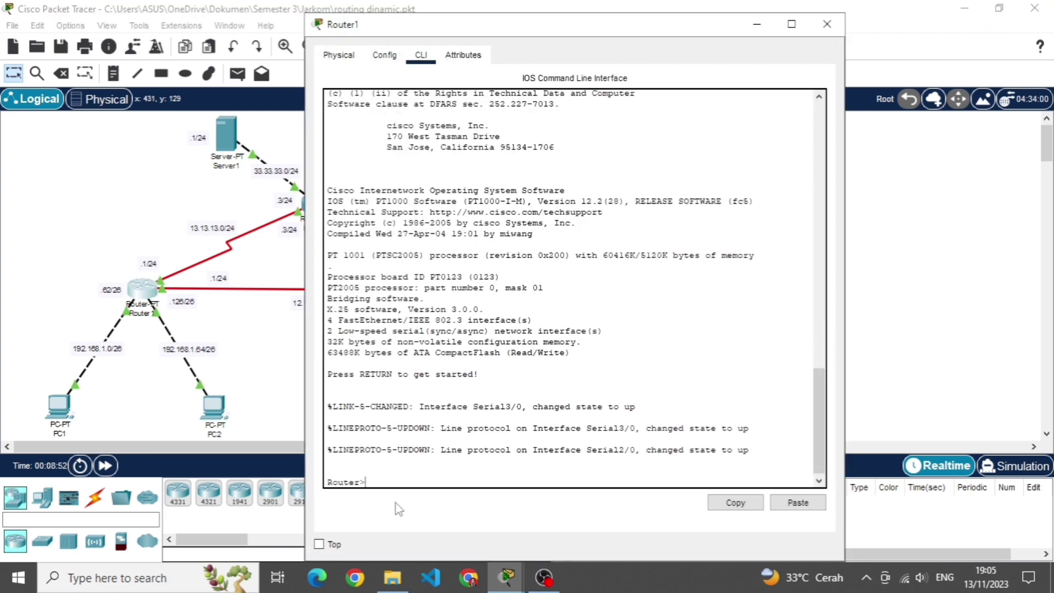
type("show ip route")
key("Return")
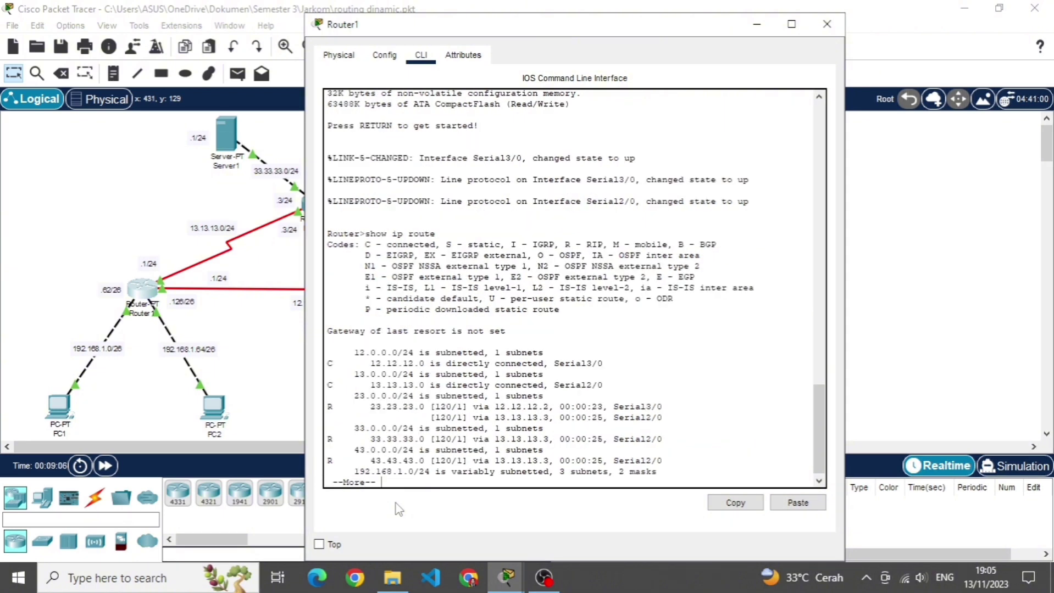
key("Return")
key("Return")
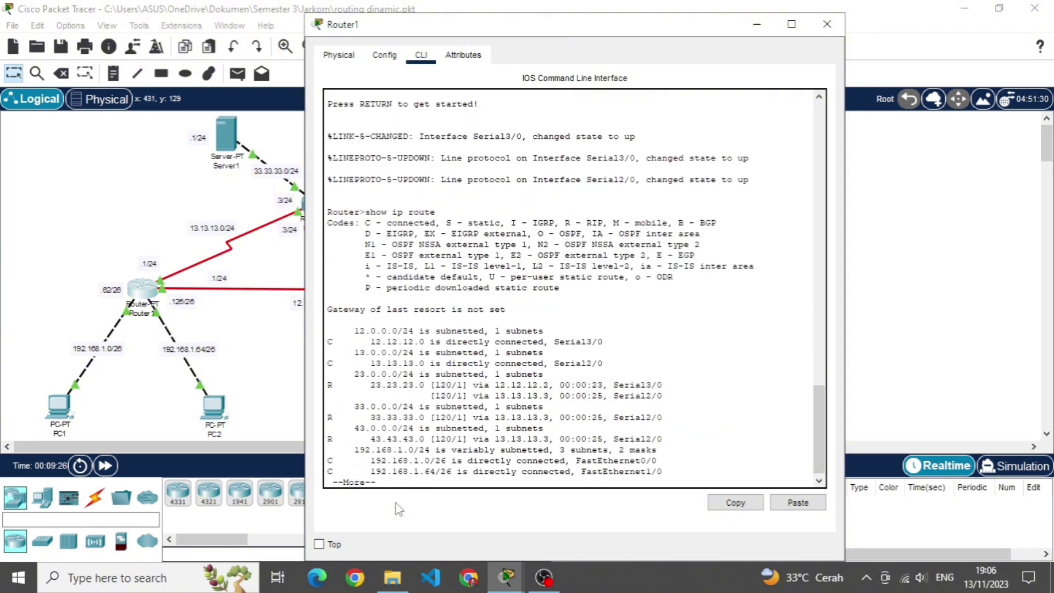
key("Return")
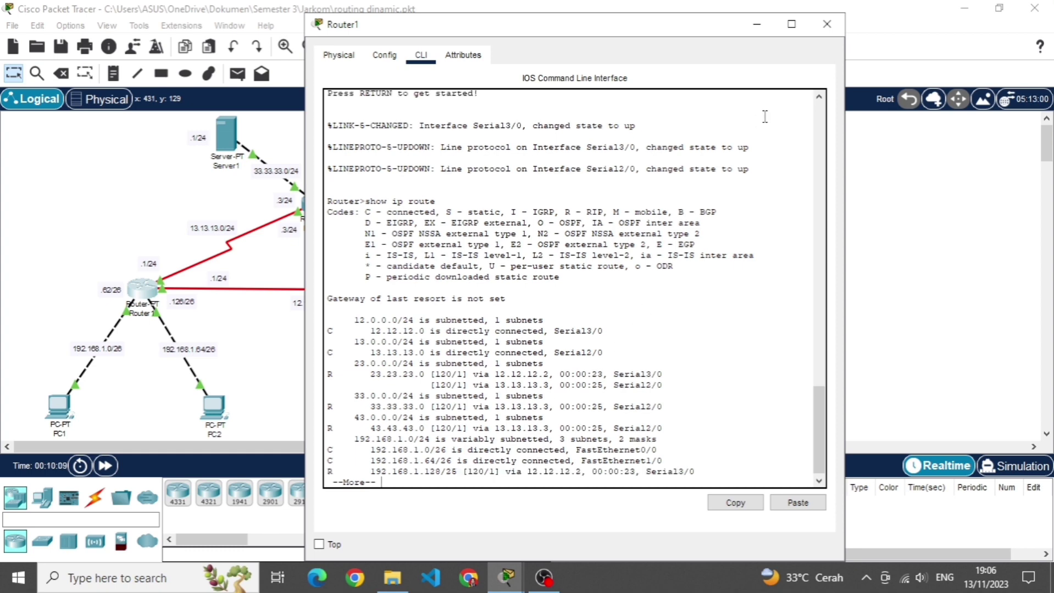
left_click(827, 24)
Show Router2's IP routing table with "show ip route" in its command line and close the device window
left_click(495, 288)
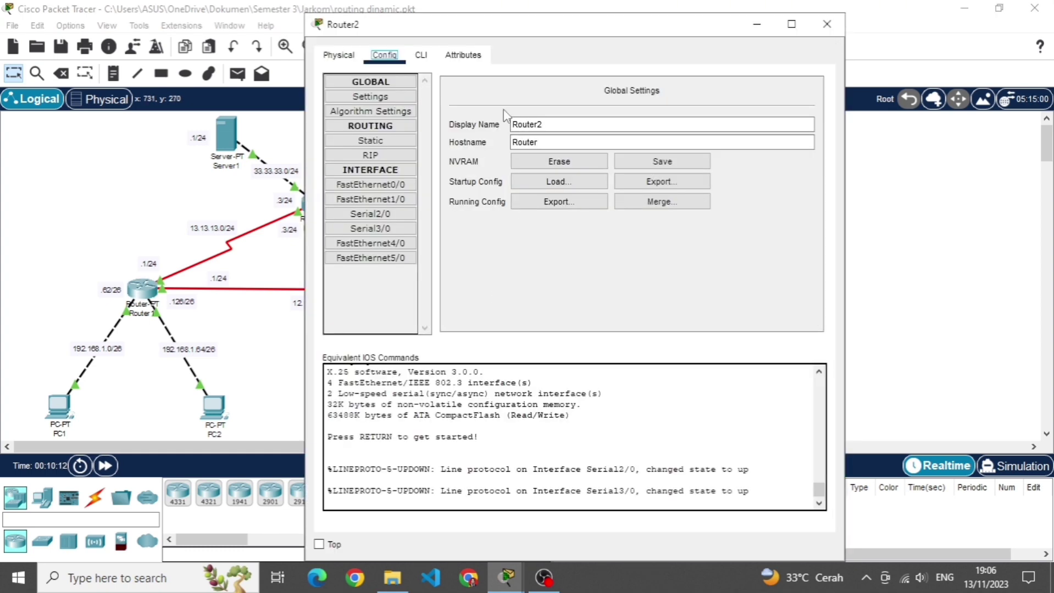
left_click(420, 55)
key("Return")
type("s")
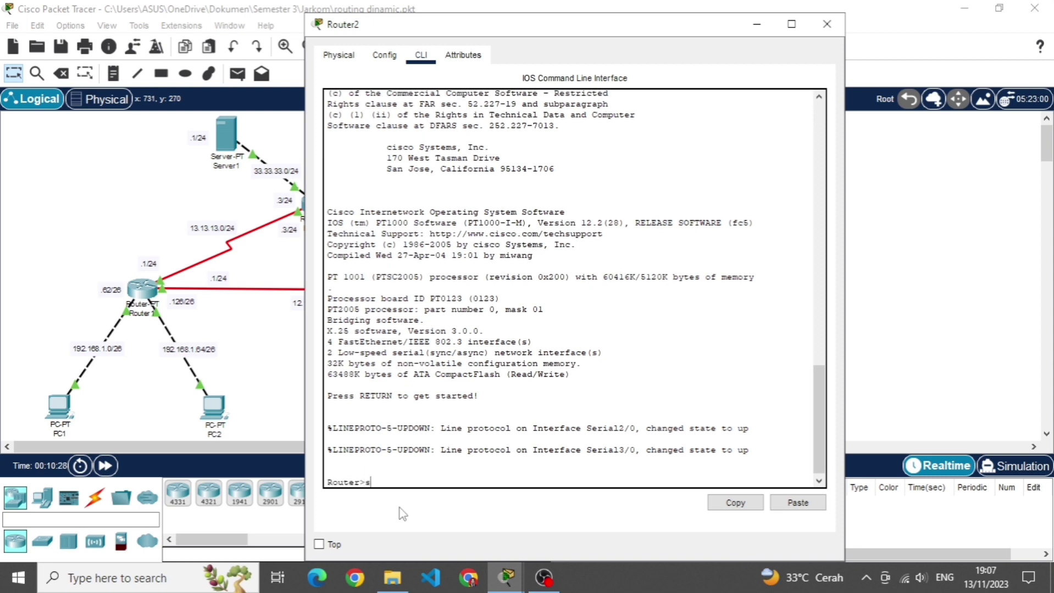
type("how ip route")
key("Return")
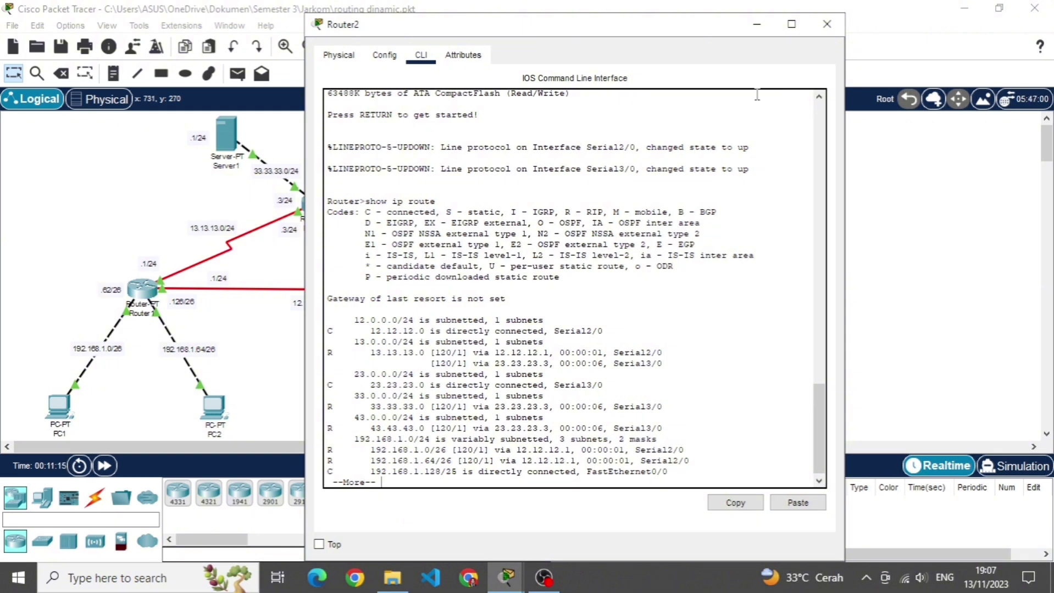
left_click(827, 24)
Show Router3's IP routing table with "show ip route" in its command line and close the device window
left_click(501, 283)
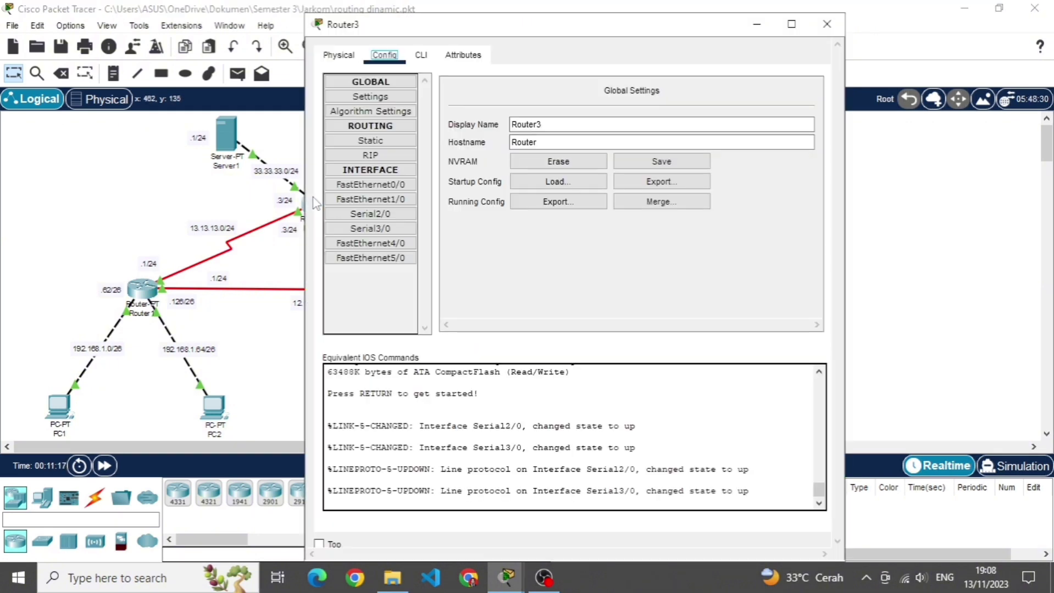
left_click(420, 55)
key("Return")
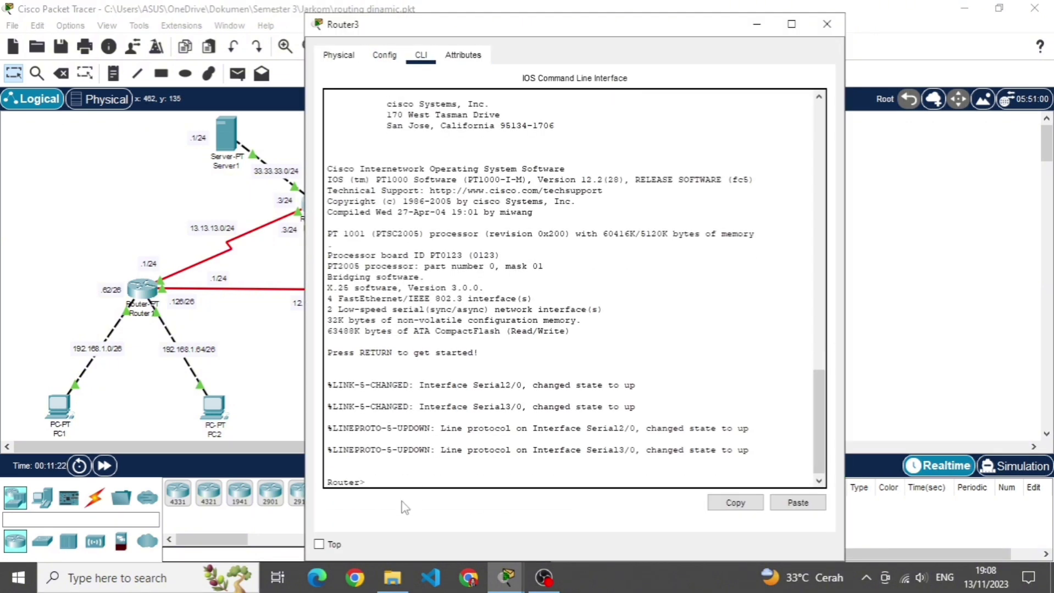
type("show ip route")
key("Return")
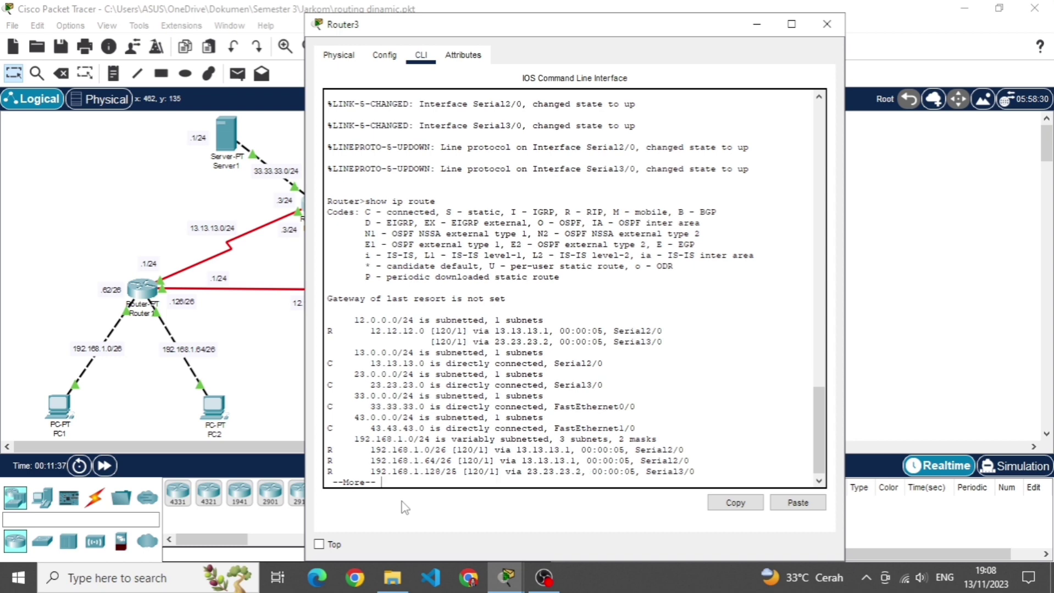
left_click(827, 25)
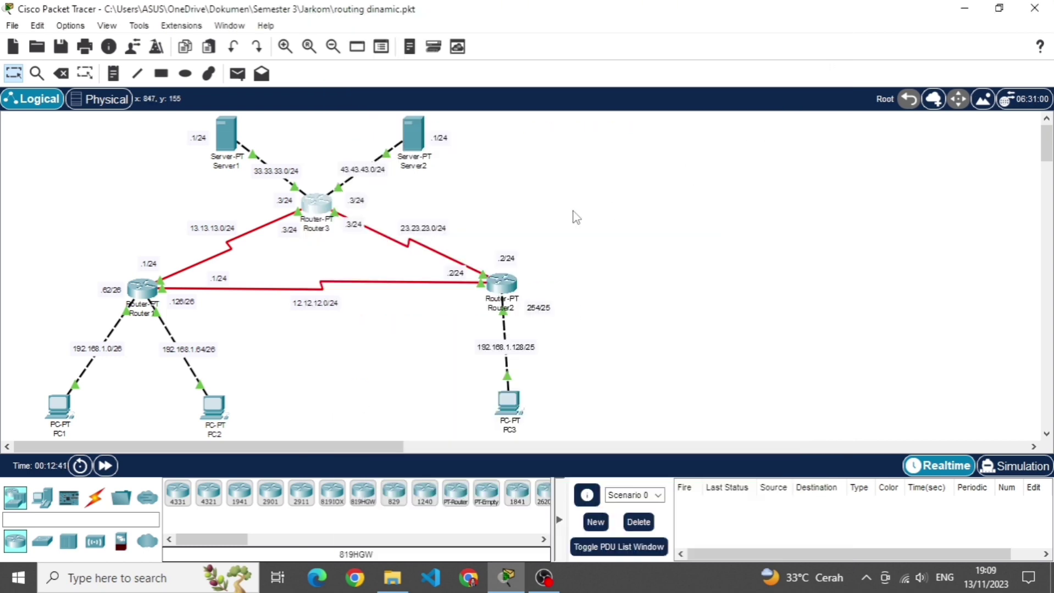
Switch to Simulation mode and filter the visible events to ICMP only
left_click(1018, 465)
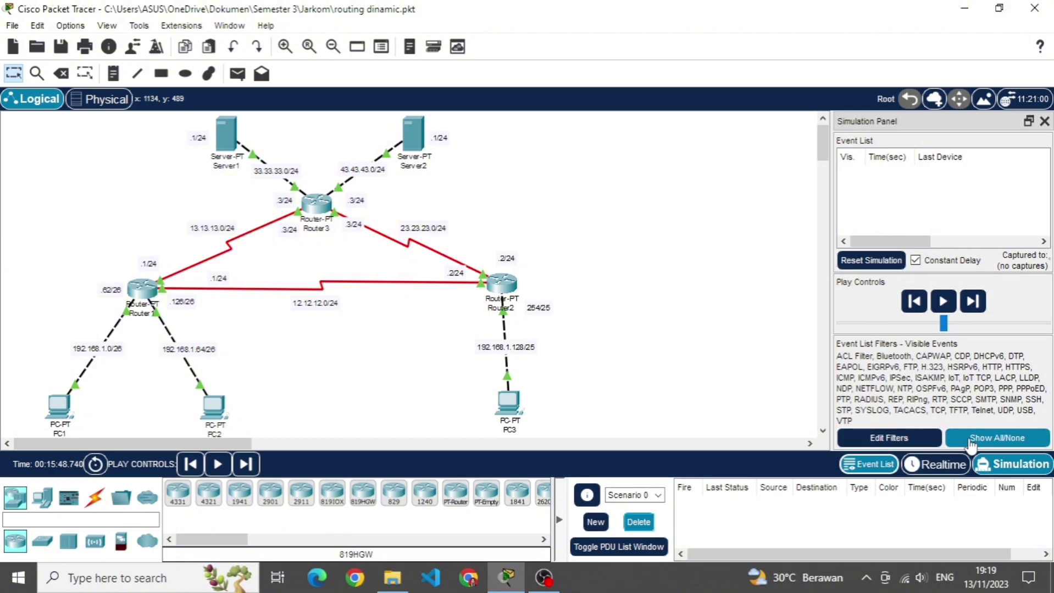
left_click(969, 439)
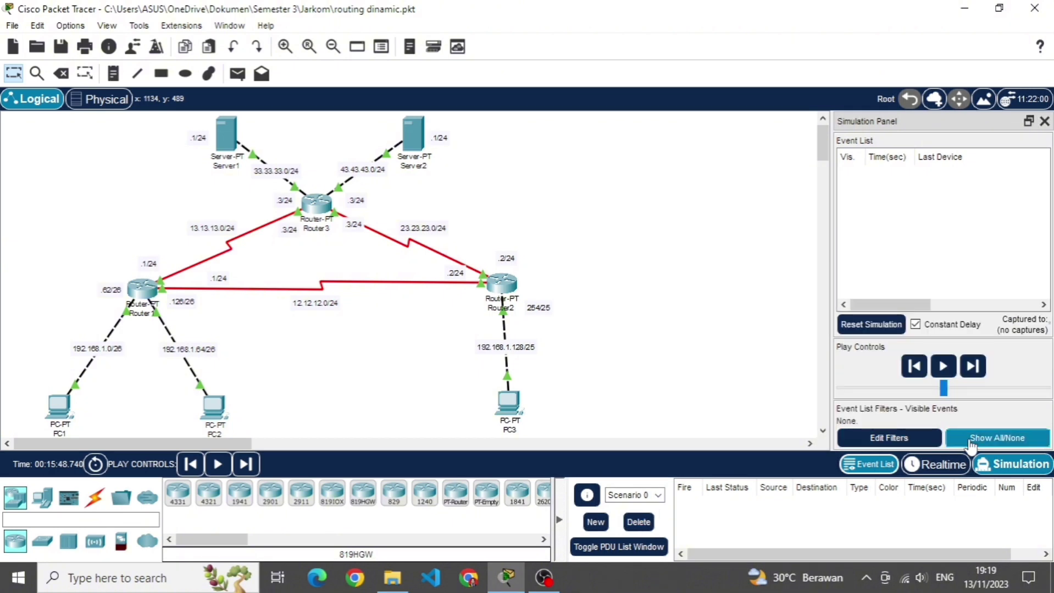
left_click(905, 438)
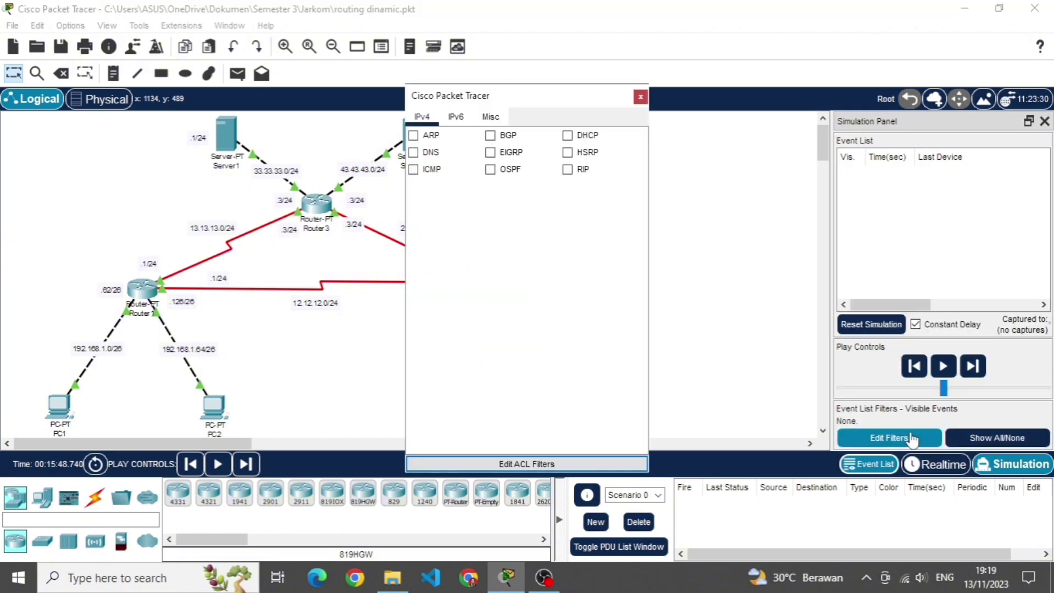
left_click(418, 171)
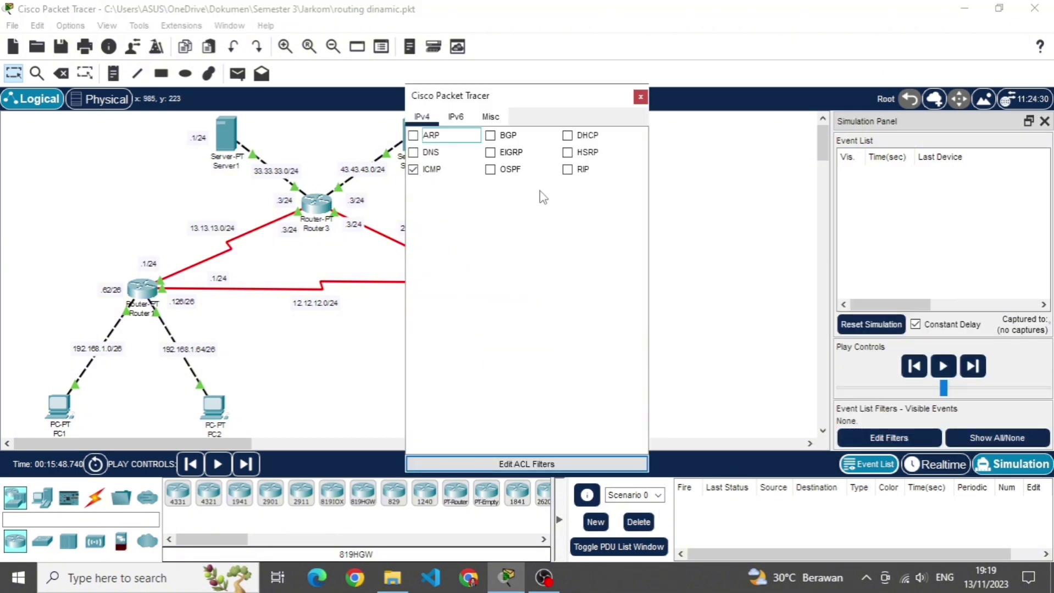
left_click(640, 98)
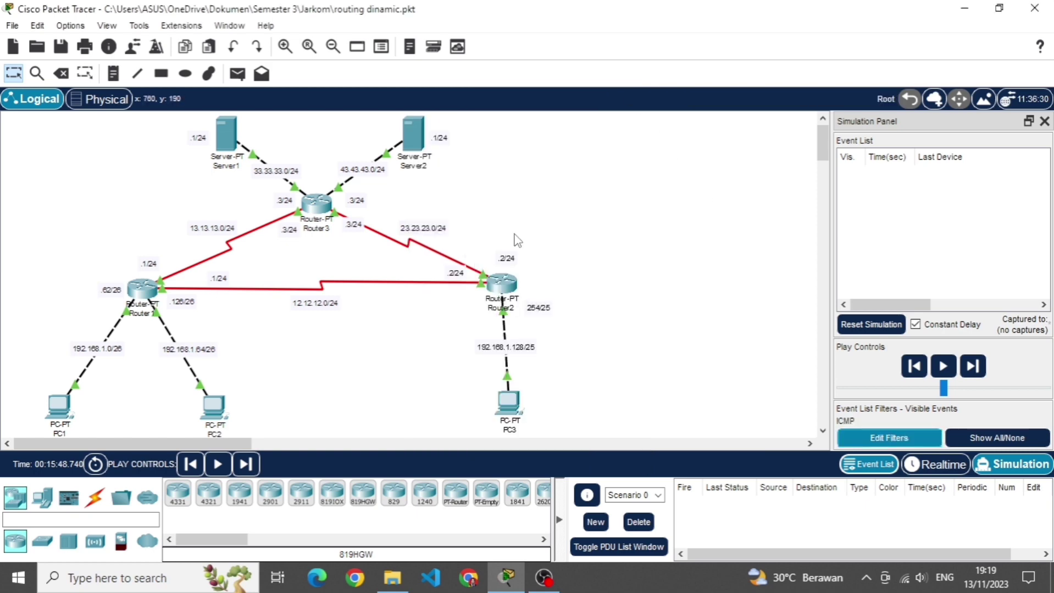
Test a simple PDU from PC1 to PC2, stepping it forward until the reply returns to PC1, and delete the scenario
left_click(237, 74)
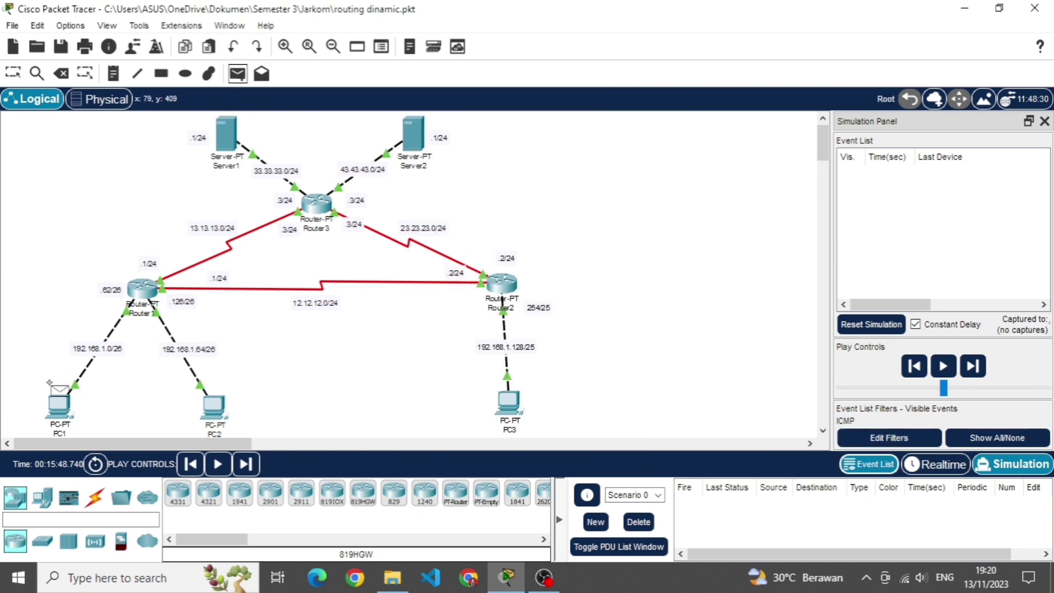
left_click(51, 409)
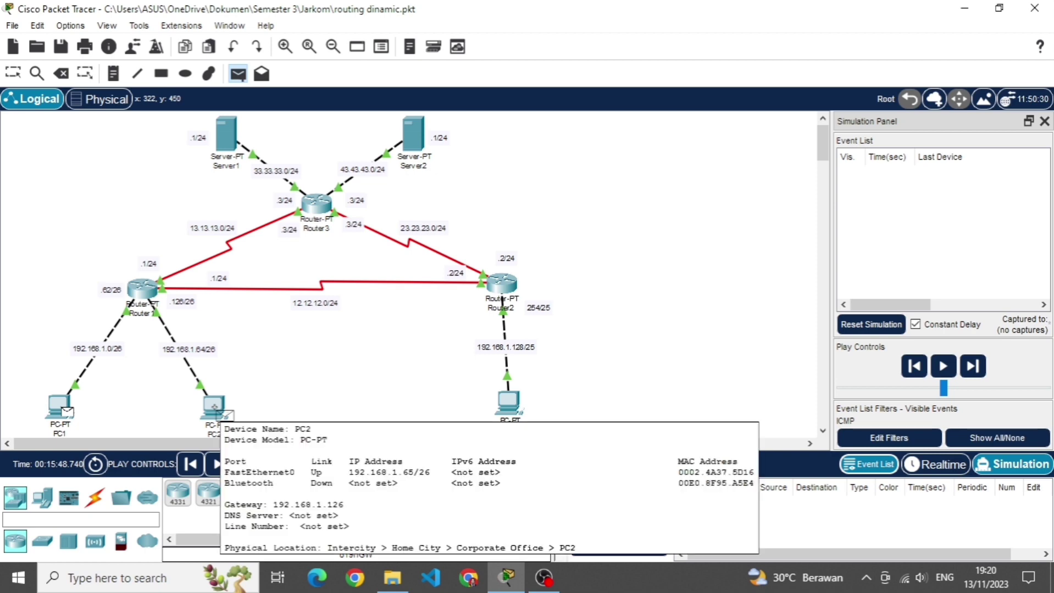
left_click(219, 413)
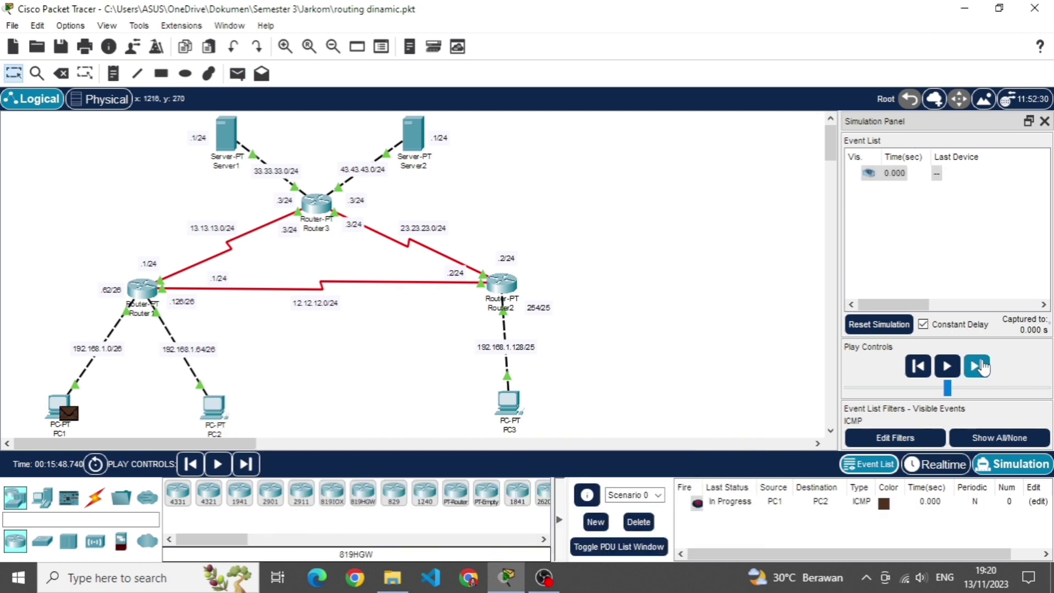
left_click(977, 366)
left_click(980, 367)
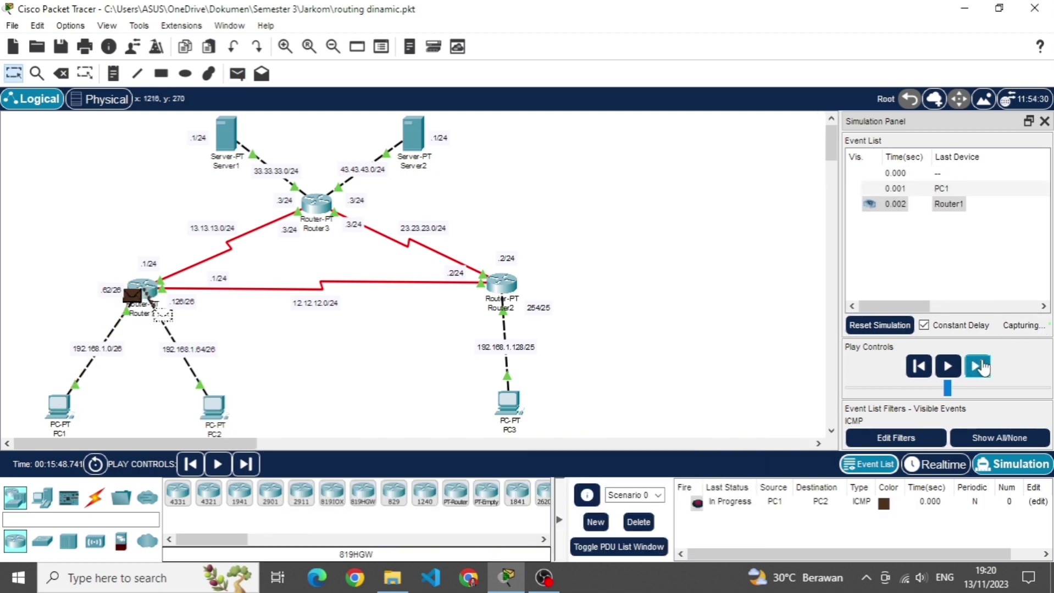
left_click(980, 367)
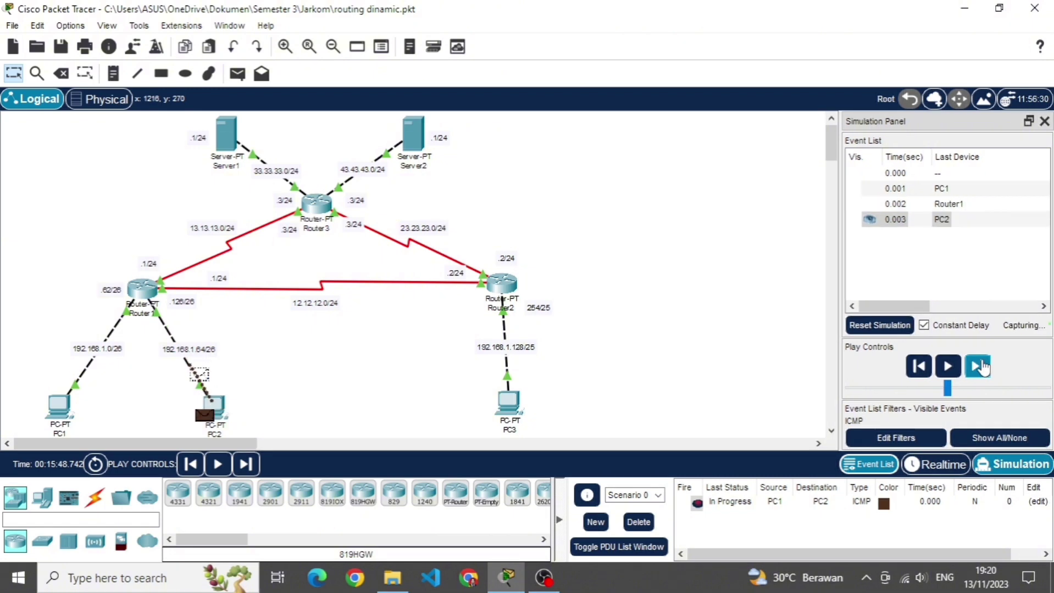
left_click(981, 367)
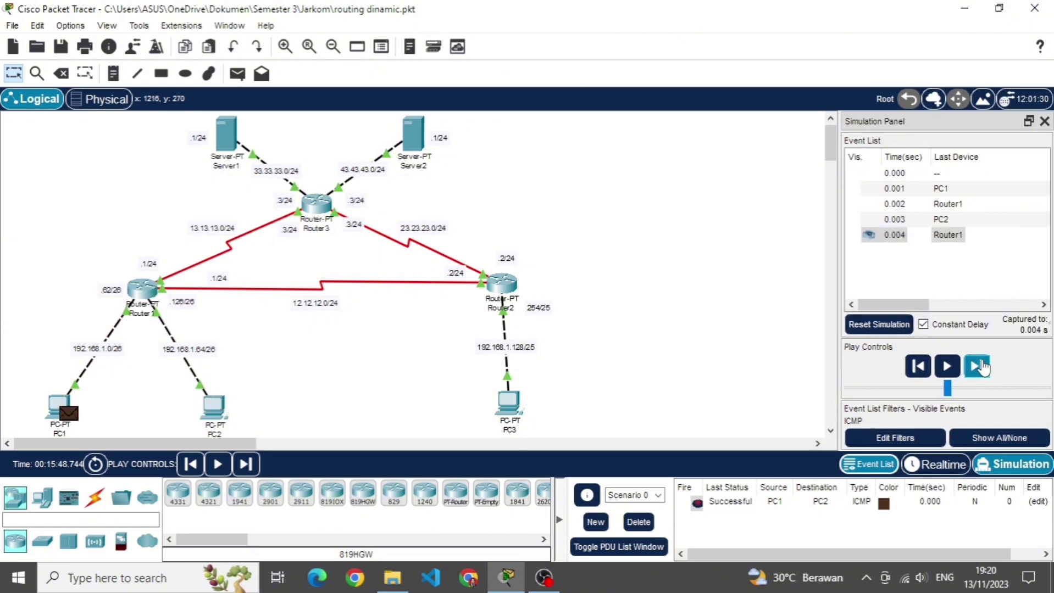
left_click(638, 522)
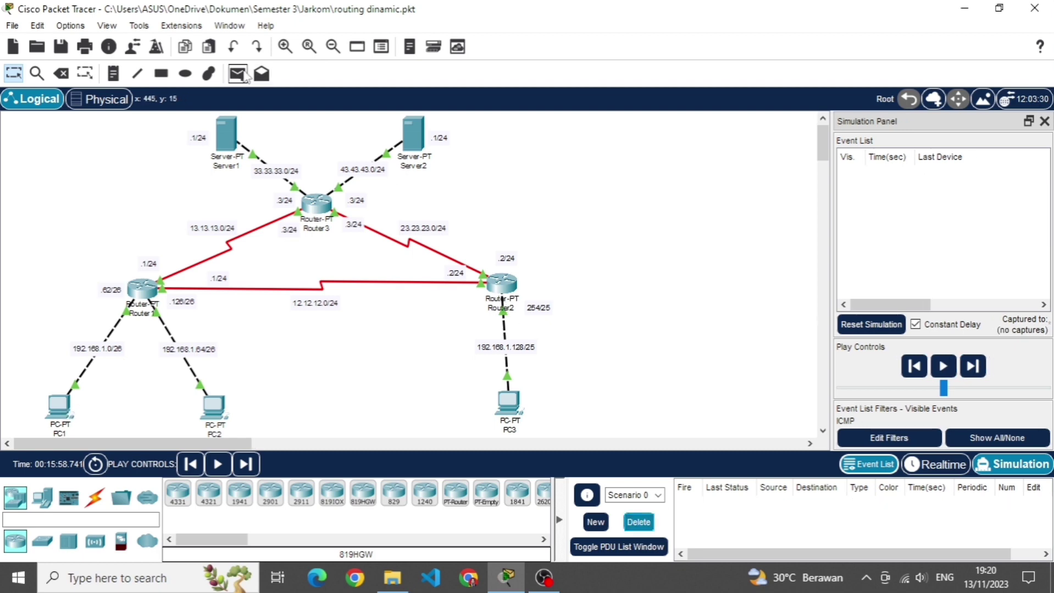
Test a simple PDU from PC1 to PC3, stepping it forward until the reply returns to PC1, and delete the scenario
left_click(237, 74)
left_click(60, 408)
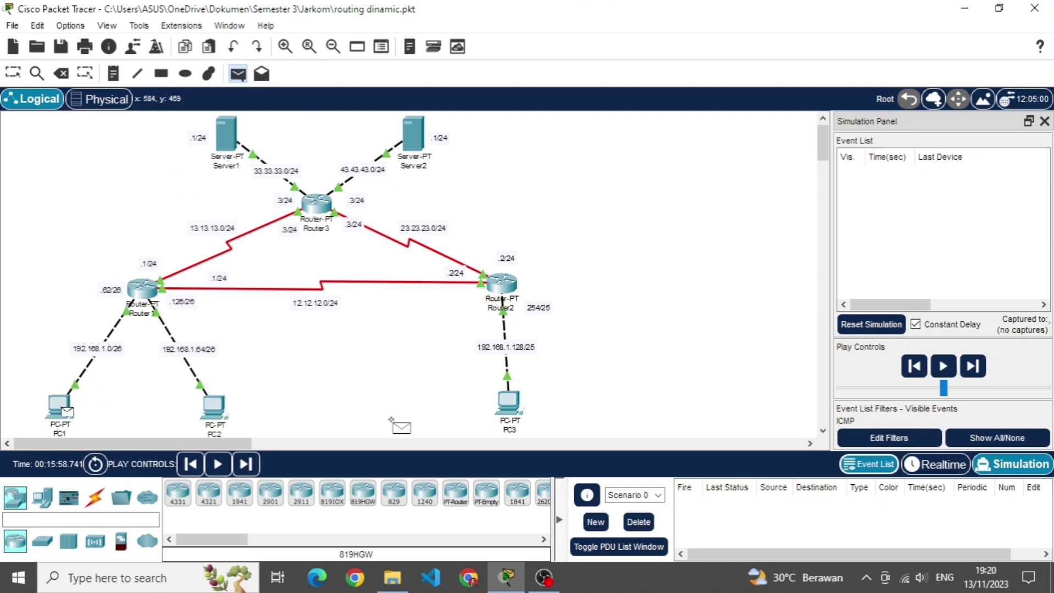
left_click(511, 401)
left_click(976, 366)
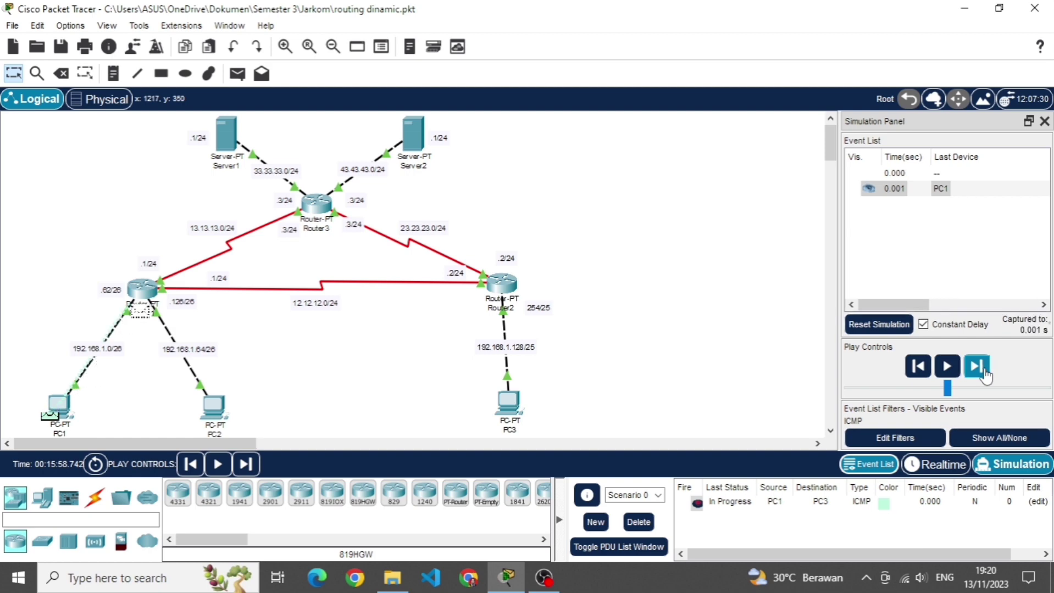
left_click(976, 367)
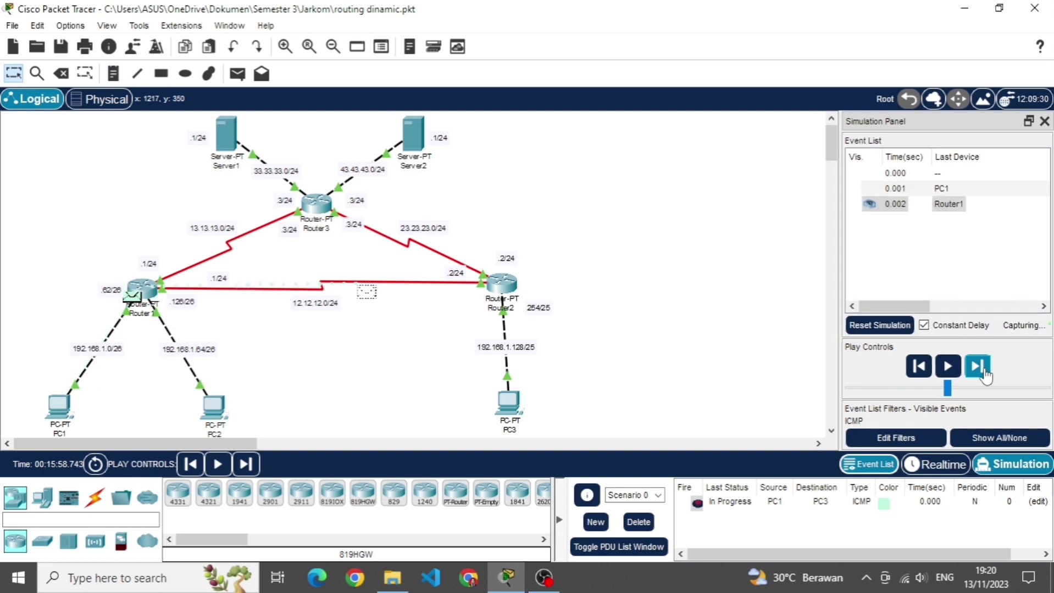
left_click(982, 371)
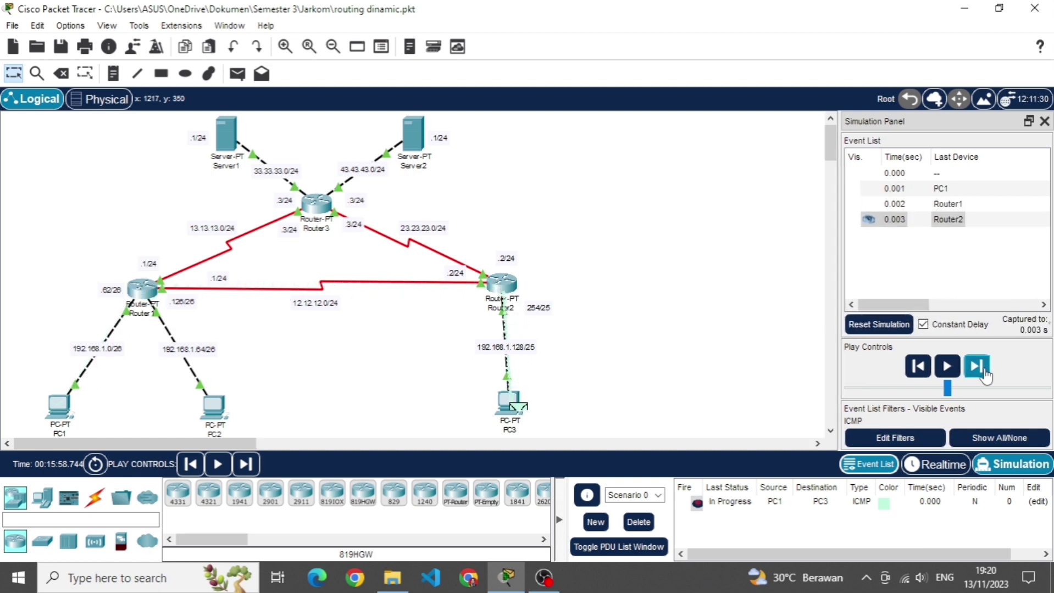
left_click(977, 367)
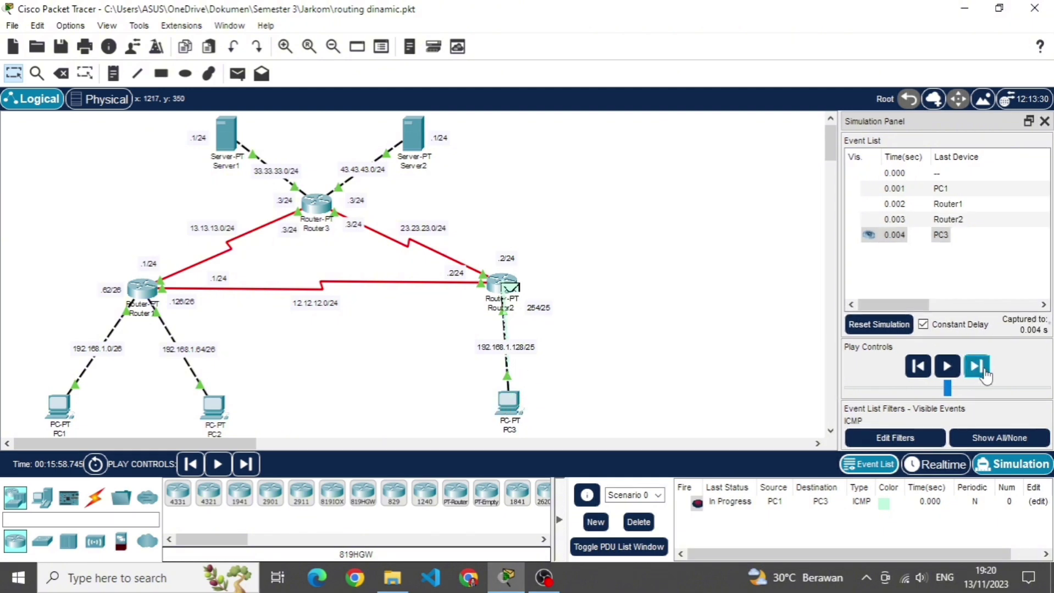
left_click(978, 367)
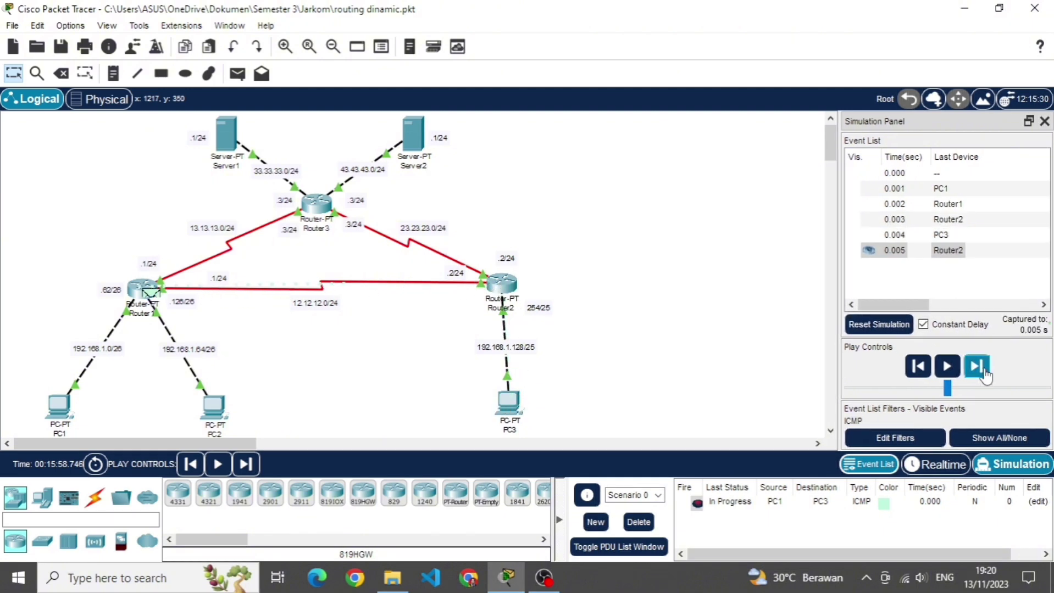
left_click(984, 376)
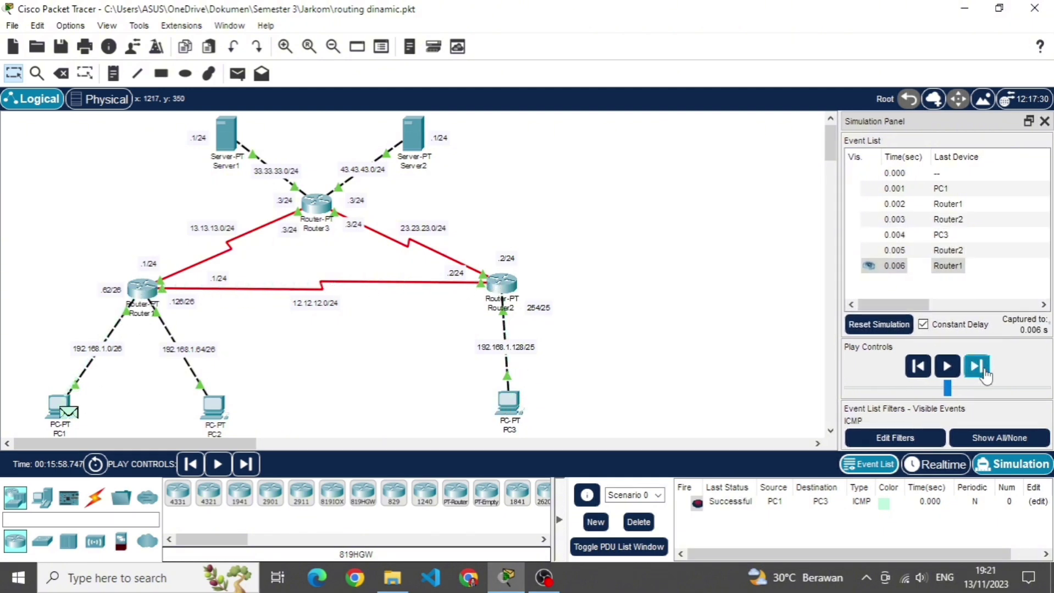
left_click(638, 522)
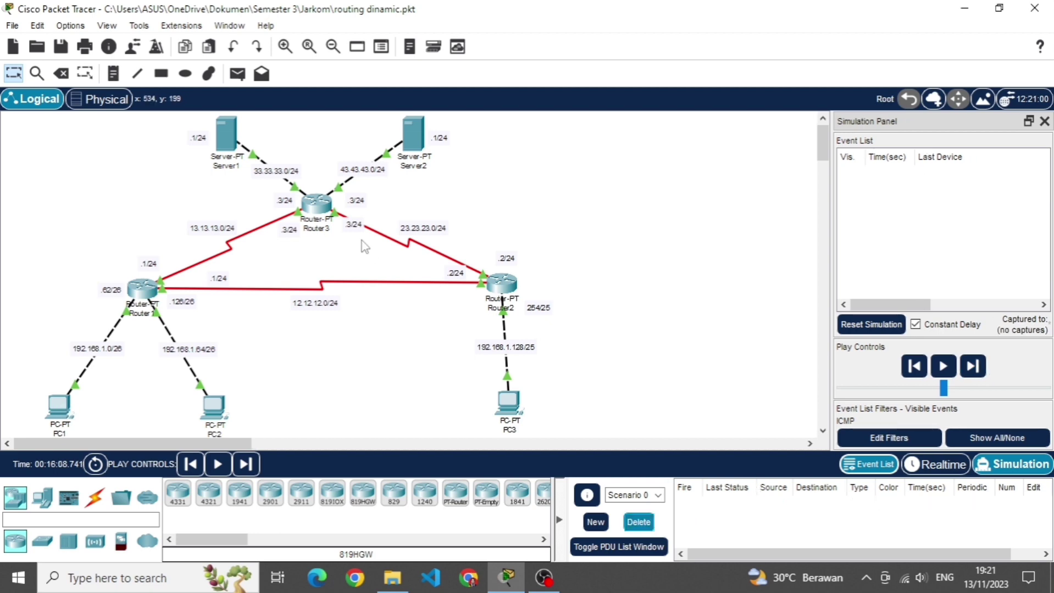
Test a simple PDU from PC1 to Server1, stepping it forward until the reply returns to PC1, and delete the scenario
left_click(237, 74)
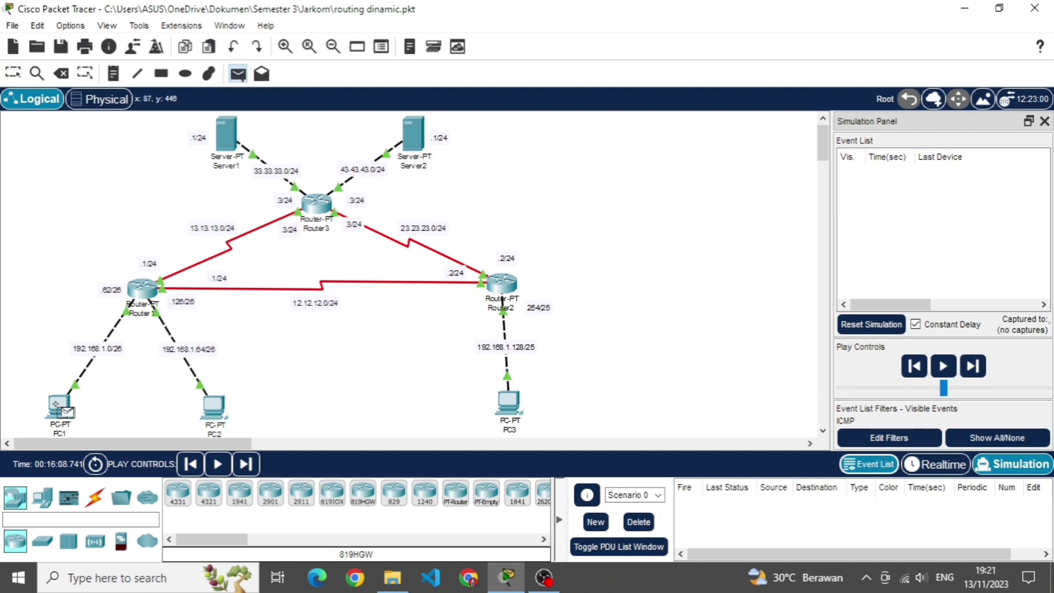
left_click(60, 407)
left_click(229, 151)
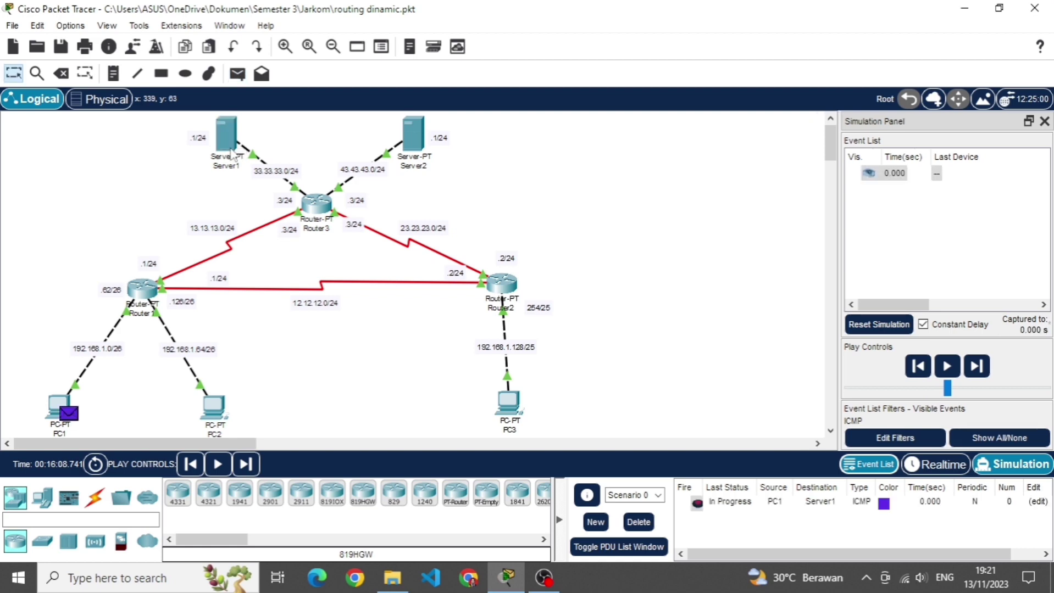
left_click(980, 374)
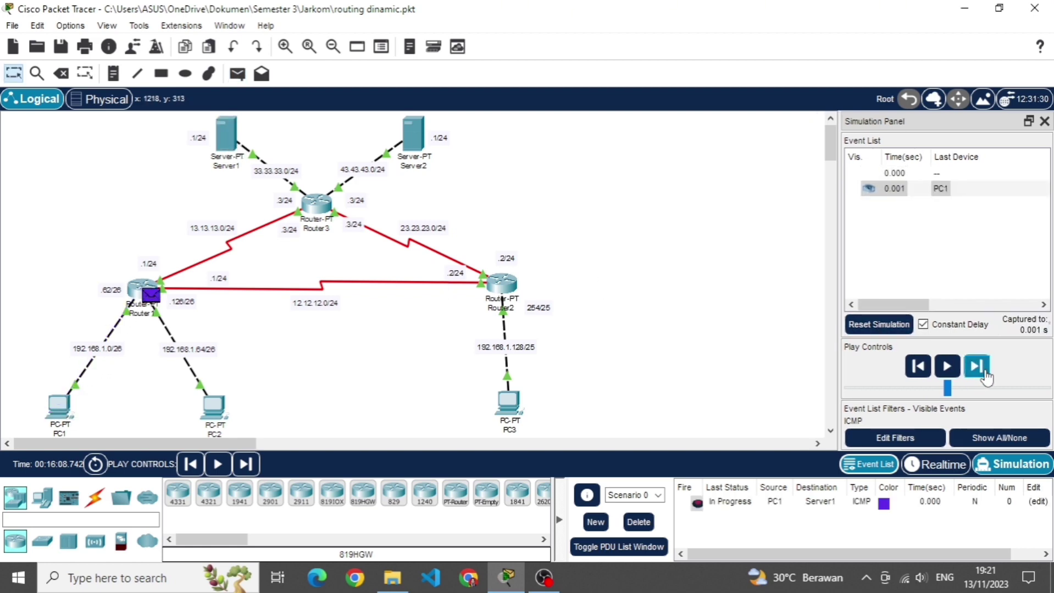
left_click(984, 373)
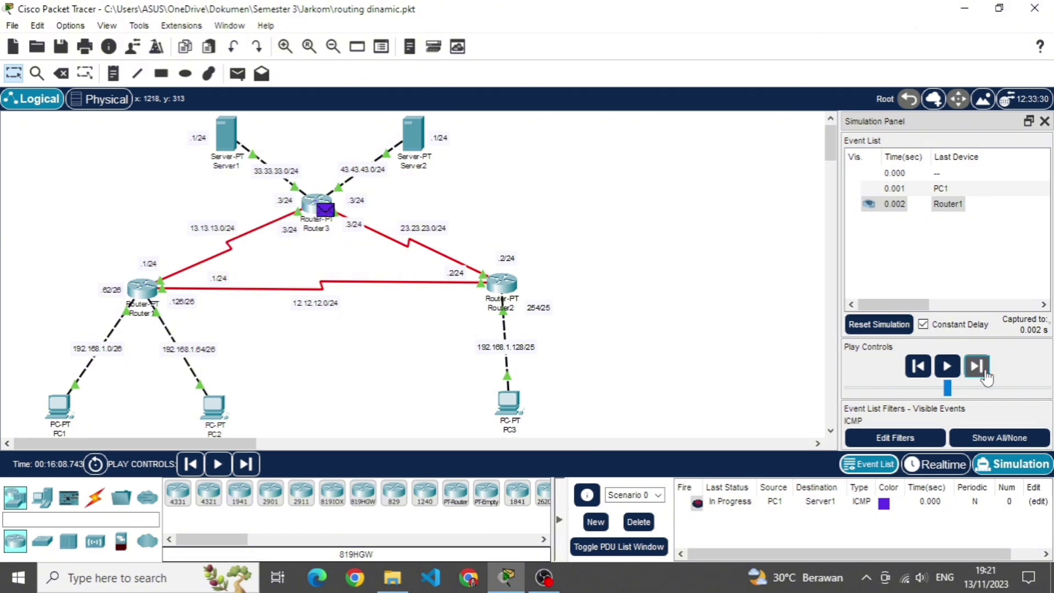
left_click(985, 374)
left_click(984, 373)
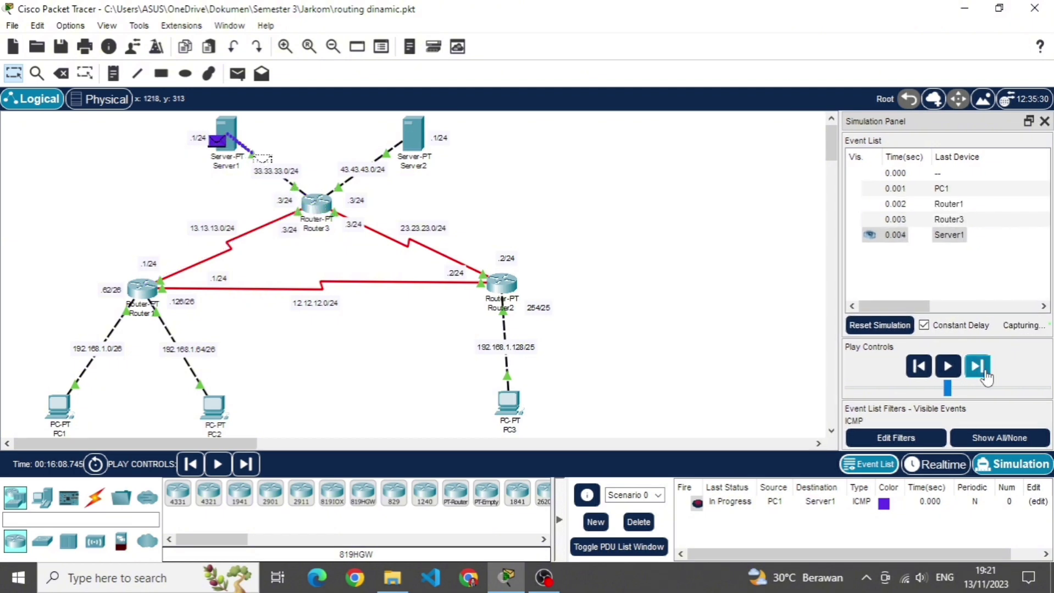
left_click(985, 375)
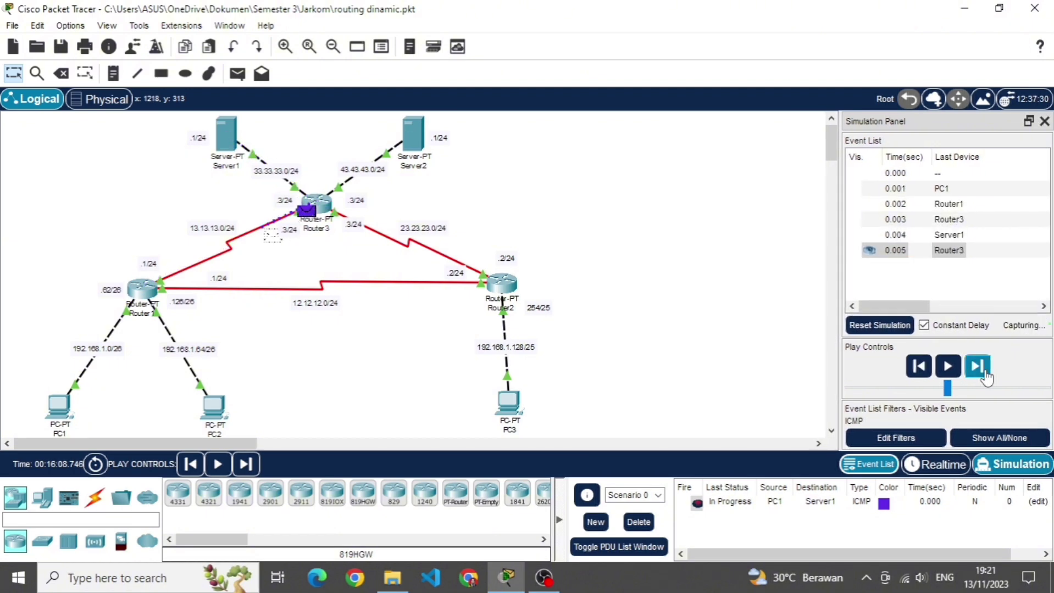
left_click(985, 375)
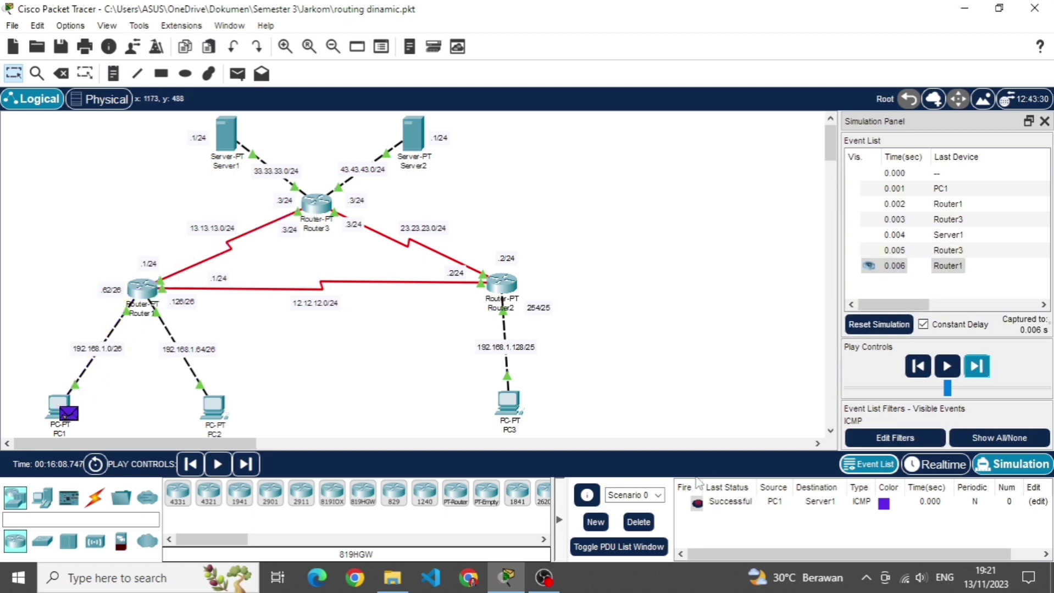
left_click(639, 522)
Test a simple PDU from PC1 to Server2, stepping it forward until the reply returns to PC1, and delete the scenario
left_click(241, 80)
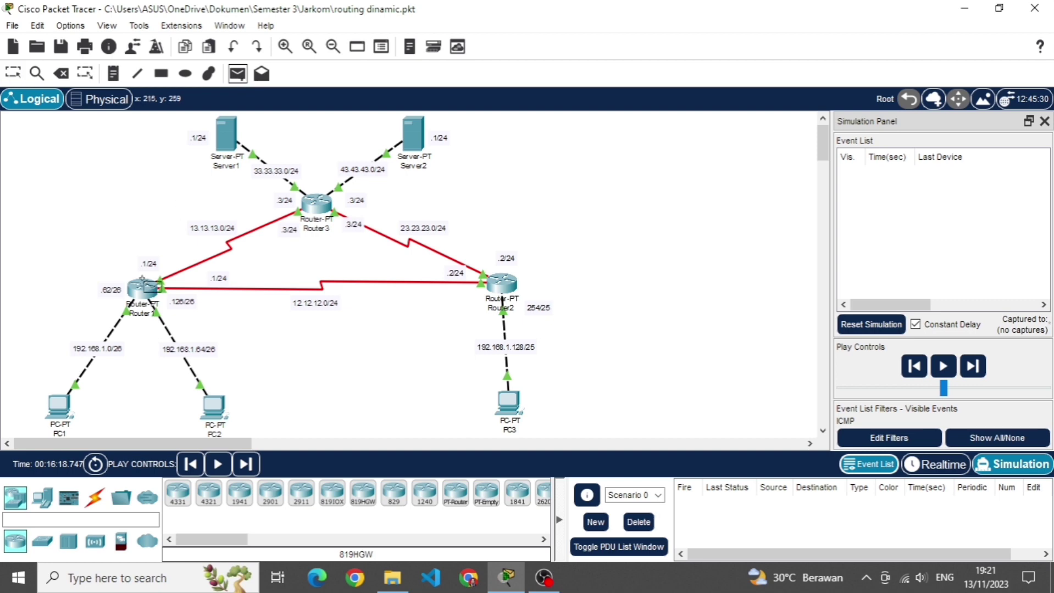
left_click(58, 407)
left_click(418, 146)
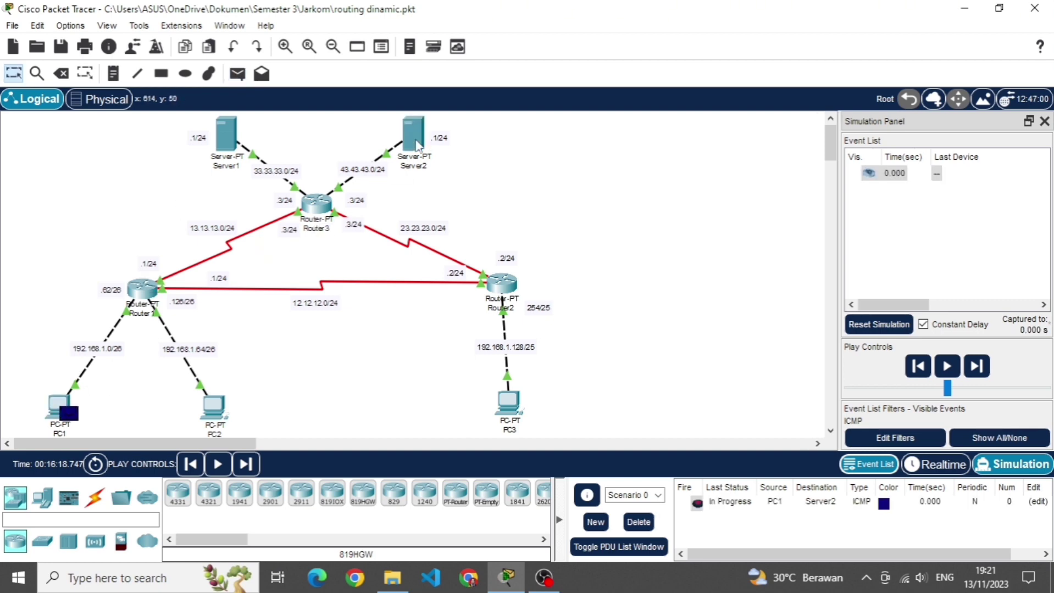
left_click(979, 367)
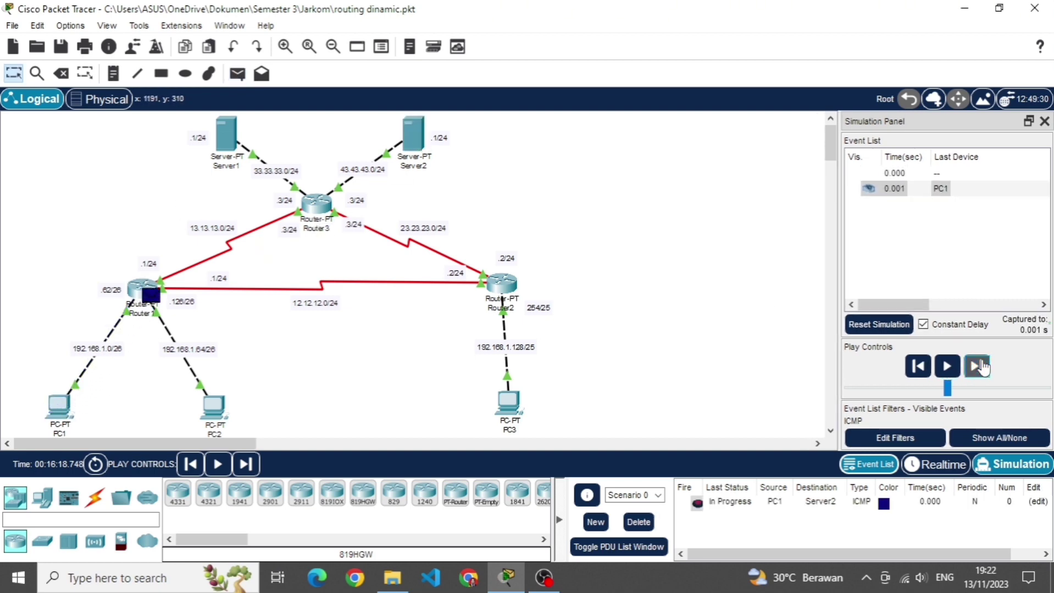
left_click(978, 367)
left_click(978, 367)
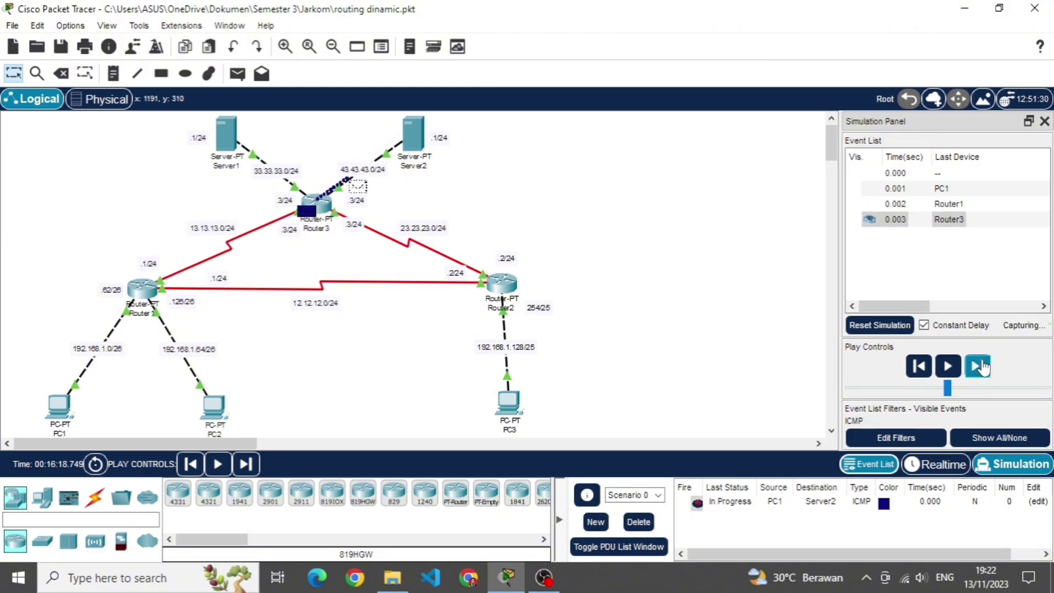
left_click(979, 367)
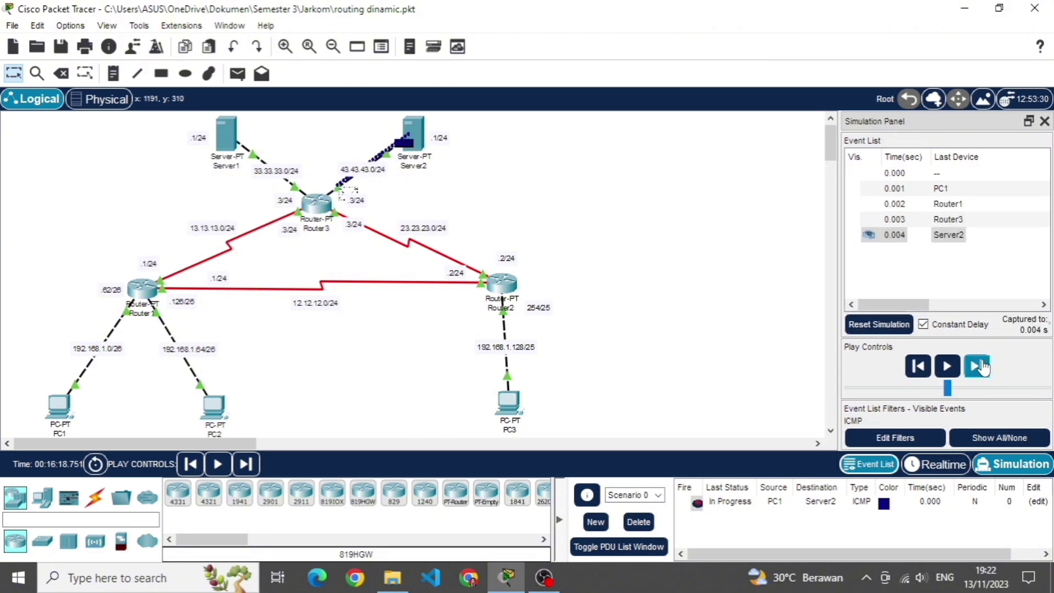
left_click(979, 367)
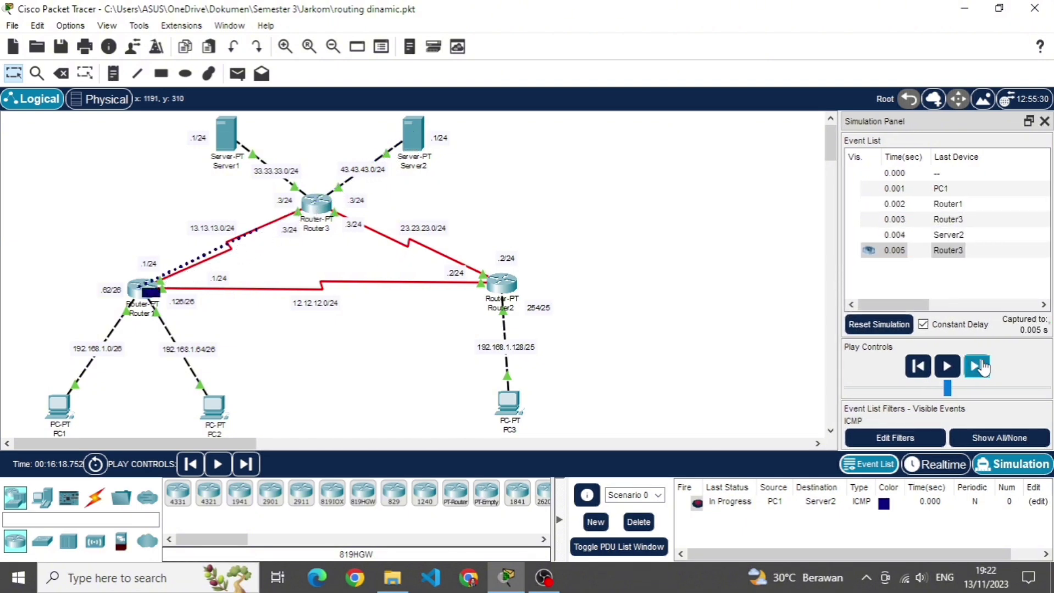
left_click(978, 366)
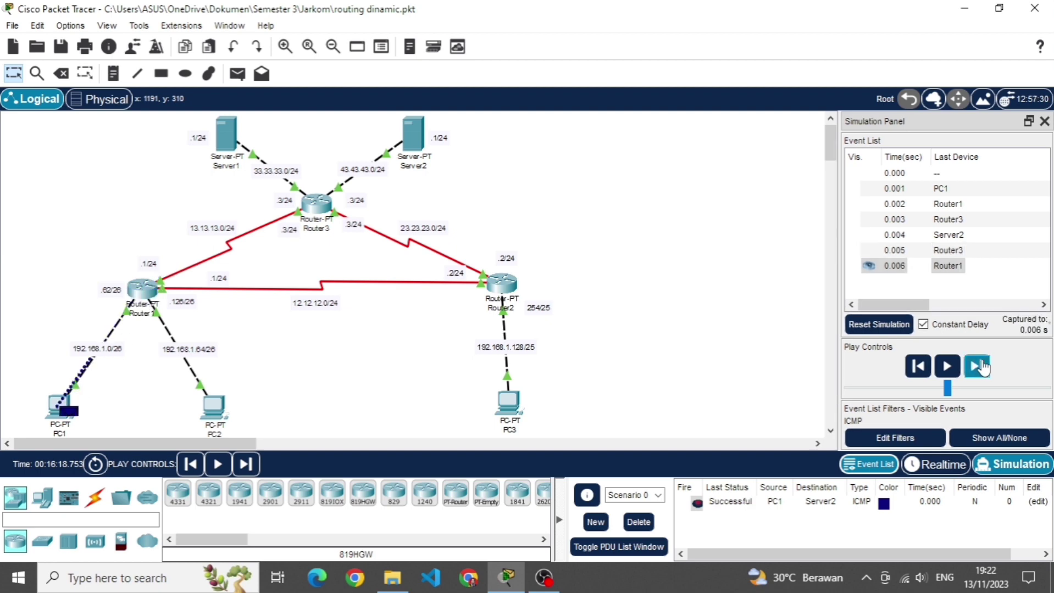
left_click(638, 522)
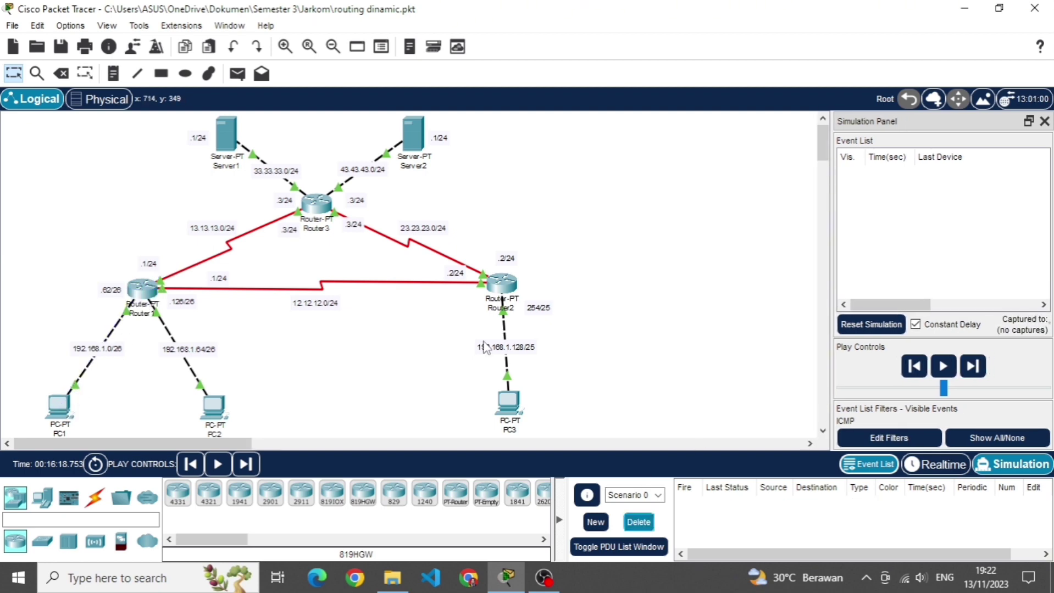
Test a simple PDU from PC3 to PC1, stepping it forward until the reply returns to PC3, and delete the scenario
left_click(237, 75)
left_click(511, 407)
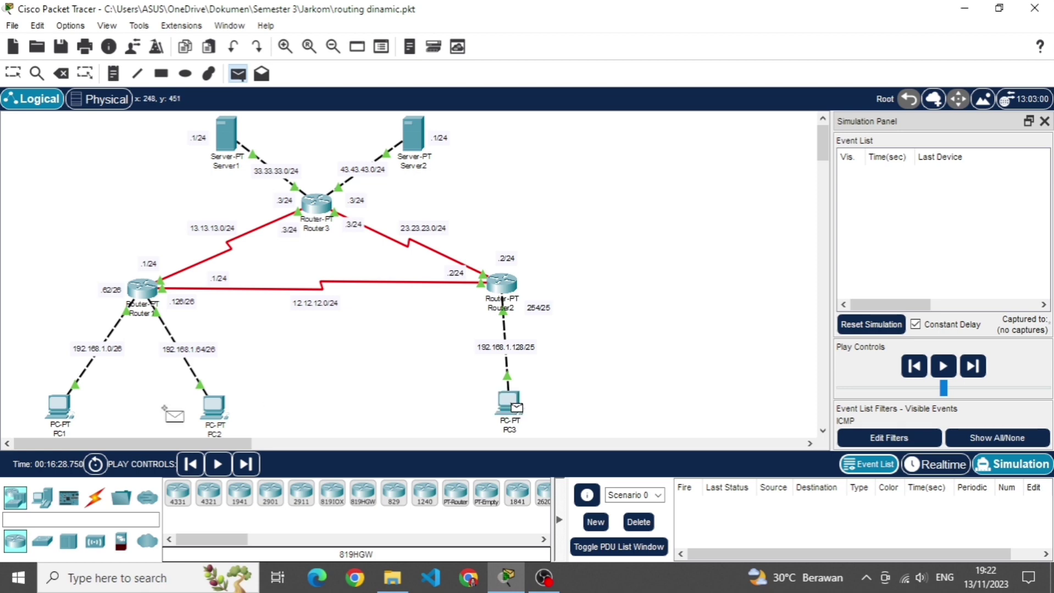
left_click(64, 411)
left_click(973, 368)
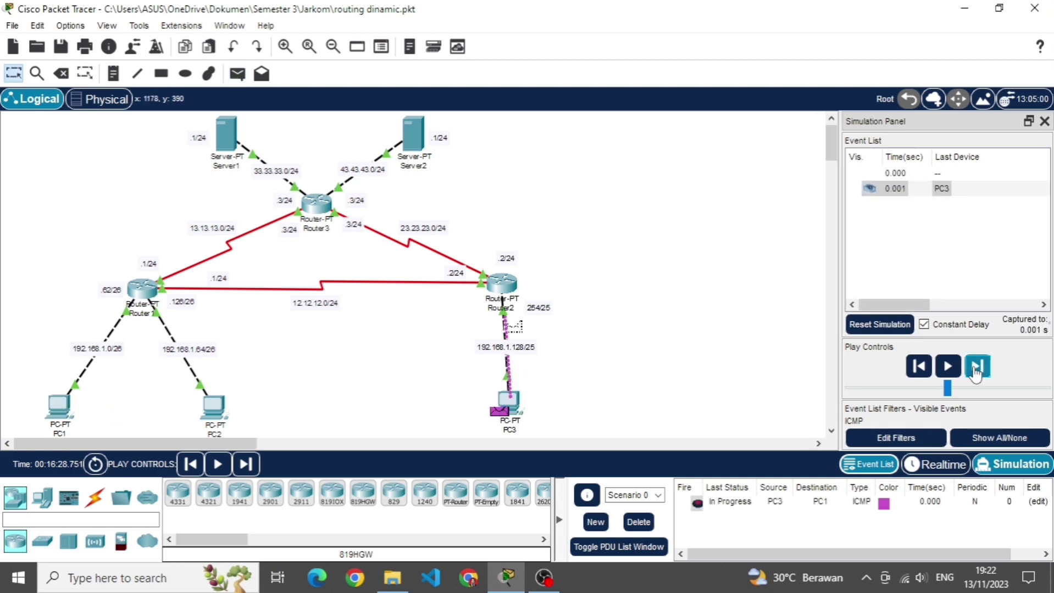
left_click(973, 372)
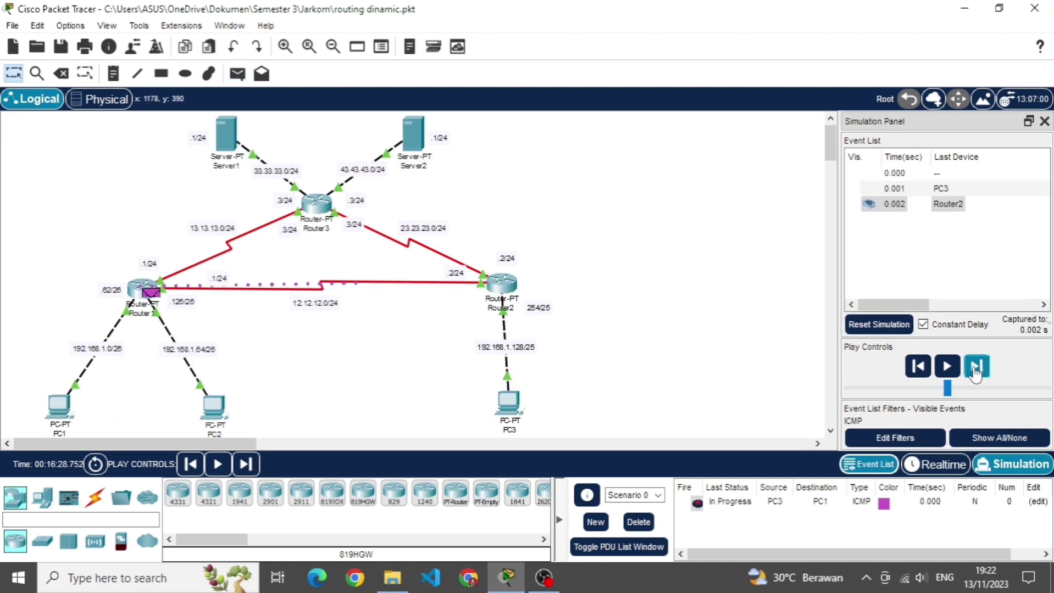
left_click(975, 372)
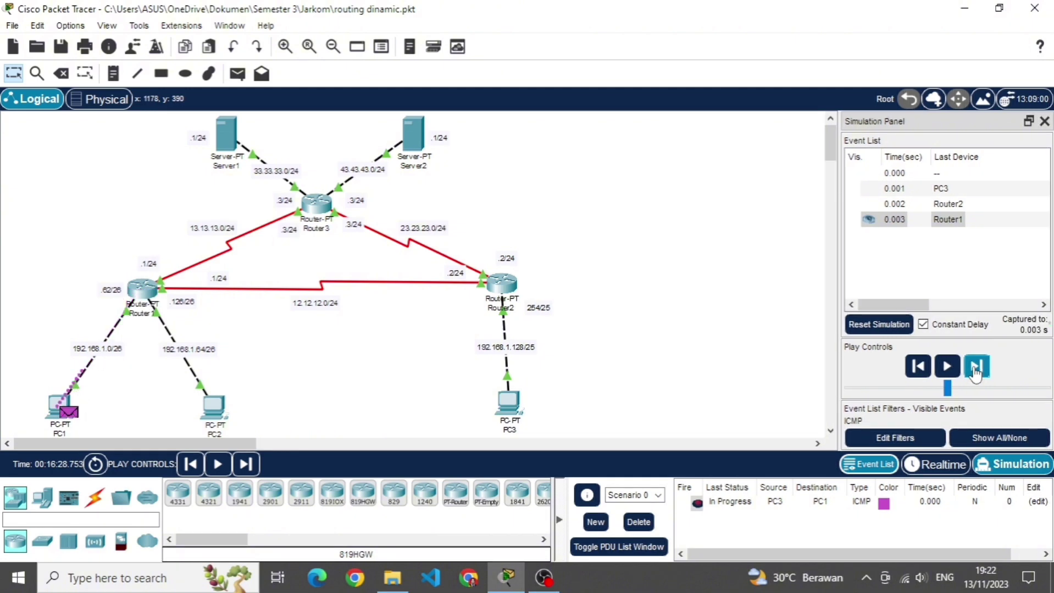
left_click(975, 372)
left_click(975, 372)
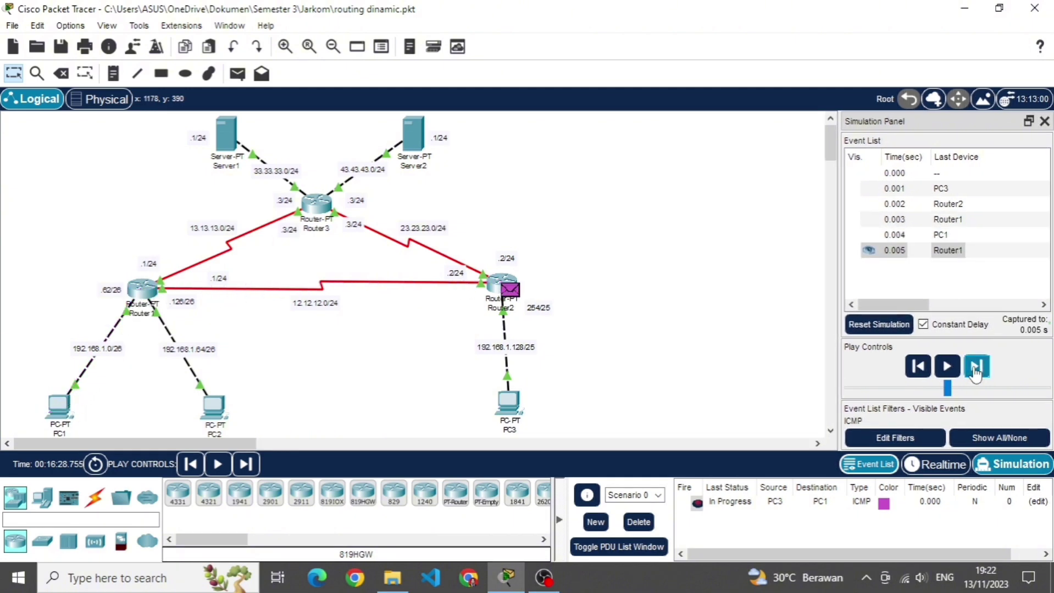
left_click(975, 373)
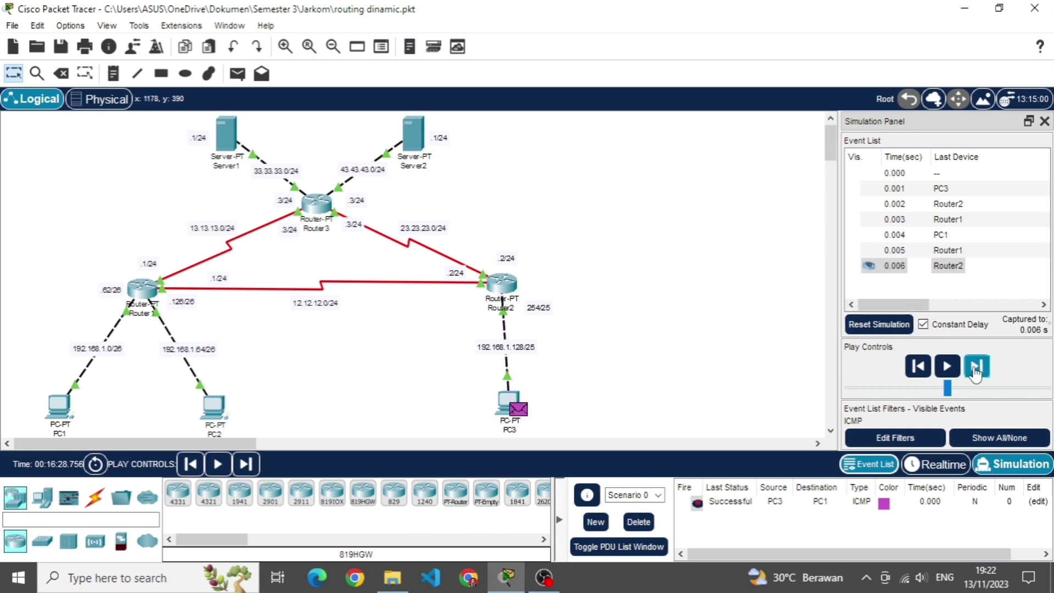
left_click(638, 522)
Test a simple PDU from PC3 to PC2, stepping it forward until the reply returns to PC3, and delete the scenario
left_click(237, 73)
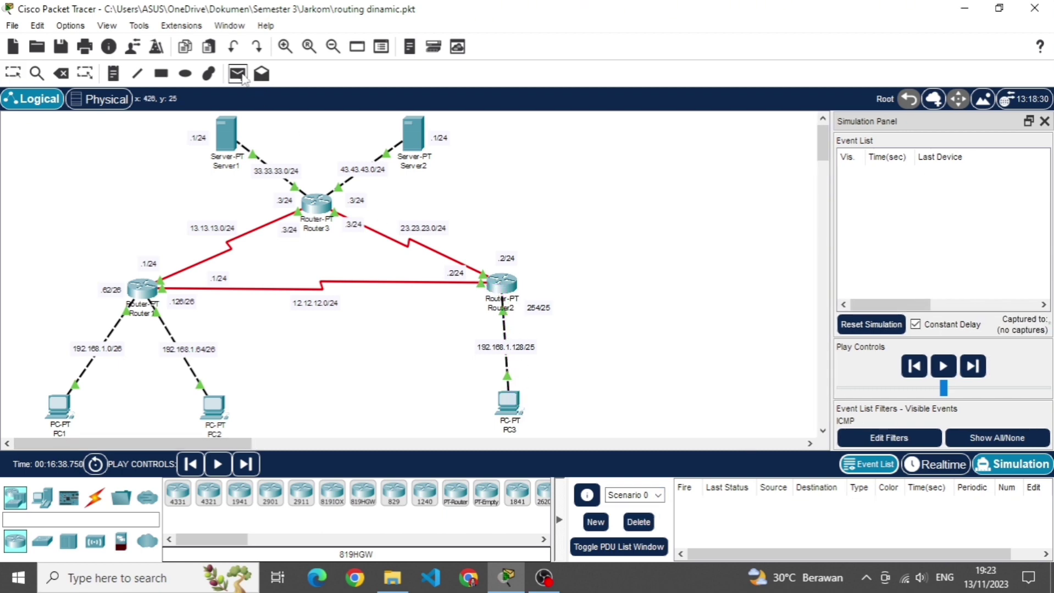
left_click(508, 405)
left_click(219, 406)
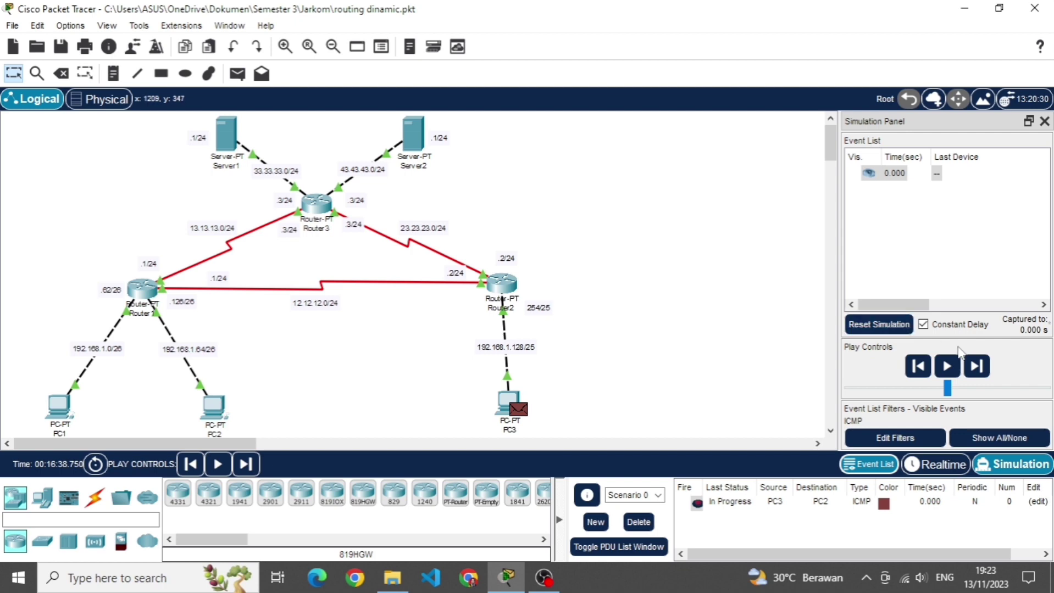
left_click(976, 367)
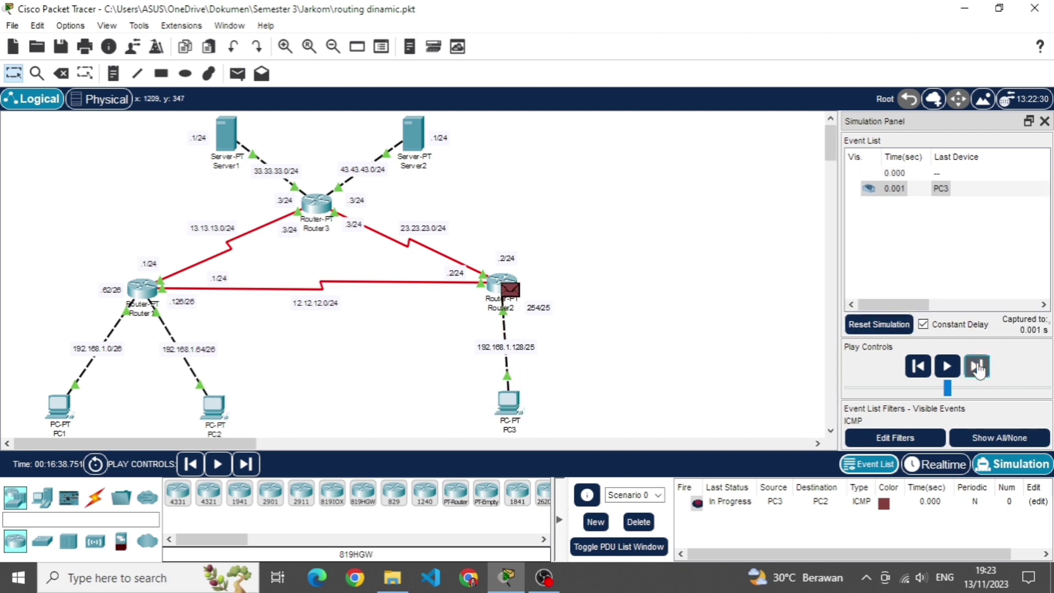
left_click(976, 366)
left_click(976, 366)
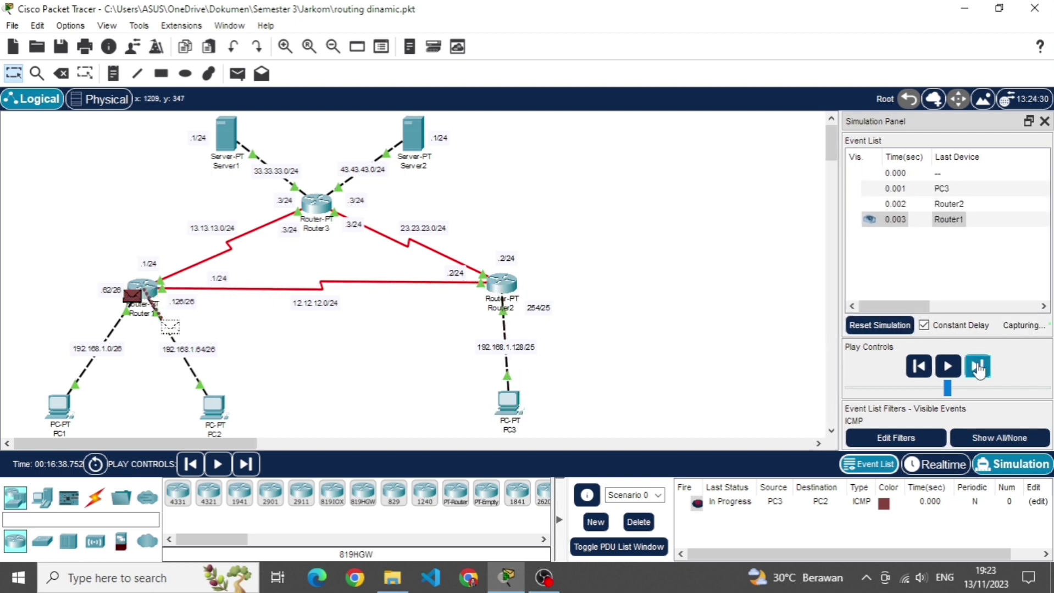
left_click(976, 367)
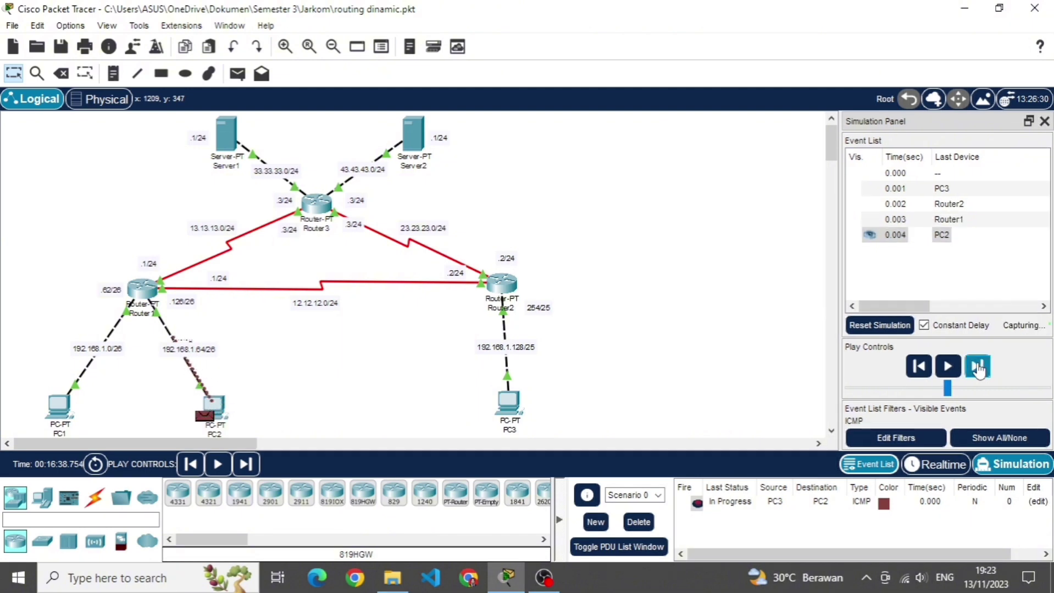
left_click(976, 366)
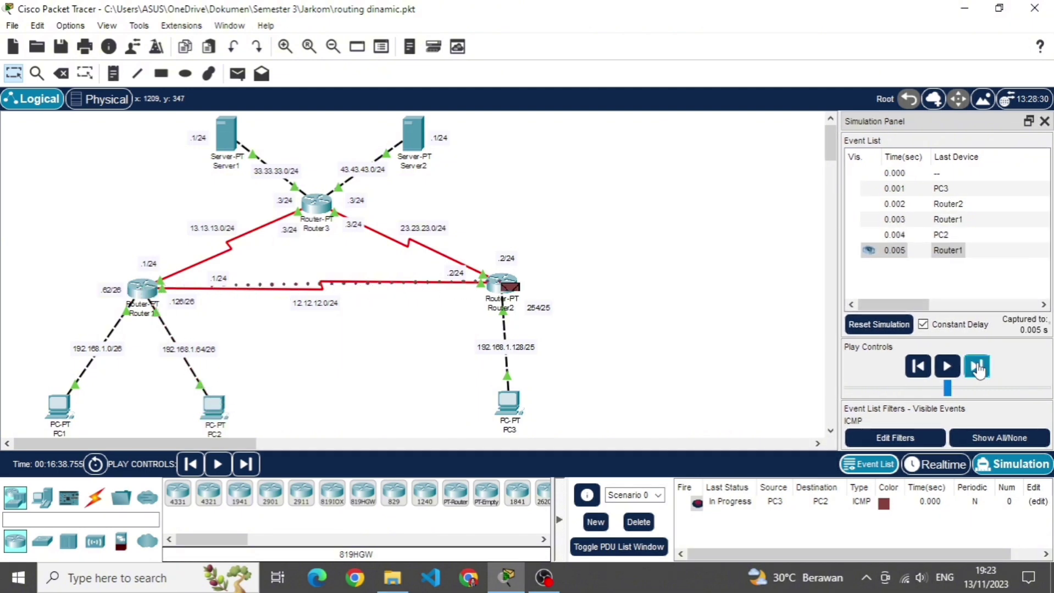
left_click(976, 367)
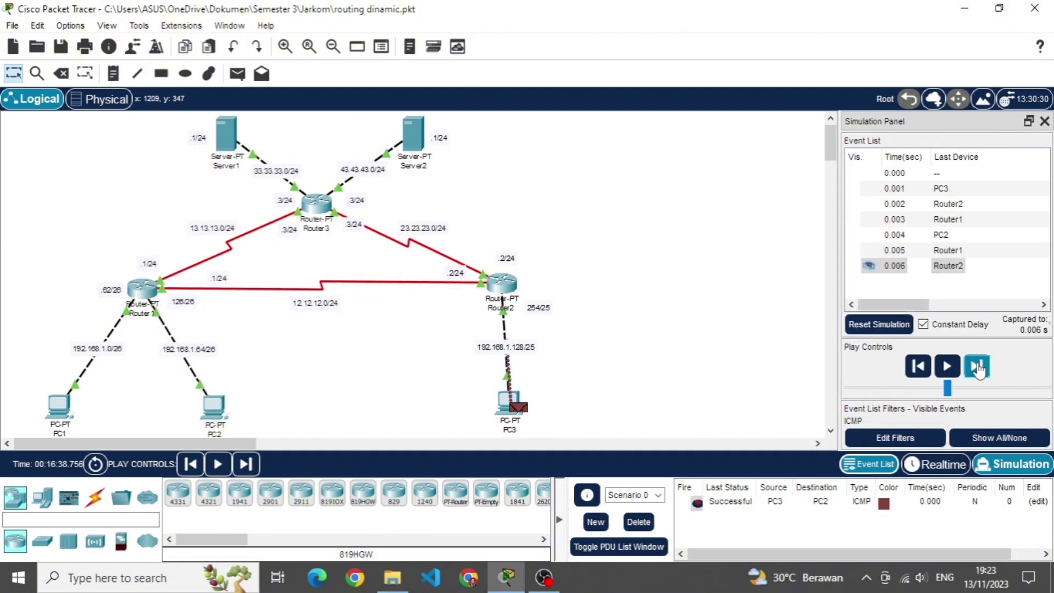
left_click(638, 522)
Test a simple PDU from PC3 to Server1, stepping it forward until the reply returns to PC3
left_click(237, 74)
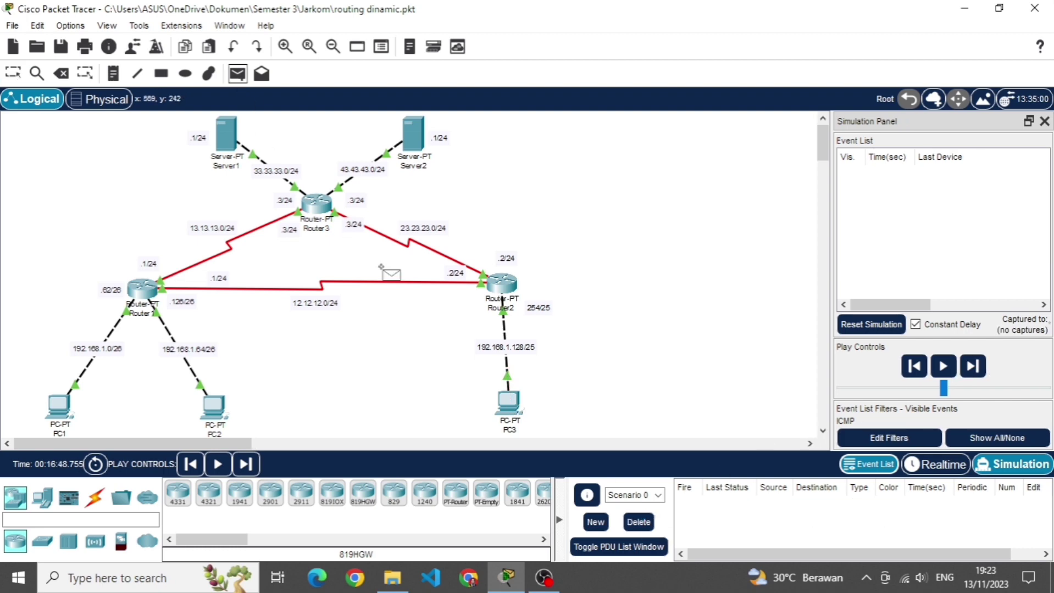
left_click(511, 398)
left_click(225, 135)
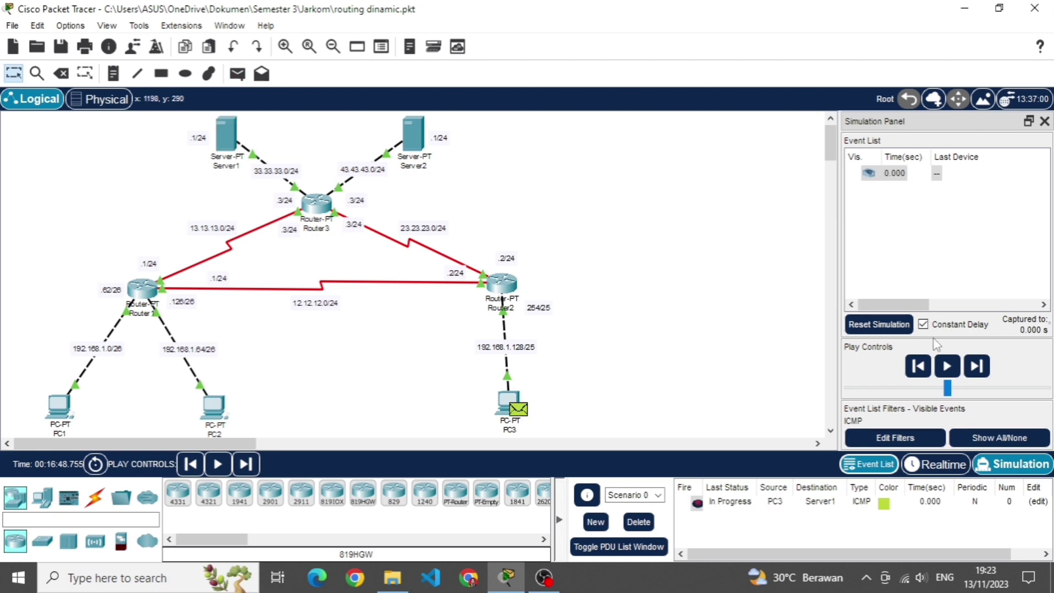
left_click(978, 368)
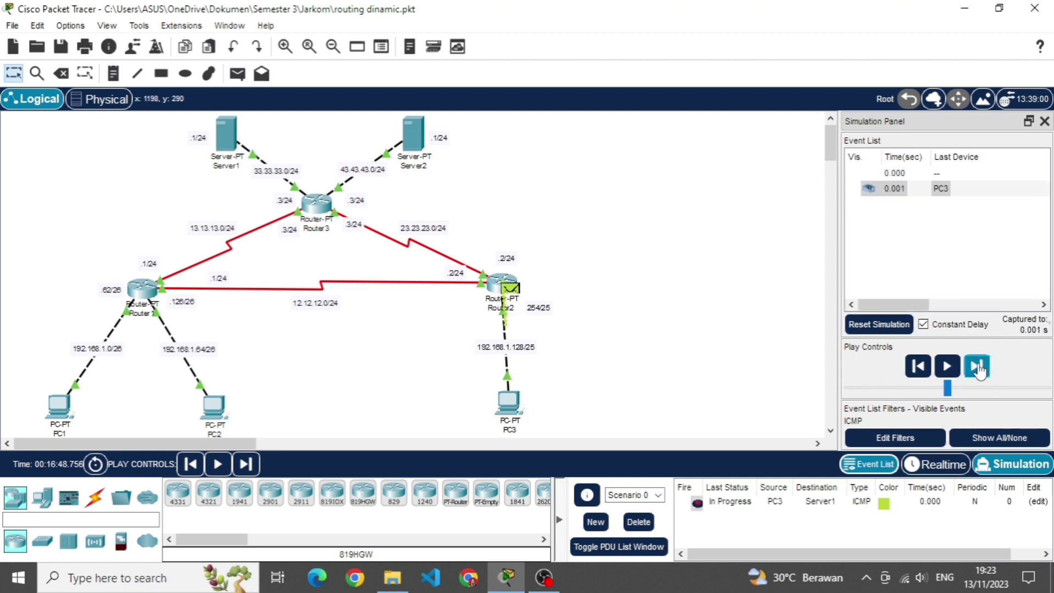
left_click(976, 367)
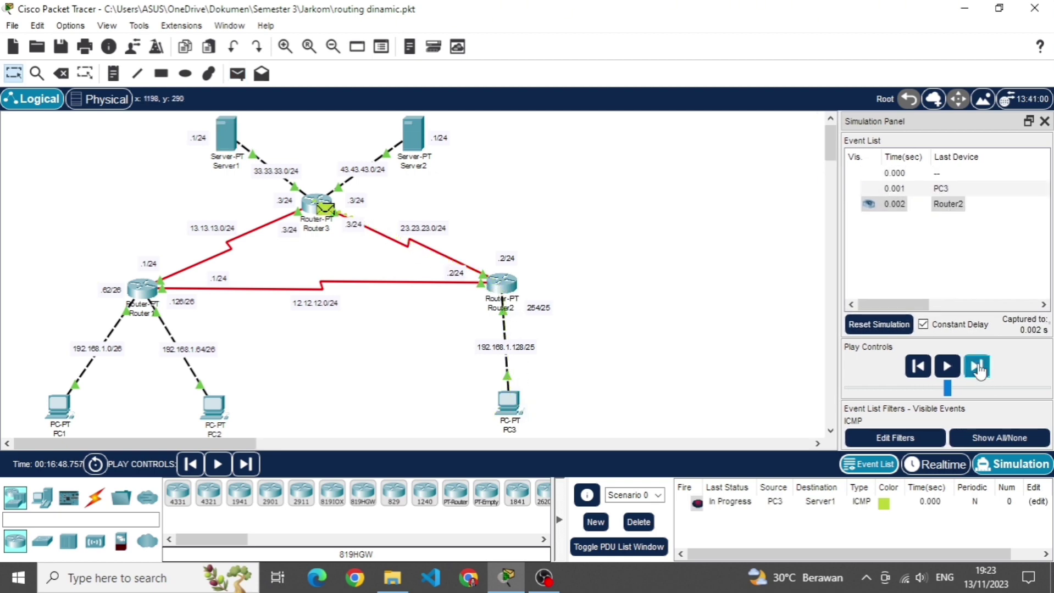
left_click(977, 367)
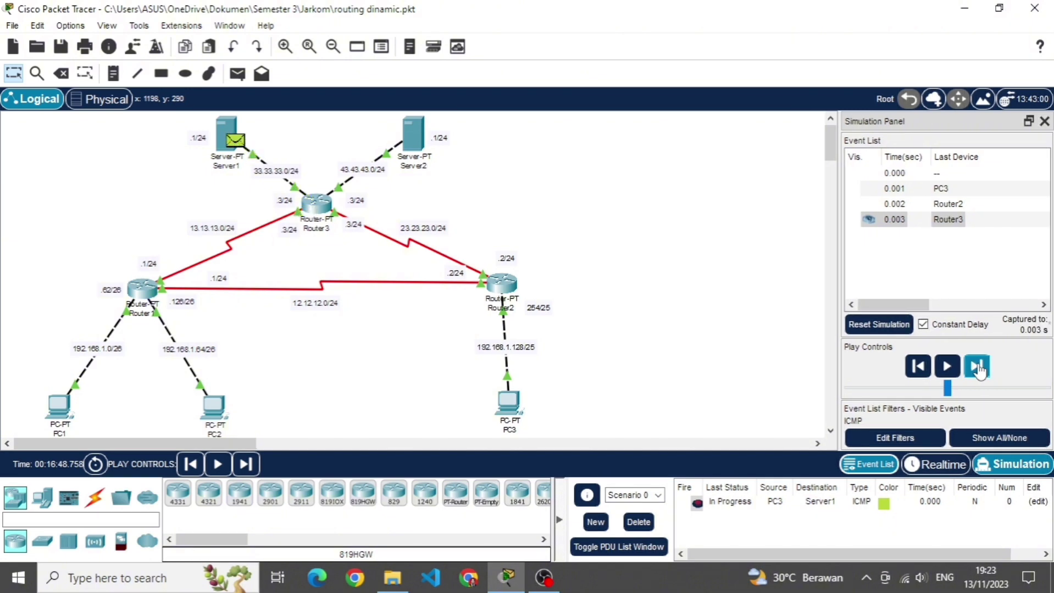
left_click(977, 368)
left_click(978, 368)
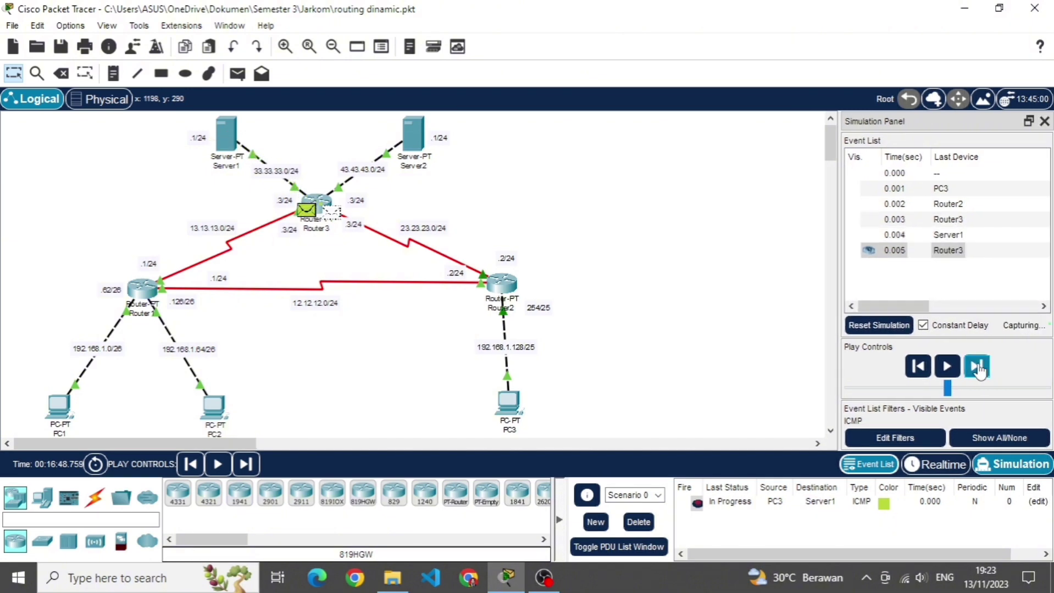
left_click(977, 368)
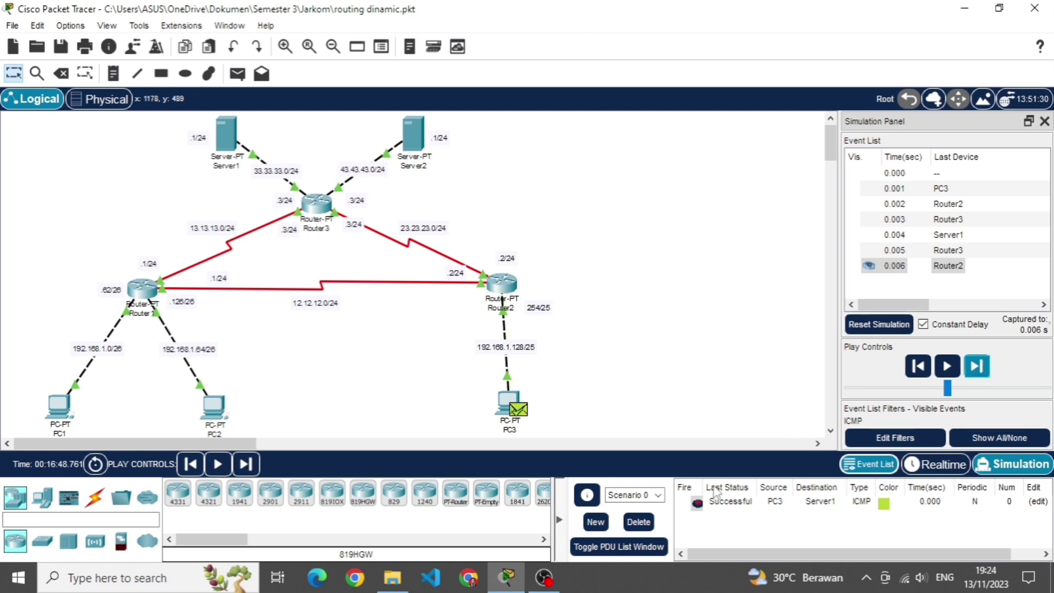
Delete the finished scenario and test a simple PDU from PC3 to Server2, stepping it forward until the reply returns to PC3
left_click(639, 522)
left_click(237, 74)
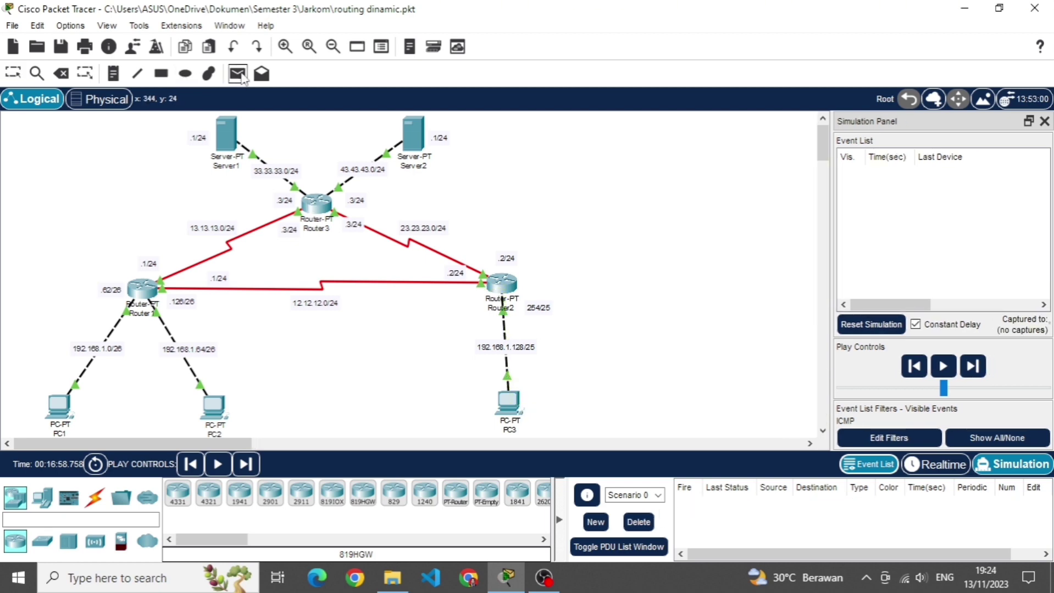
left_click(515, 408)
left_click(413, 134)
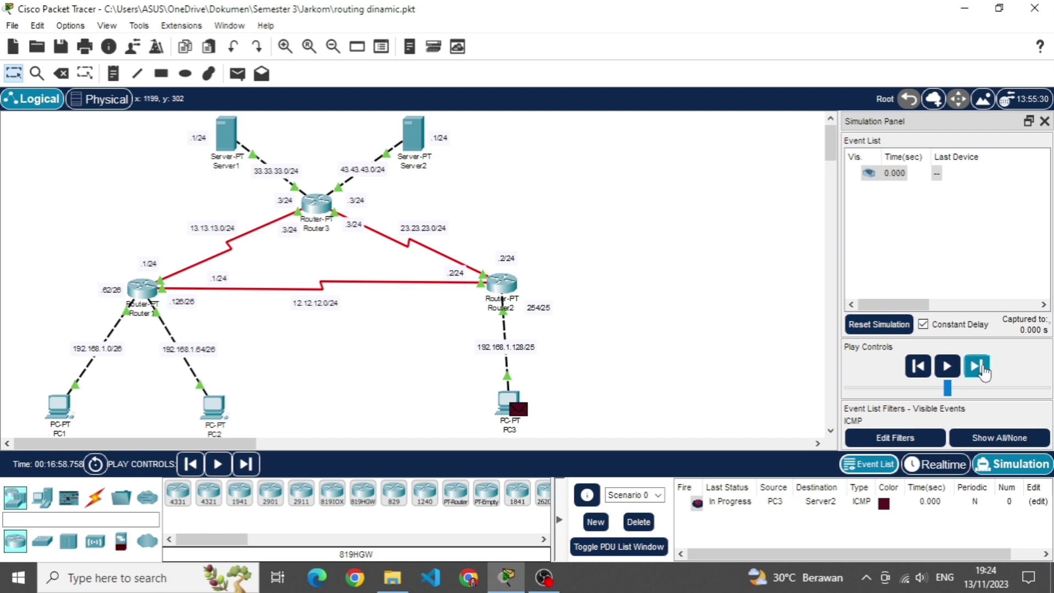
left_click(981, 370)
left_click(981, 370)
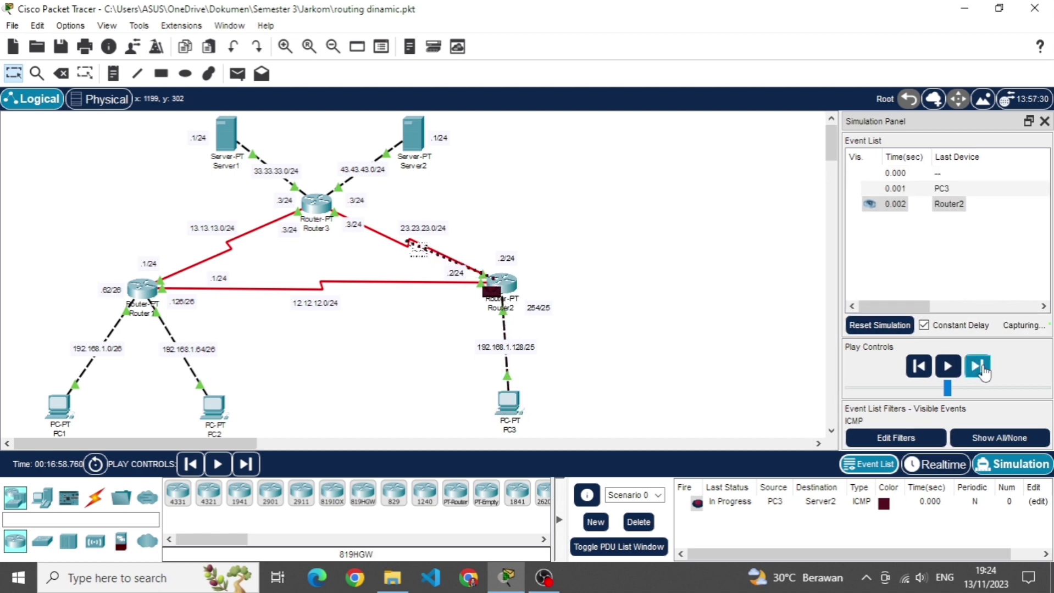
left_click(981, 370)
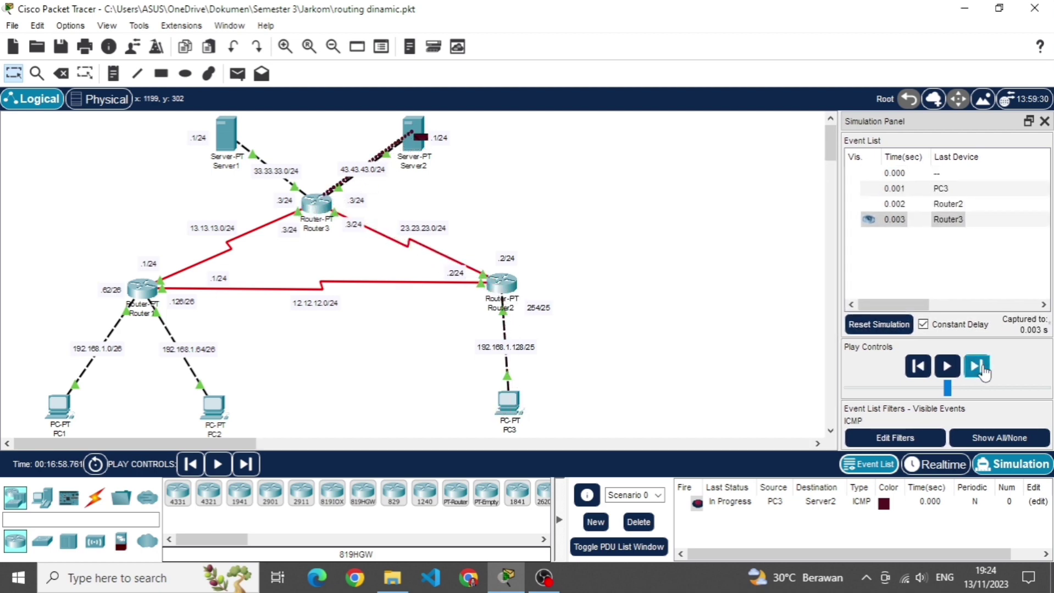
left_click(981, 370)
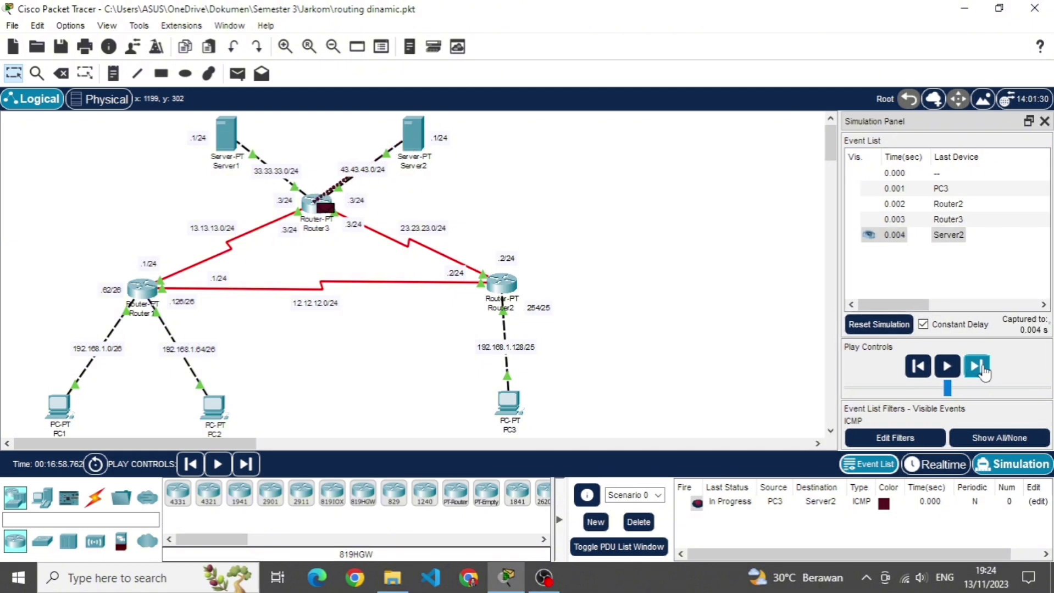
left_click(981, 370)
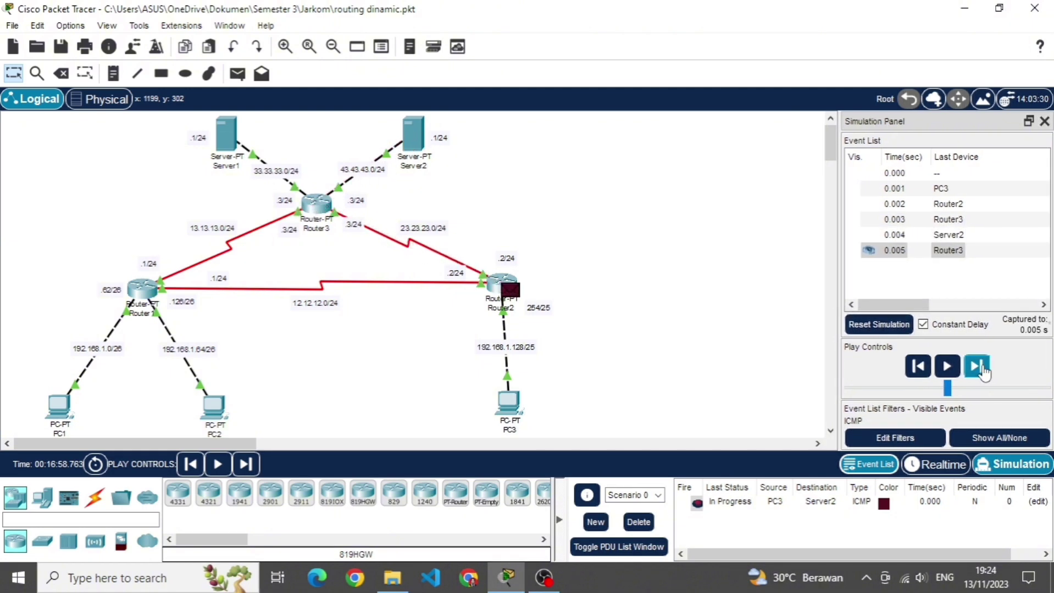
left_click(981, 370)
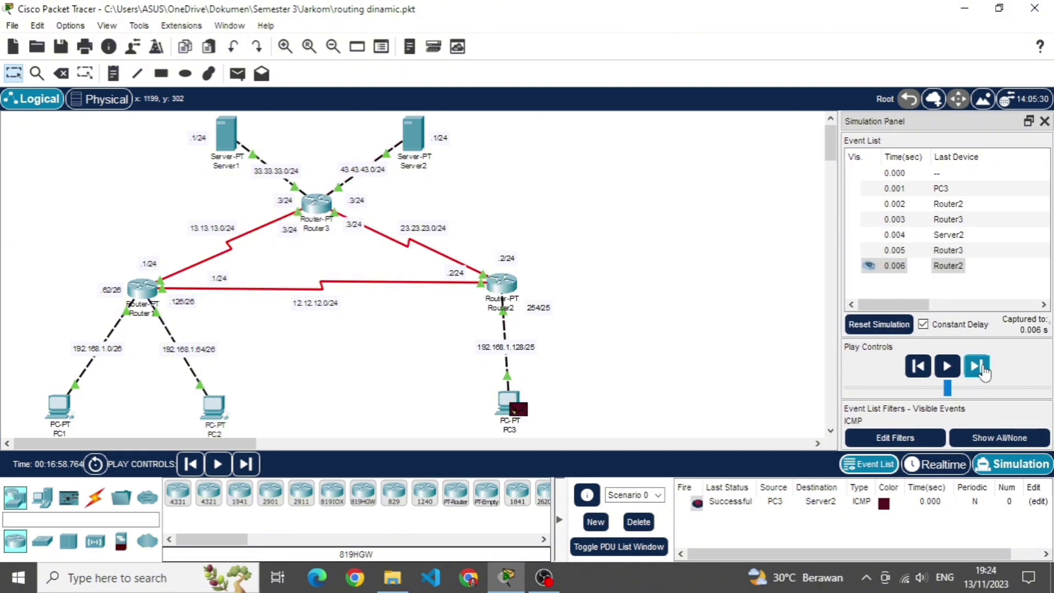
Delete the finished scenario and test a simple PDU from Server1 to Server2, stepping it forward until the reply returns to Server1
left_click(638, 522)
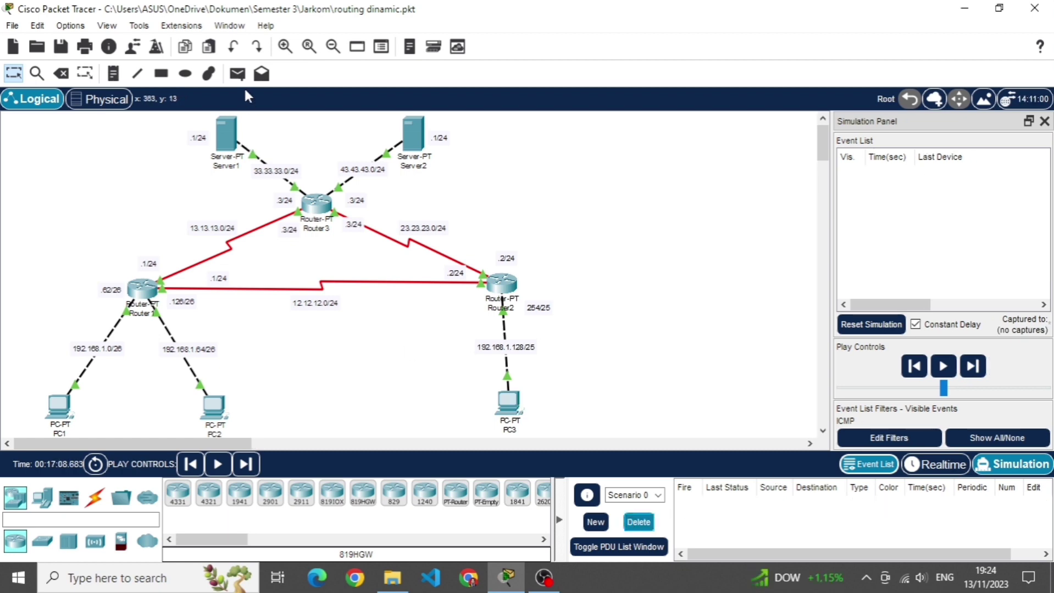
left_click(238, 74)
left_click(225, 133)
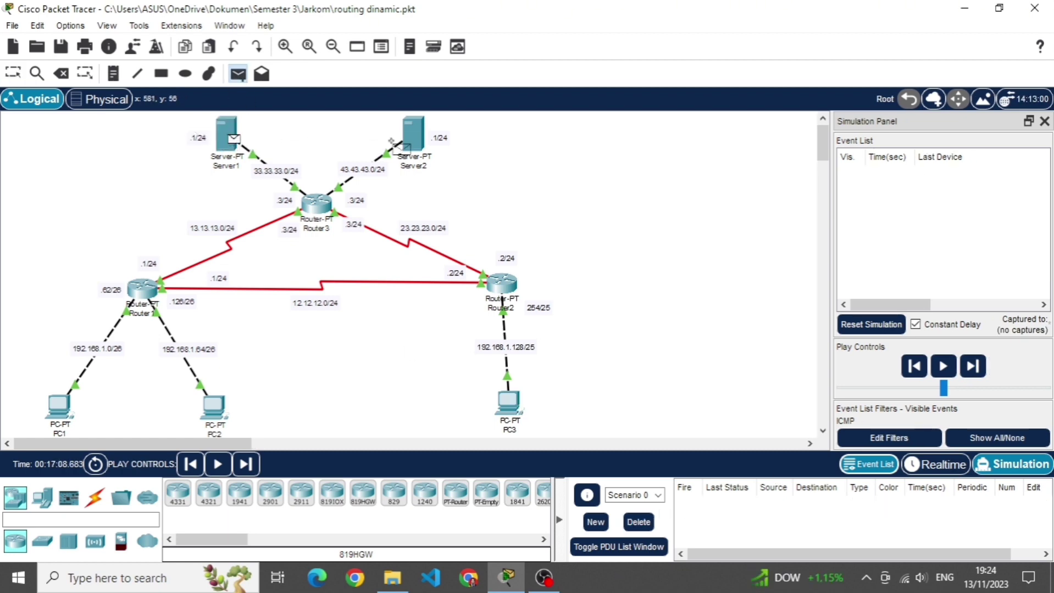
left_click(412, 133)
left_click(977, 366)
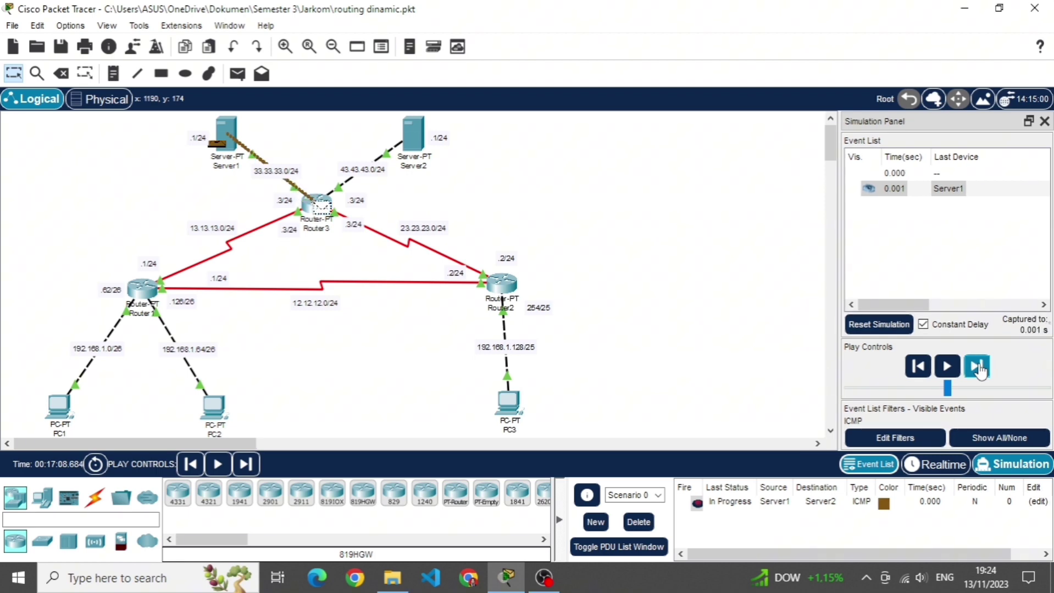
left_click(977, 368)
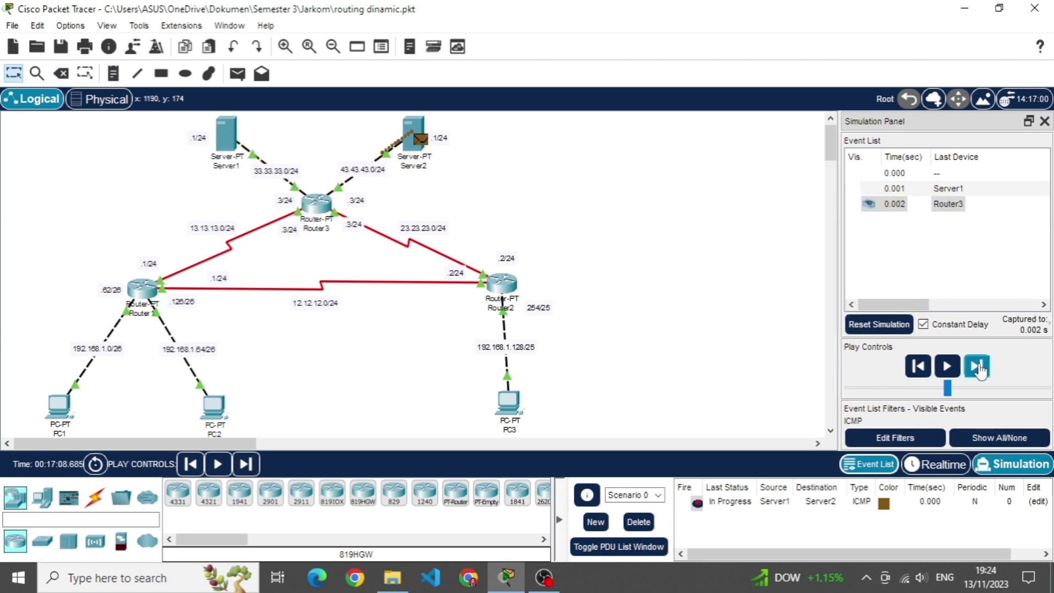
left_click(977, 367)
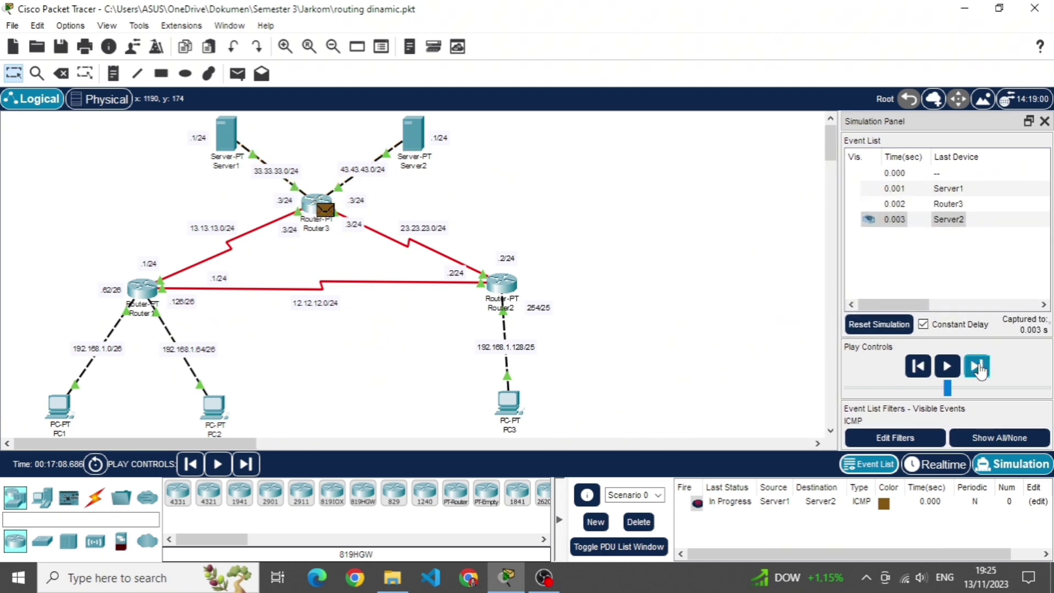
left_click(977, 367)
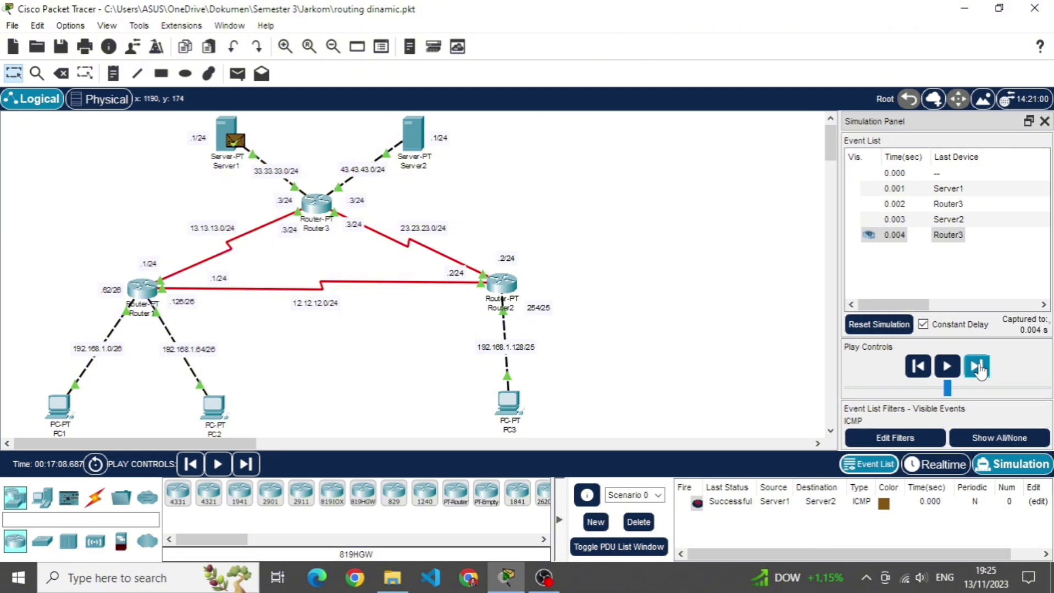
Delete the finished scenario and test a simple PDU from Server1 to PC1, stepping it forward until the reply returns to Server1
left_click(638, 523)
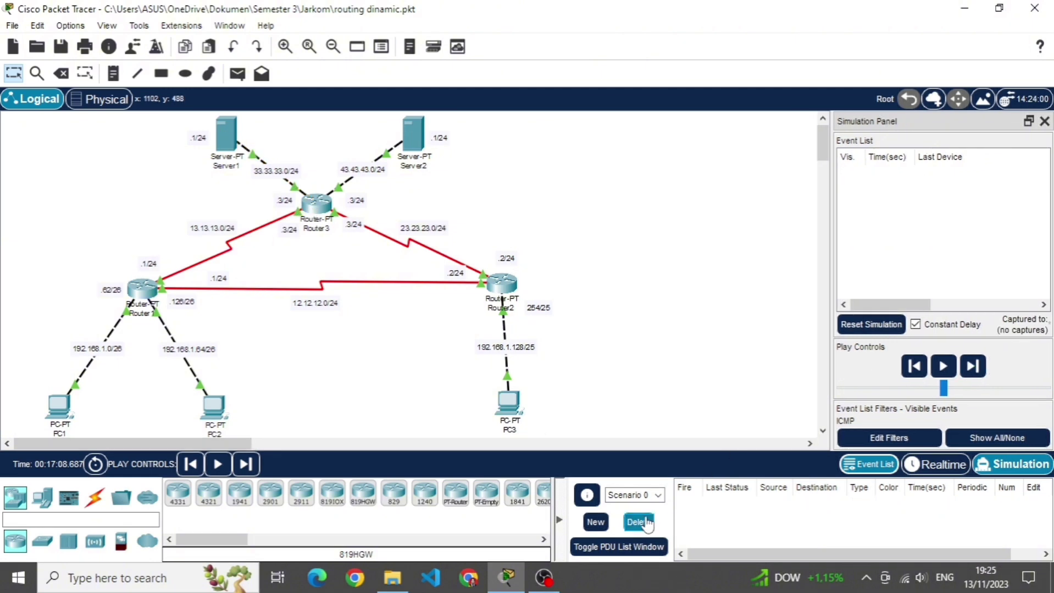
left_click(236, 79)
left_click(229, 135)
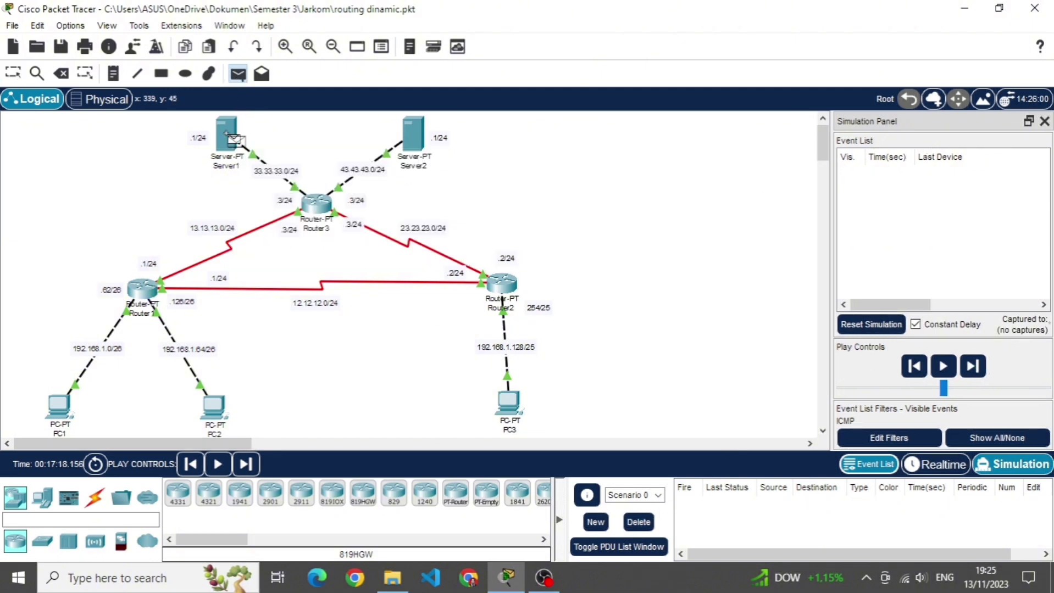
left_click(65, 409)
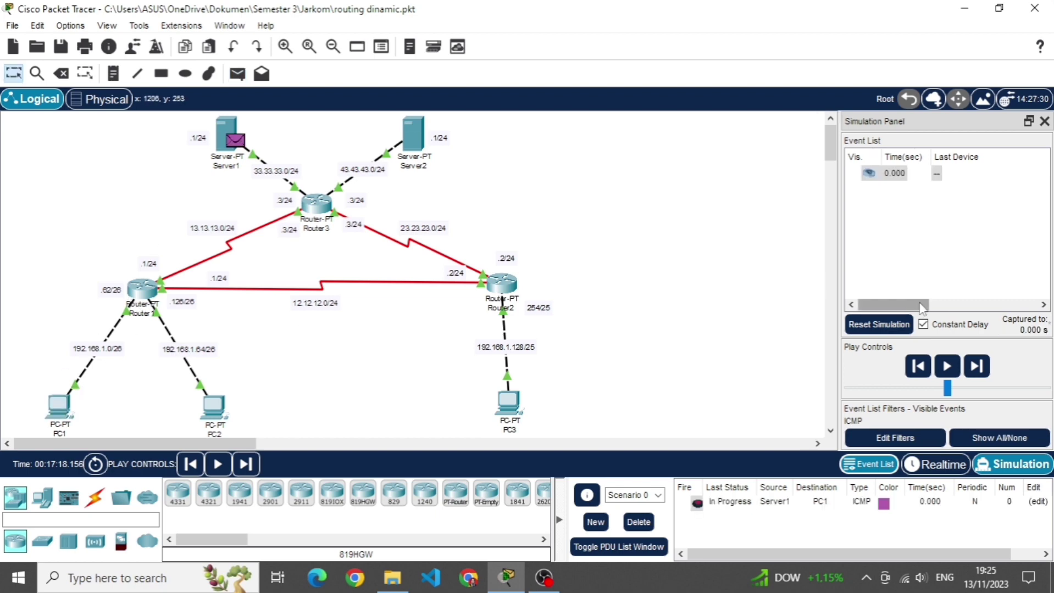
left_click(977, 367)
left_click(981, 374)
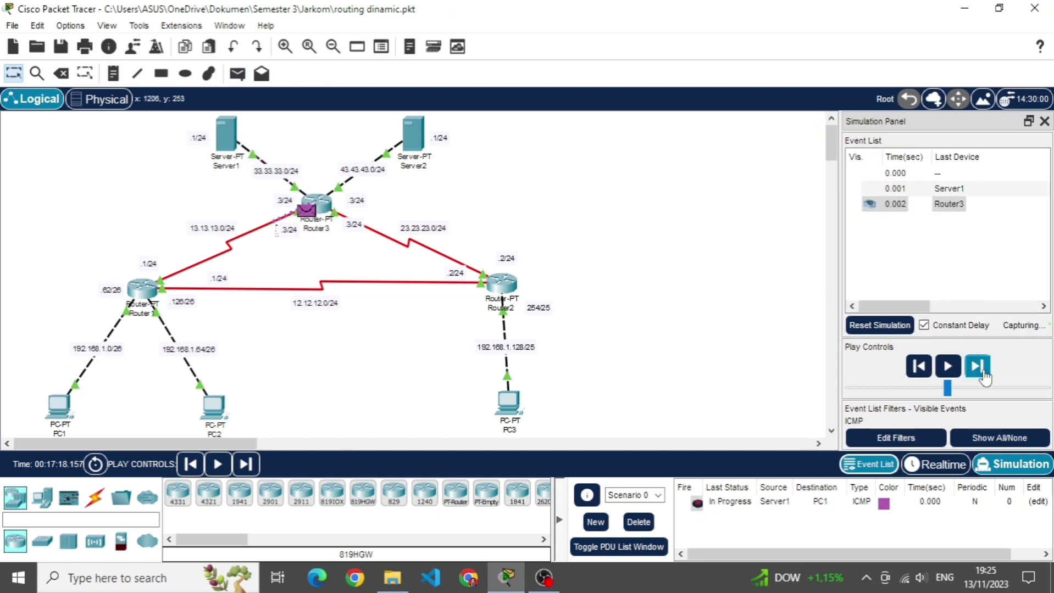
left_click(981, 374)
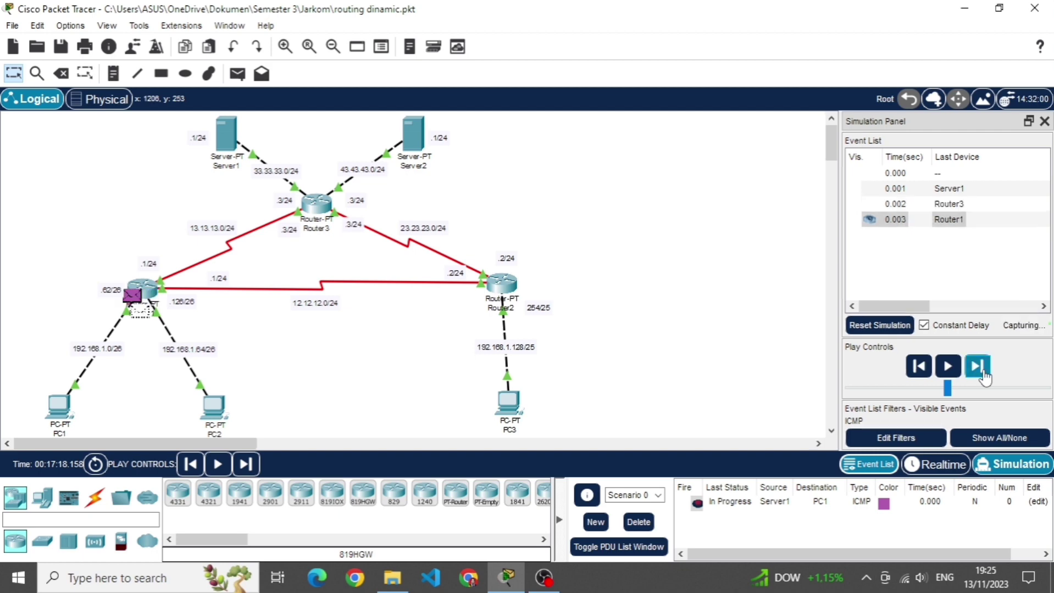
left_click(981, 375)
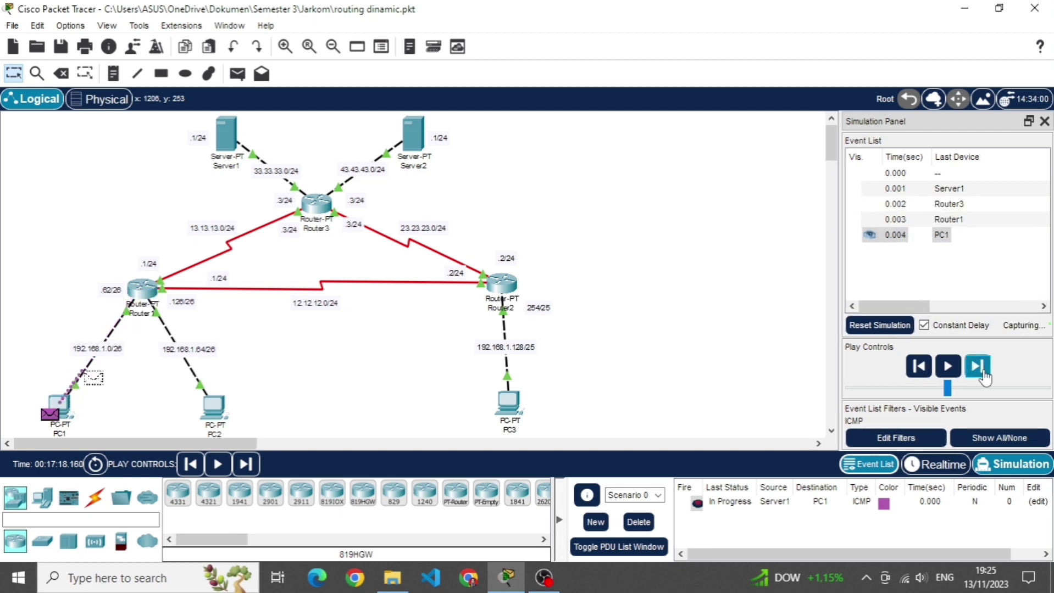
left_click(981, 374)
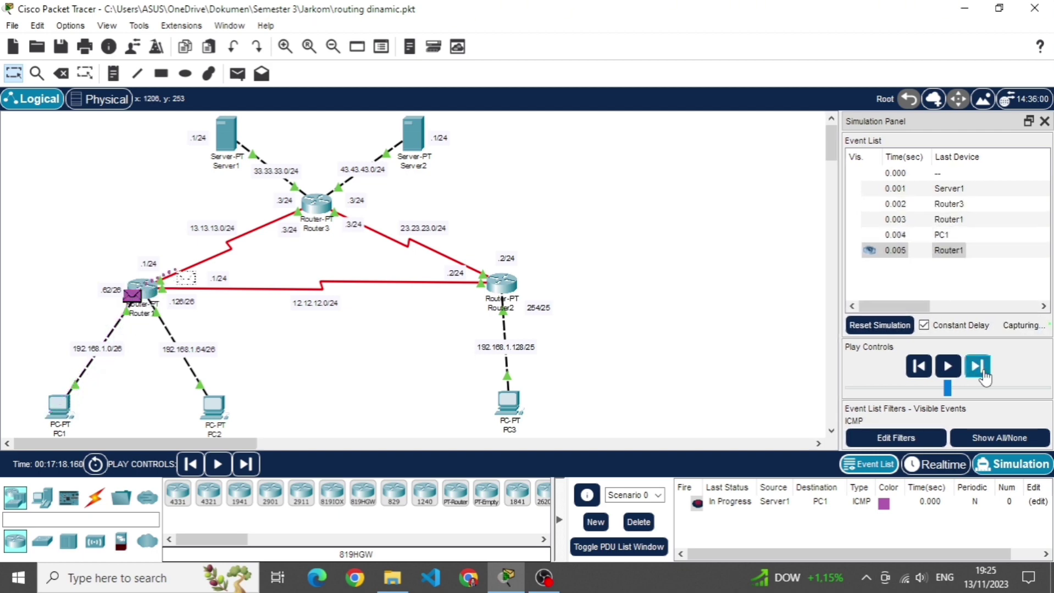
left_click(981, 374)
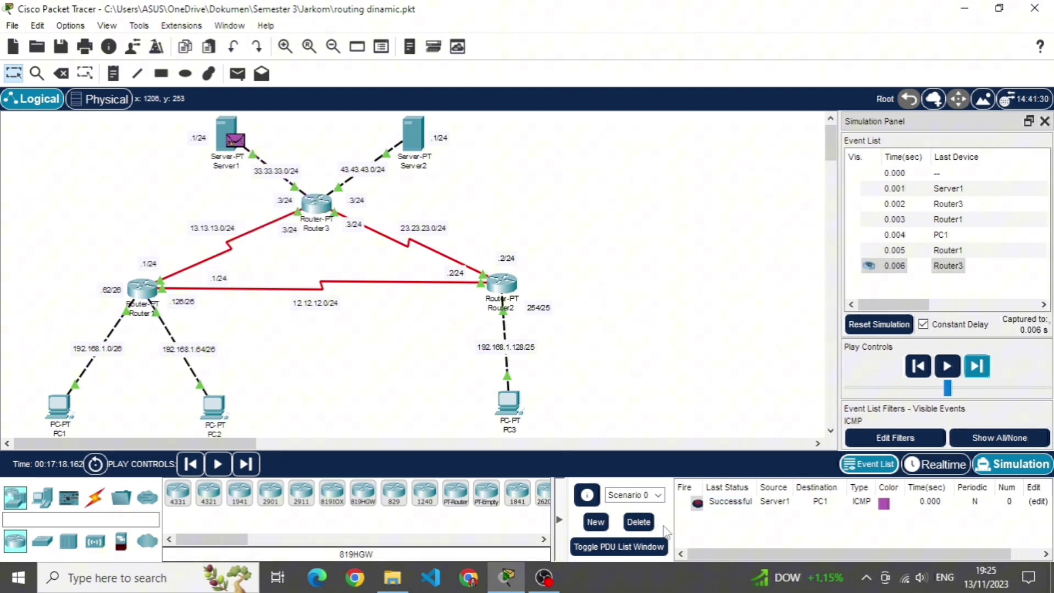
Delete the finished scenario and test a simple PDU from Server1 to PC2, stepping it forward until the reply returns to Server1
left_click(638, 521)
left_click(237, 74)
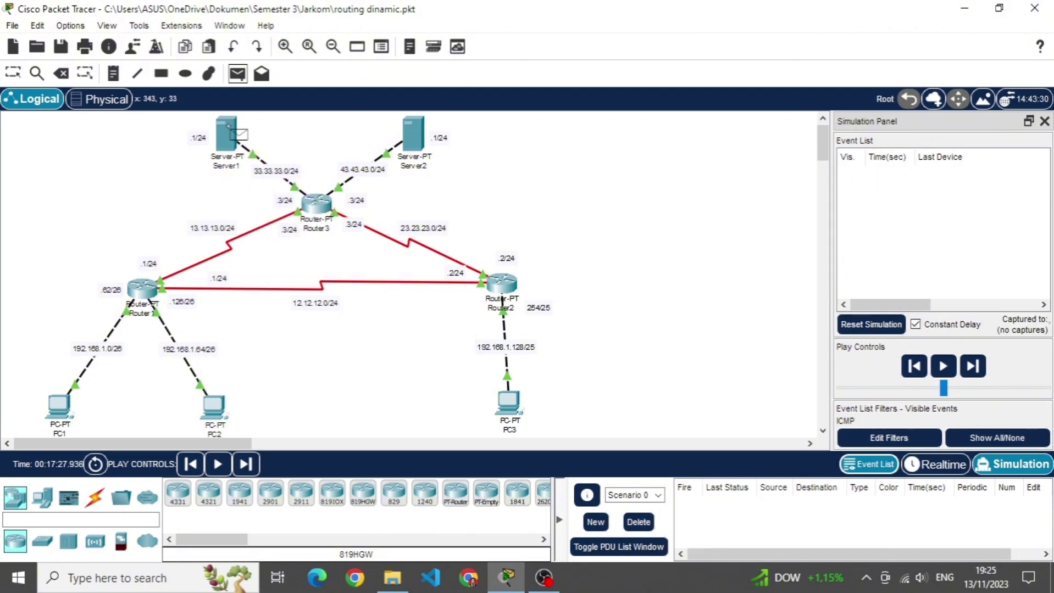
left_click(226, 134)
left_click(213, 406)
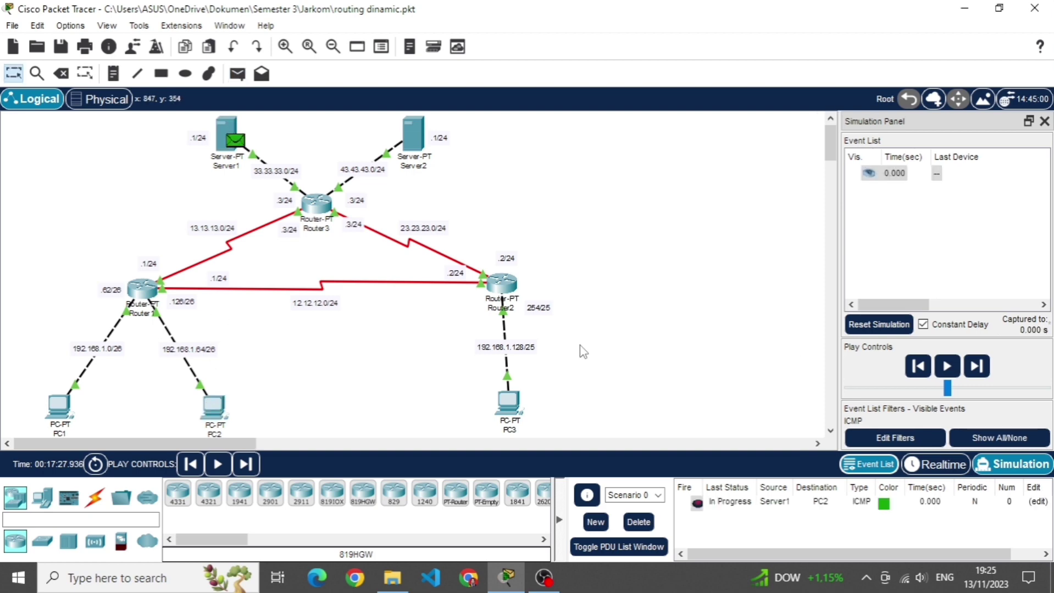
left_click(981, 372)
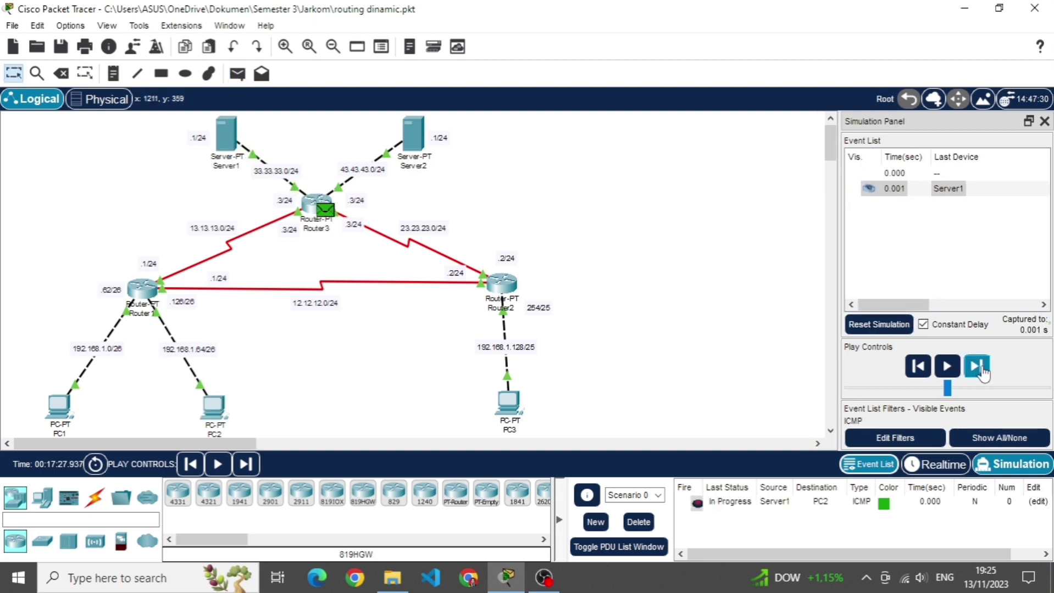
left_click(981, 372)
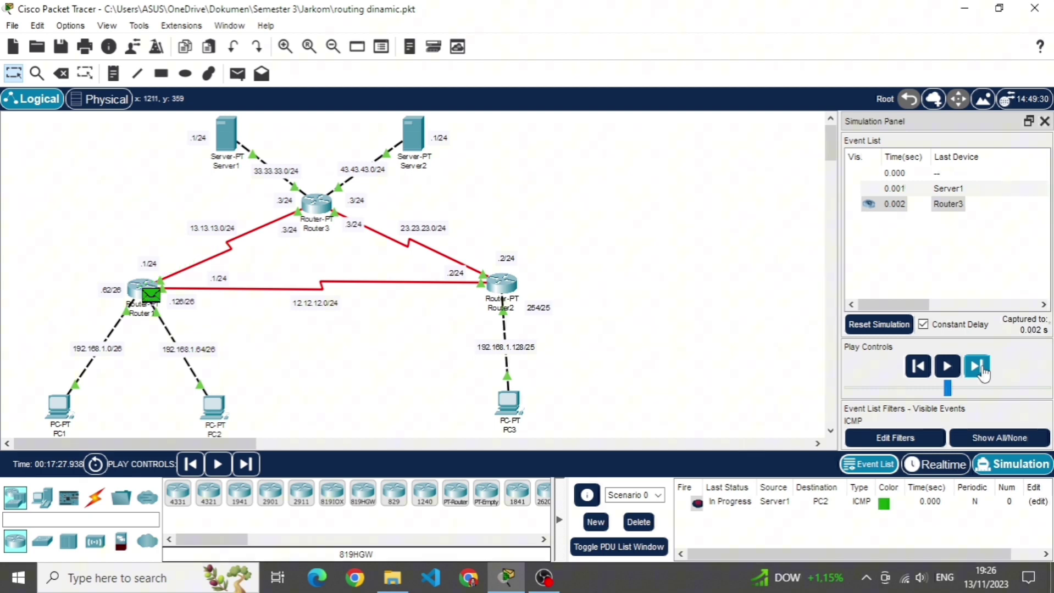
left_click(981, 373)
left_click(981, 373)
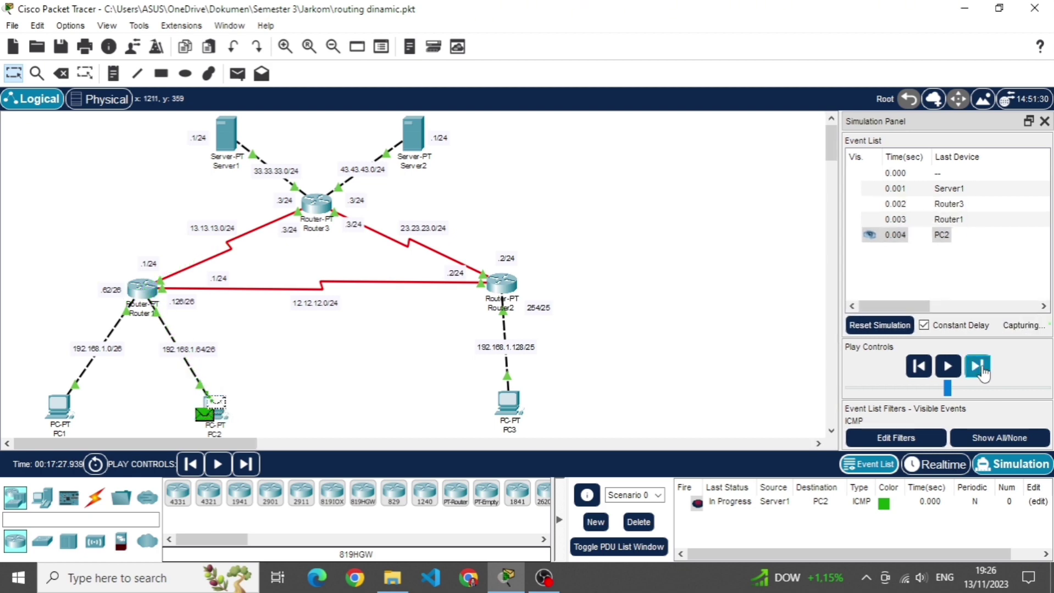
left_click(981, 373)
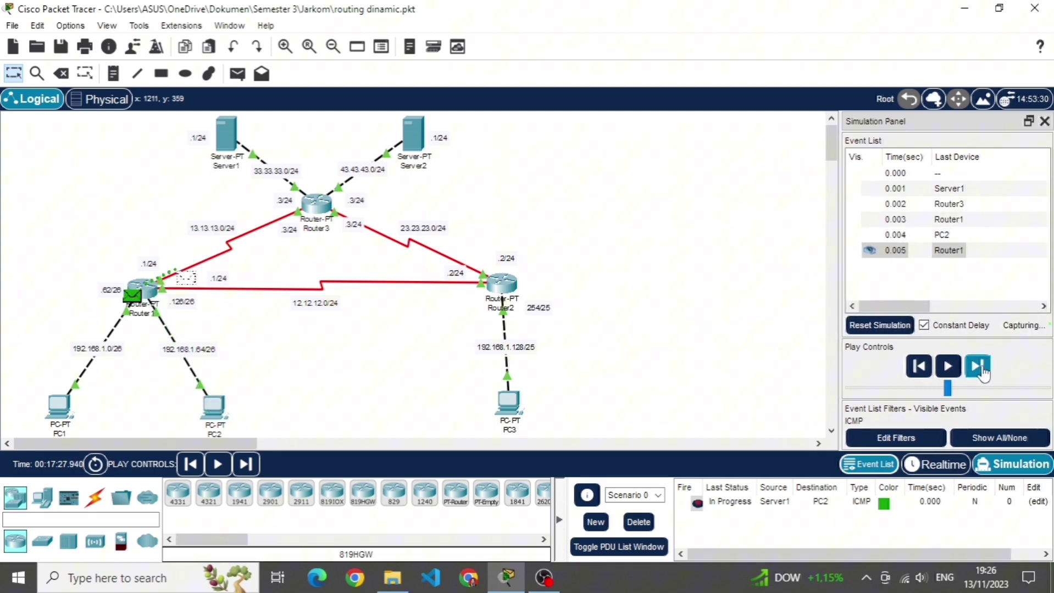
left_click(981, 372)
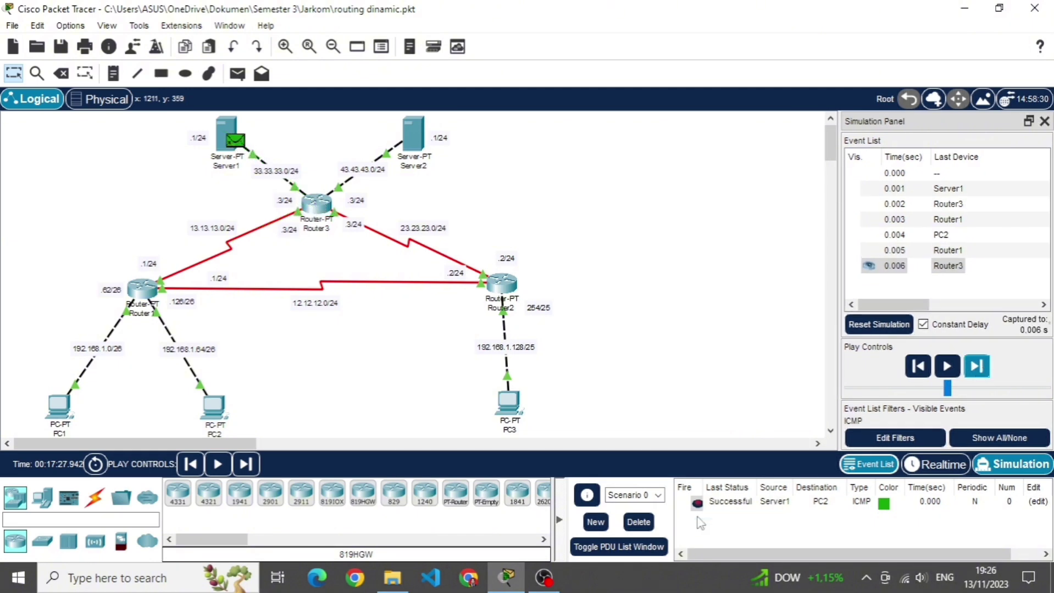
Delete the finished scenario and test a simple PDU from Server1 to PC3, stepping it forward until the reply returns to Server1
left_click(637, 522)
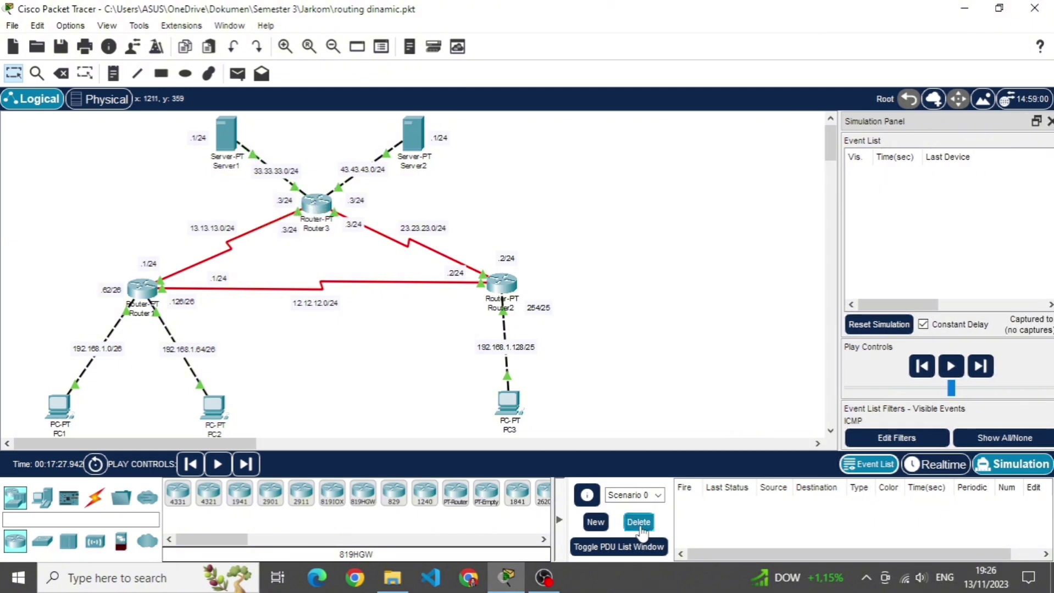
left_click(238, 139)
left_click(507, 401)
left_click(977, 367)
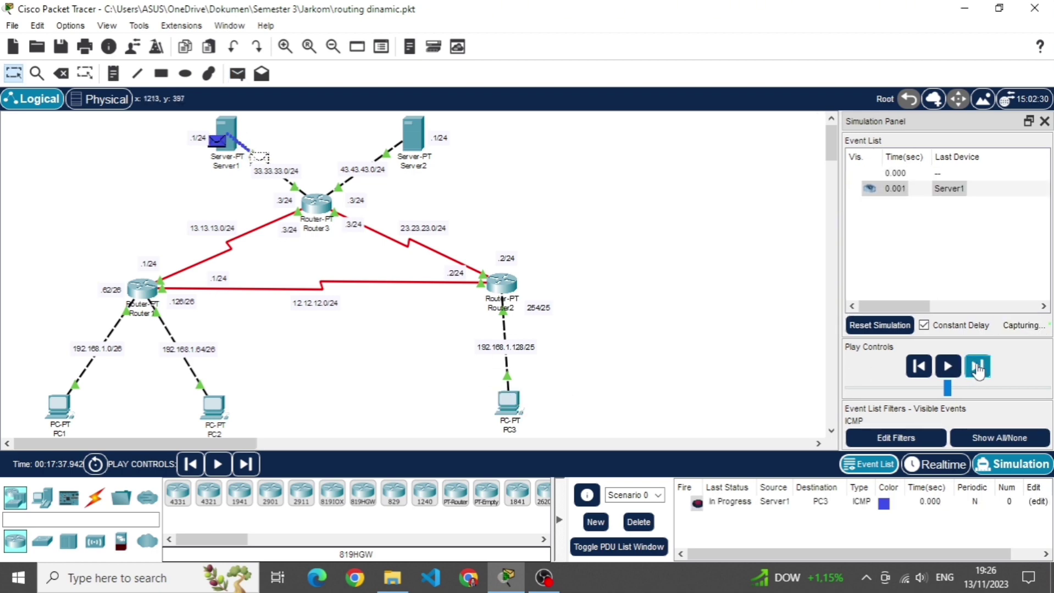
left_click(978, 372)
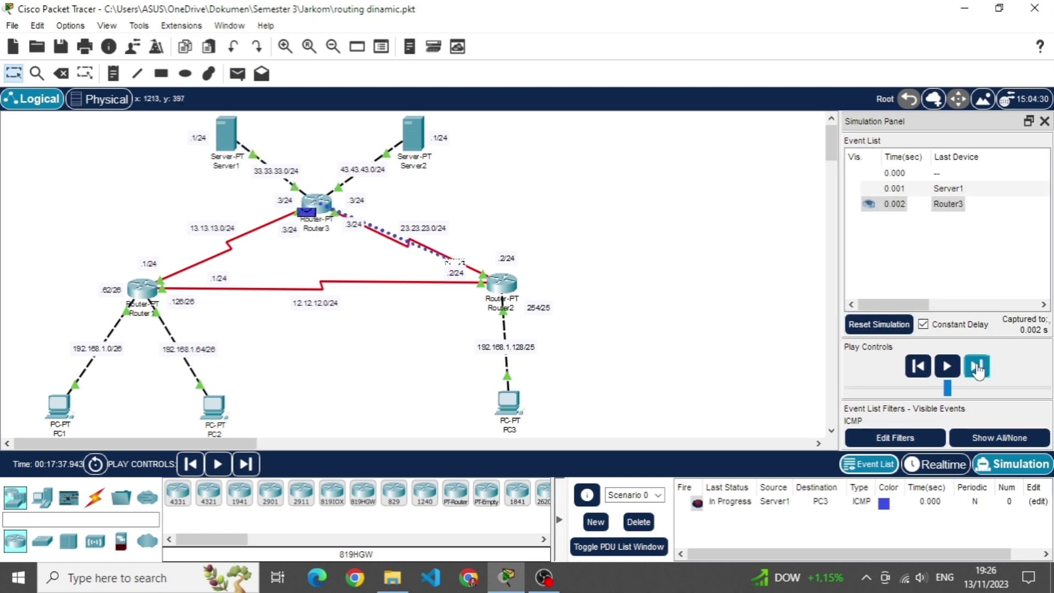
left_click(977, 368)
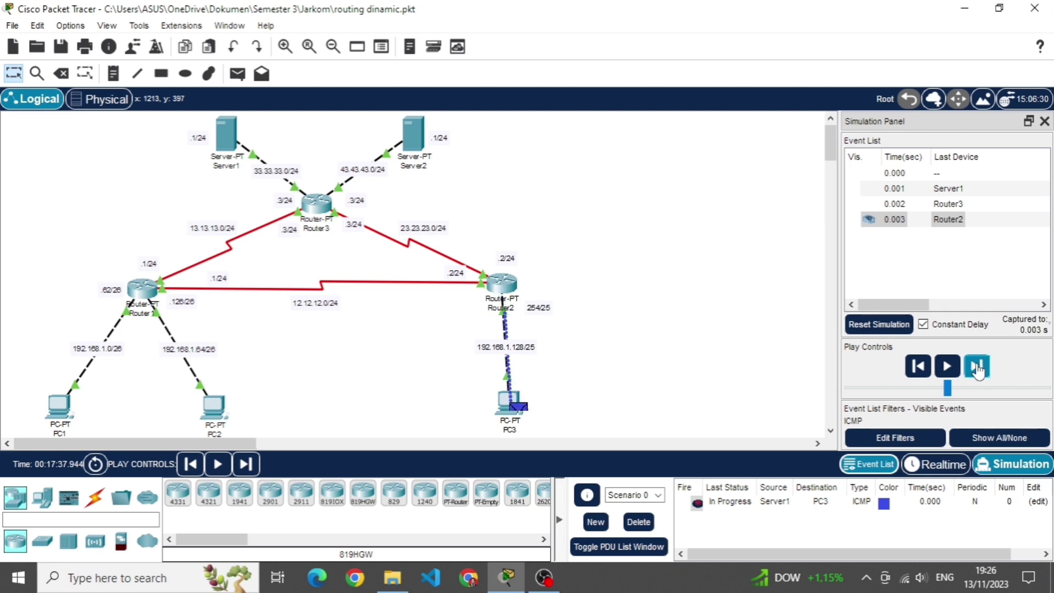
left_click(977, 368)
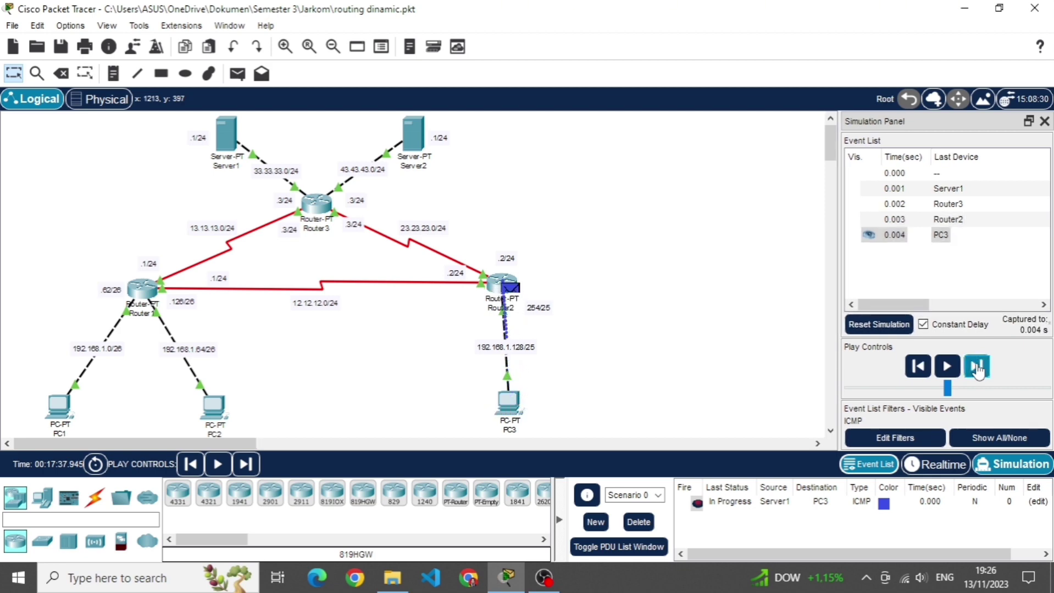
left_click(977, 368)
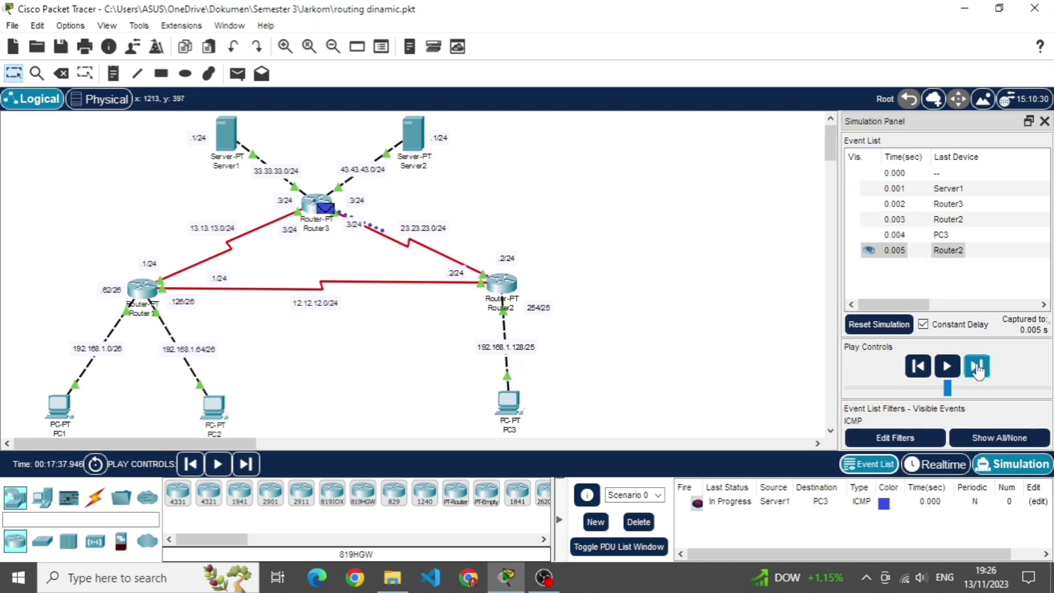
left_click(977, 368)
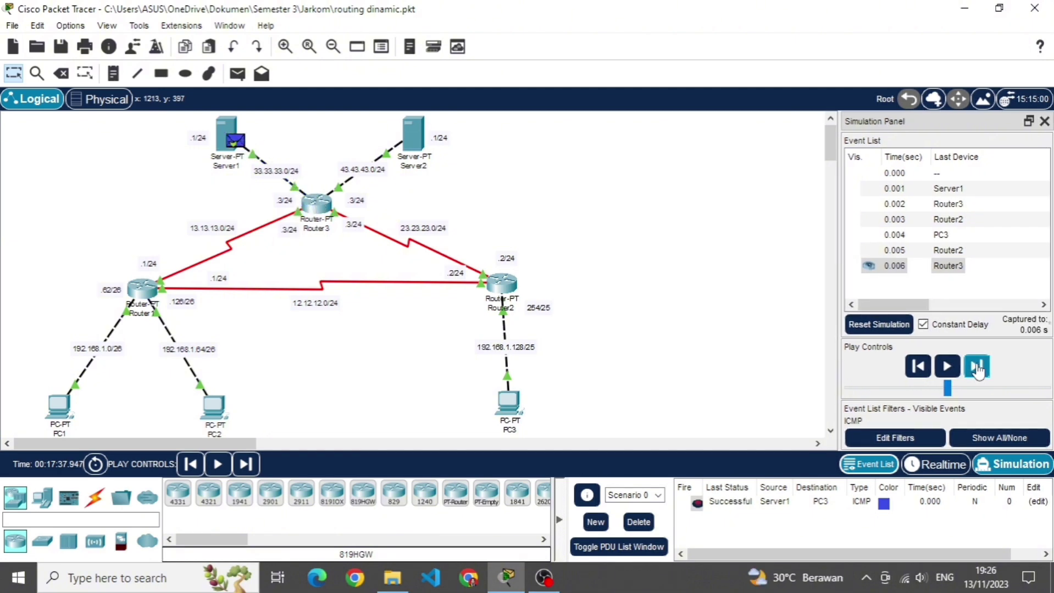
Delete the finished scenario and switch back to Realtime mode
left_click(638, 523)
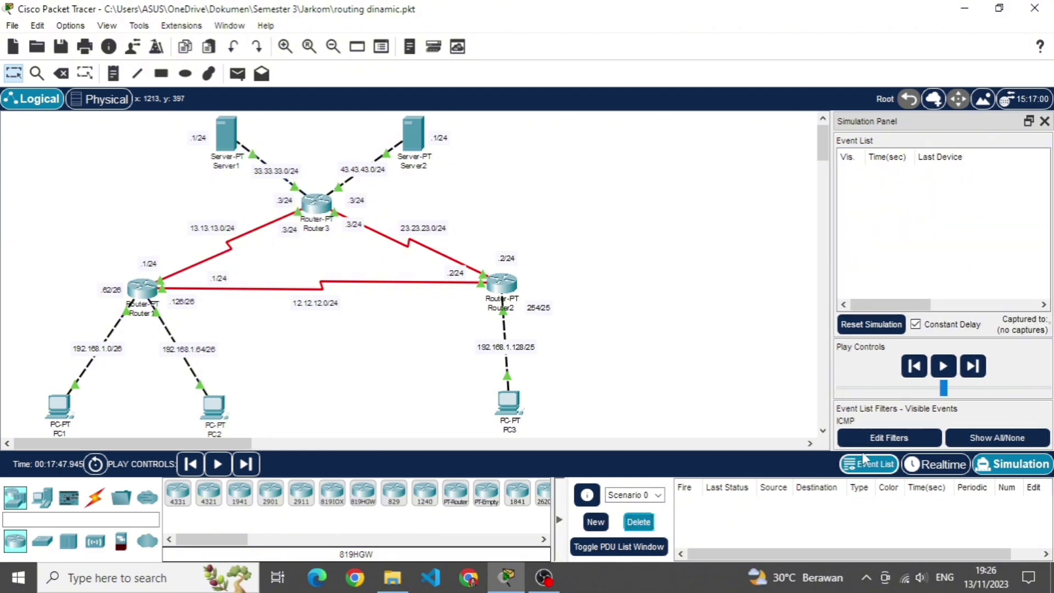
left_click(938, 464)
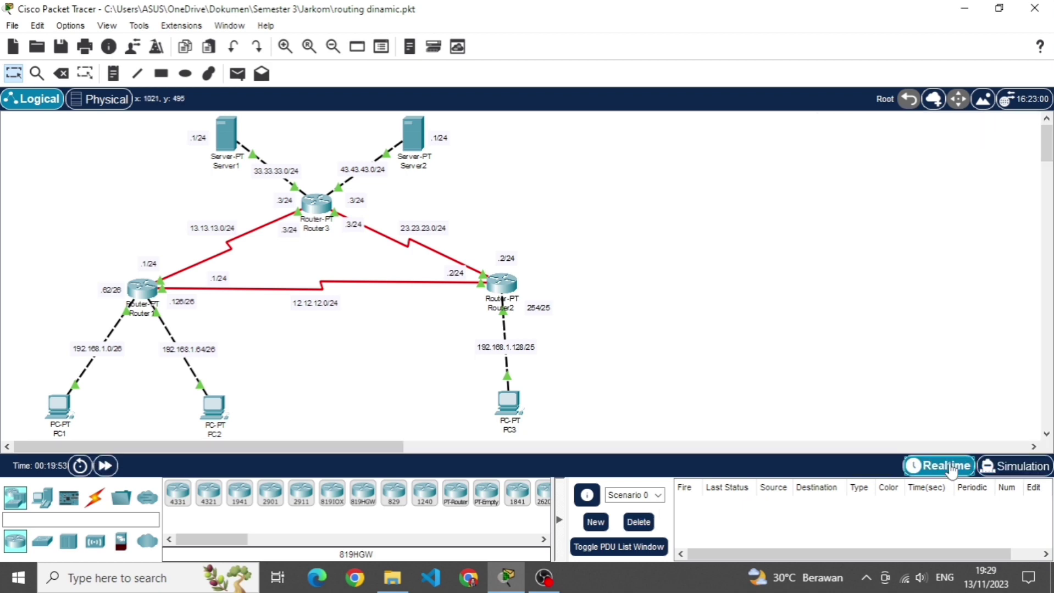
From PC1's command prompt, trace the routes to 192.168.1.65 and 192.168.1.253
left_click(59, 407)
left_click(649, 149)
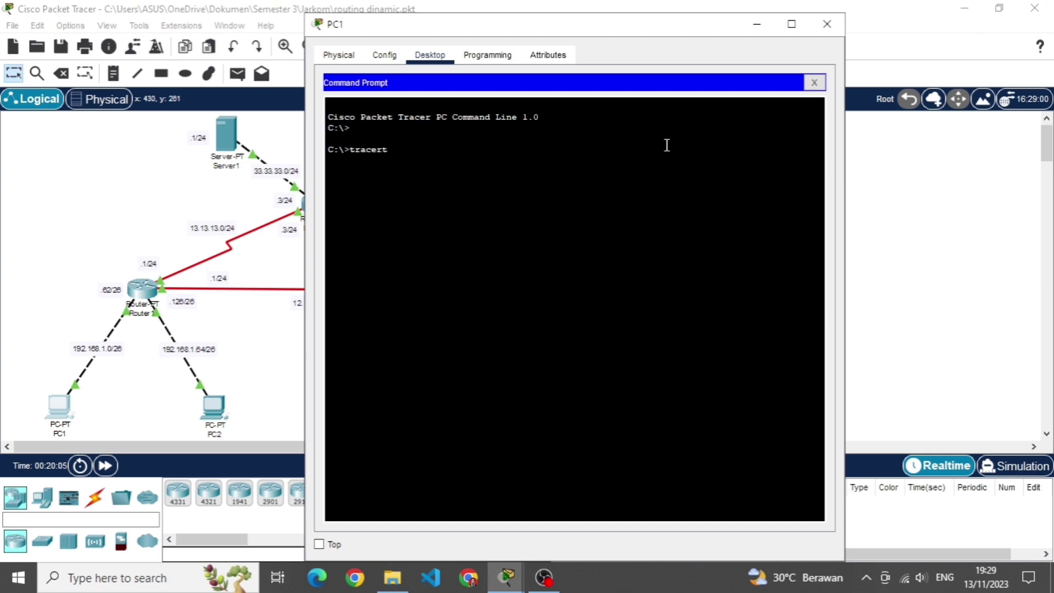
type("tracert 192.168.1.")
key("Return")
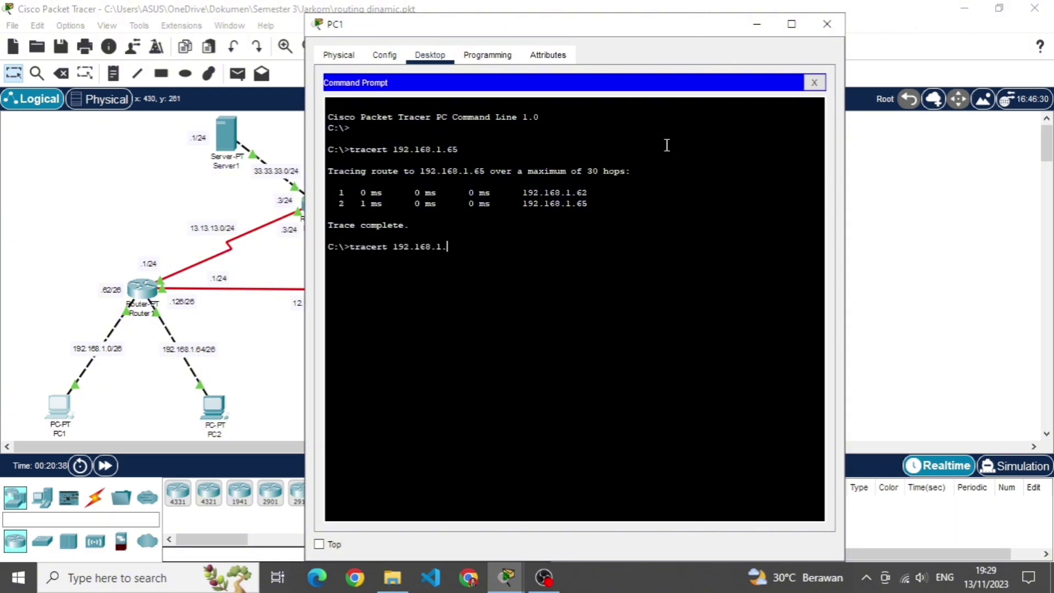
type("tracert 192.168.1.253")
key("Return")
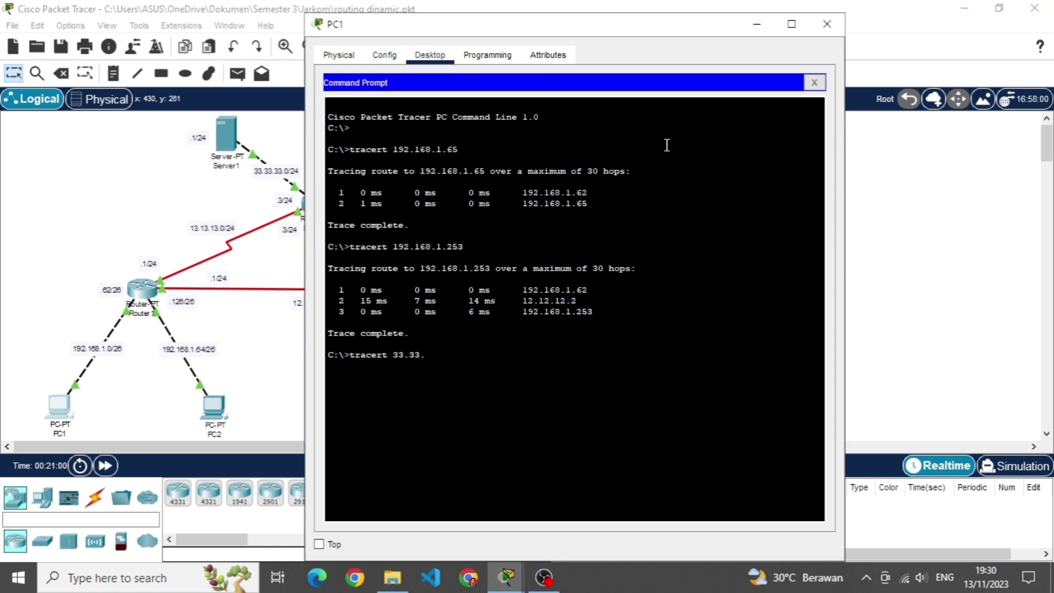
Trace the routes from PC1 to the servers at 33.33.33.1 and 43.43.43.1, closing PC1's window when finished
type("tracert 33.33.33.1")
key("Return")
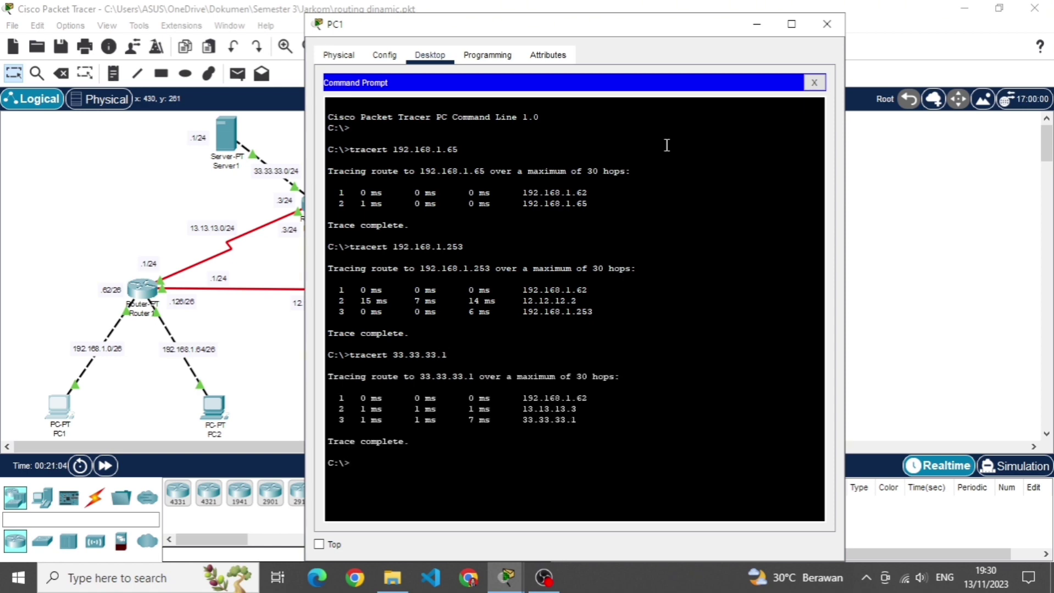
type("tracert 43.43.43.1")
key("Return")
left_click(825, 24)
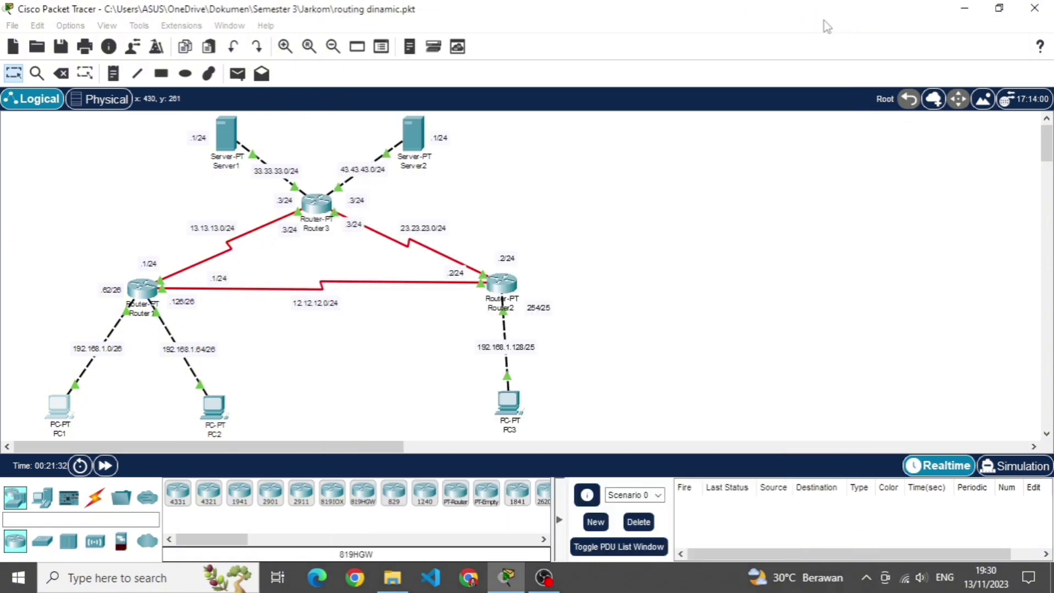
From PC3's command prompt, trace the routes to 192.168.1.1 and 192.168.1.65
left_click(509, 403)
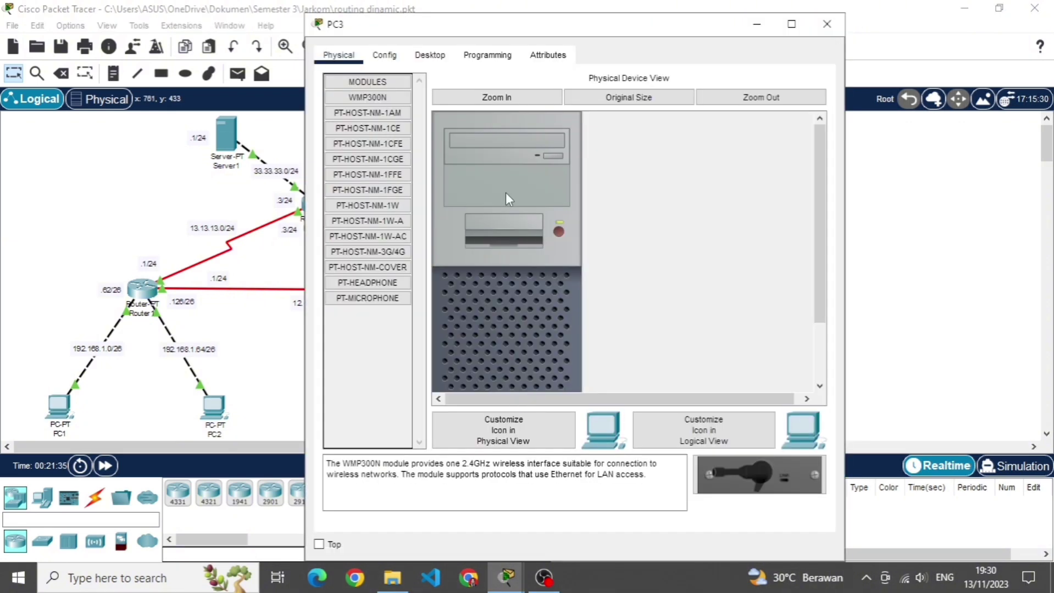
left_click(429, 55)
left_click(663, 138)
key("Return")
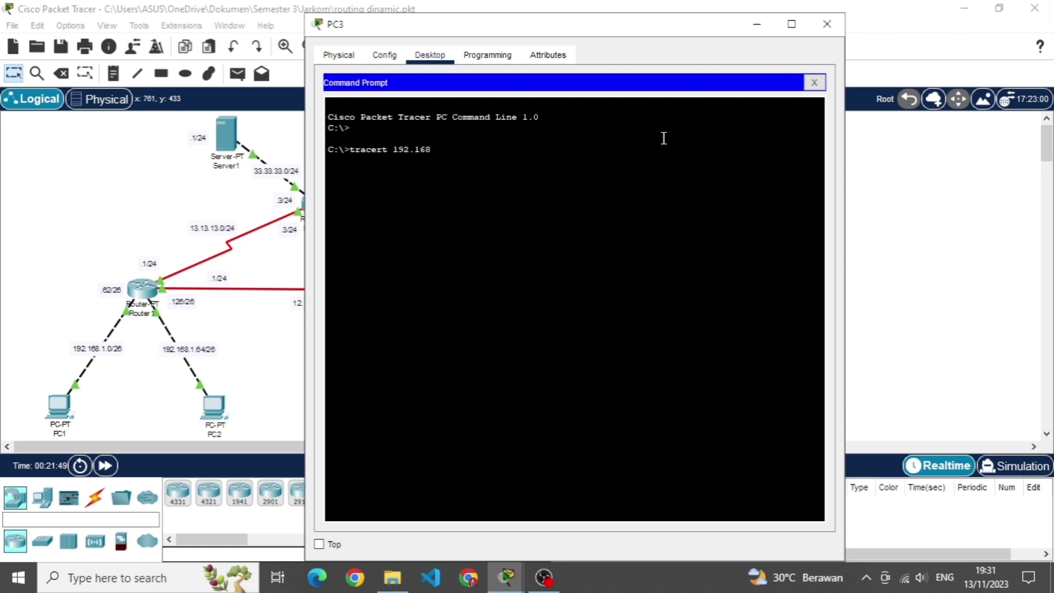
type(".1.1")
key("Return")
type("trac")
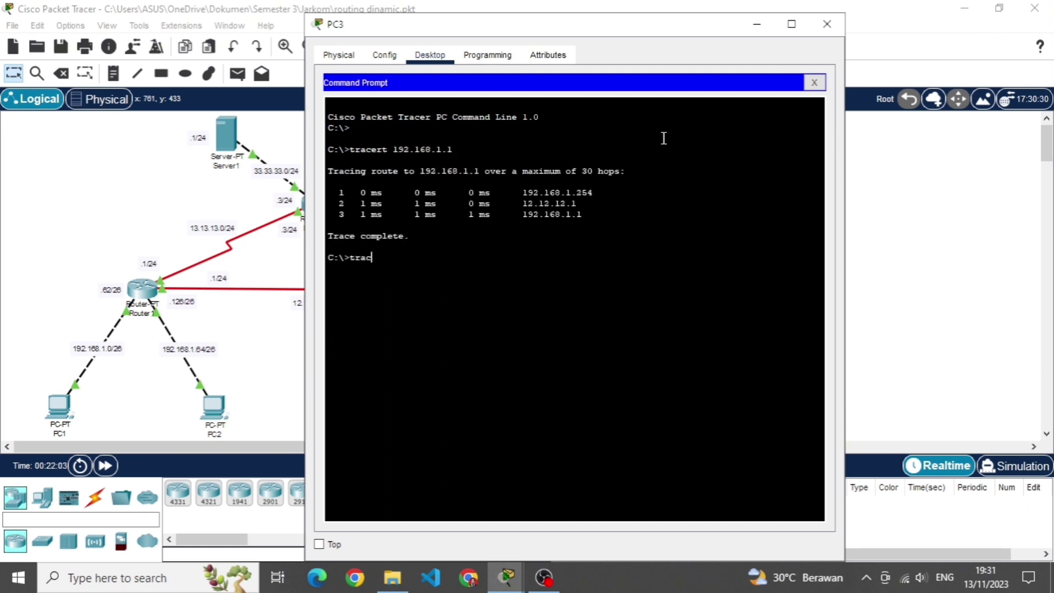
type("ert 192.168.1.65")
key("Return")
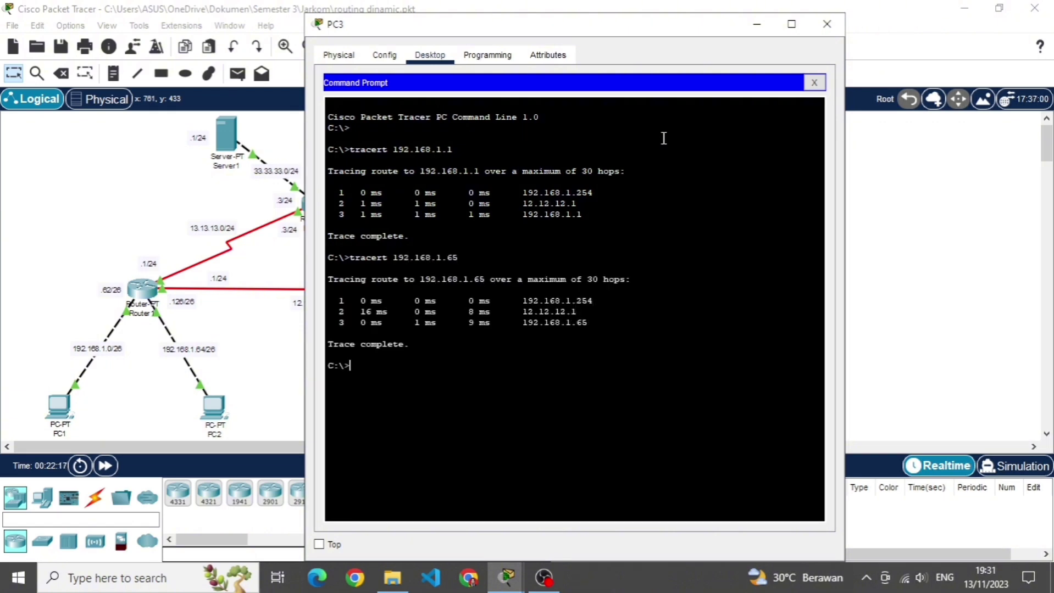
Trace the routes from PC3 to the servers at 33.33.33.1 and 43.43.43.1, closing PC3's window when finished
type("tracert 33.33.33.1")
key("Return")
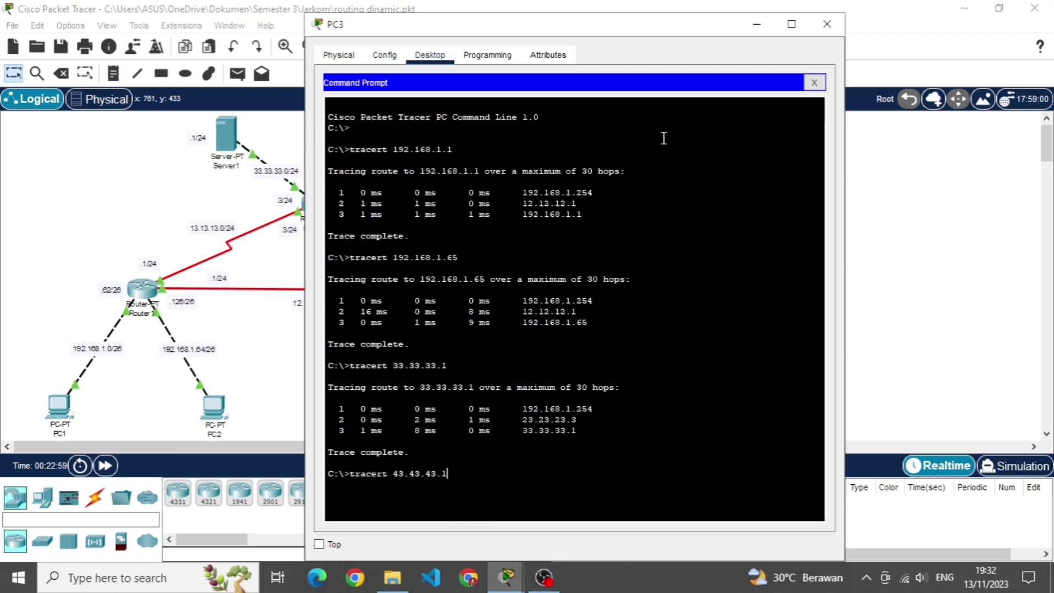
type("tracert 43.43.43.1")
key("Return")
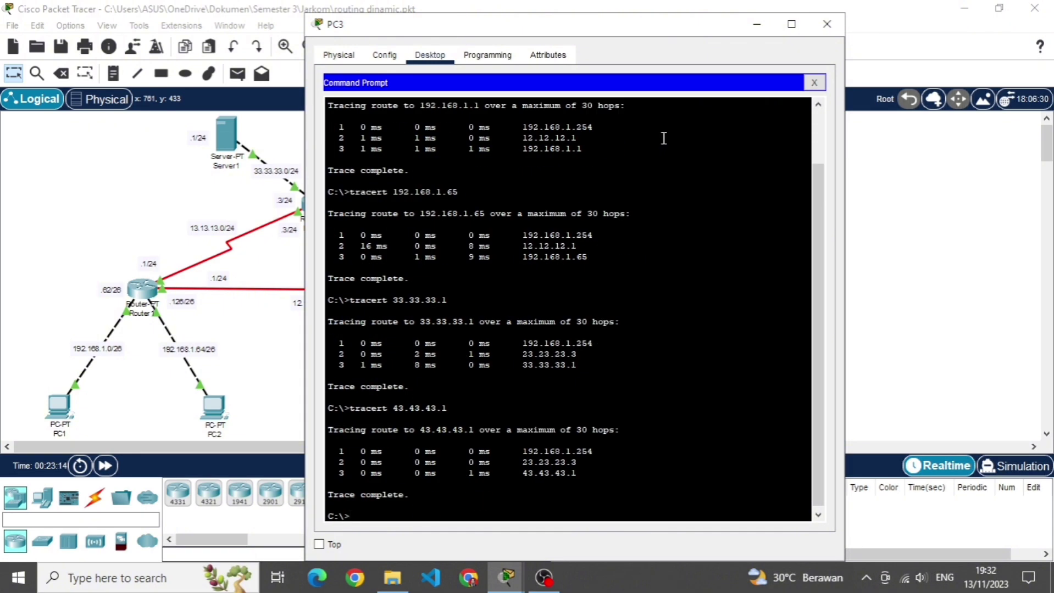
left_click(826, 24)
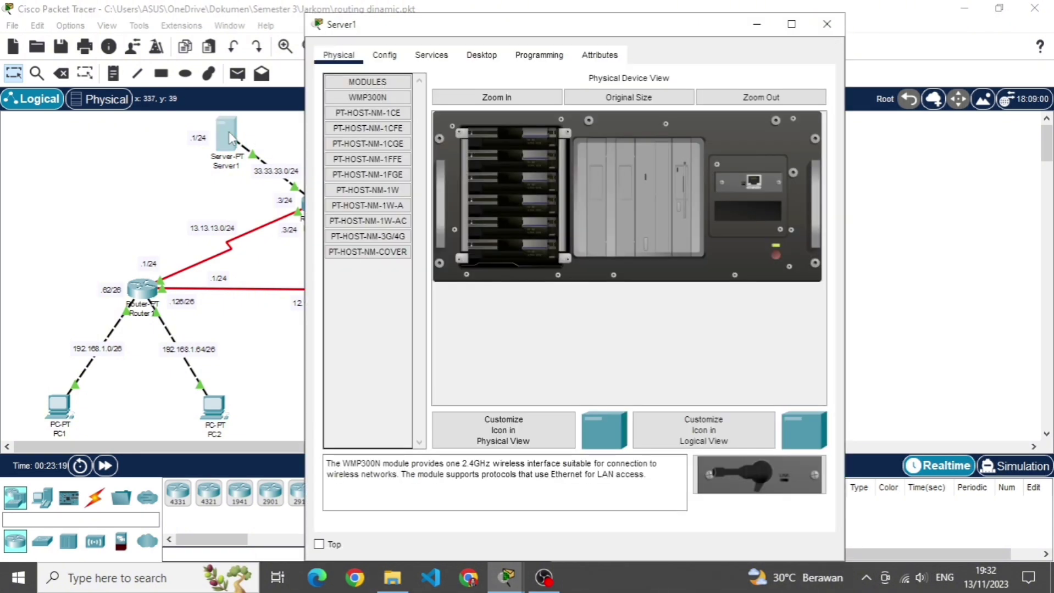
From Server1's command prompt, trace the routes to 43.43.43.1 and 192.168.1.1
left_click(481, 55)
left_click(598, 107)
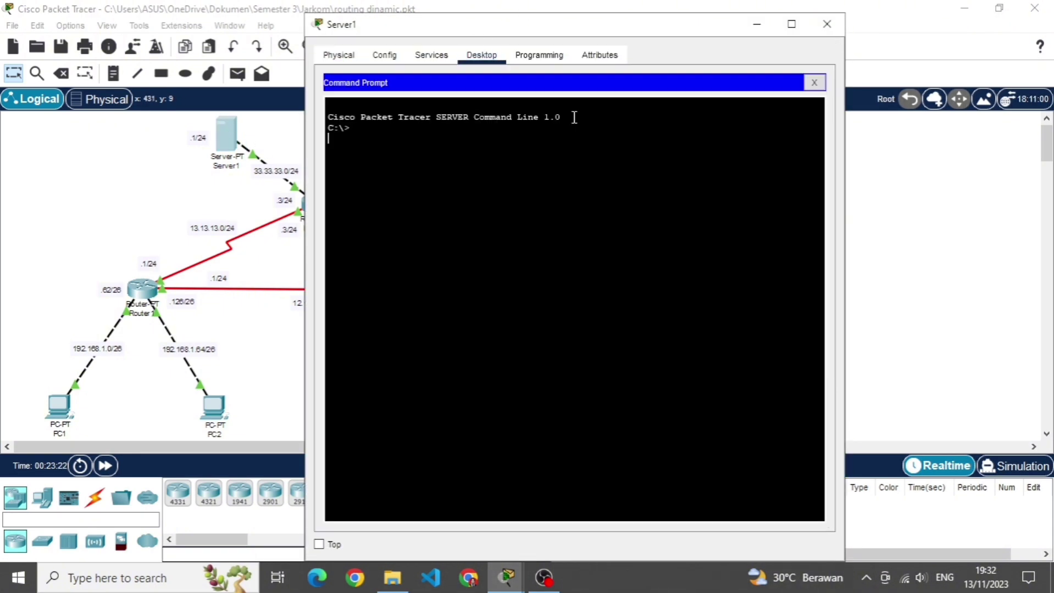
key("Return")
type("tracer")
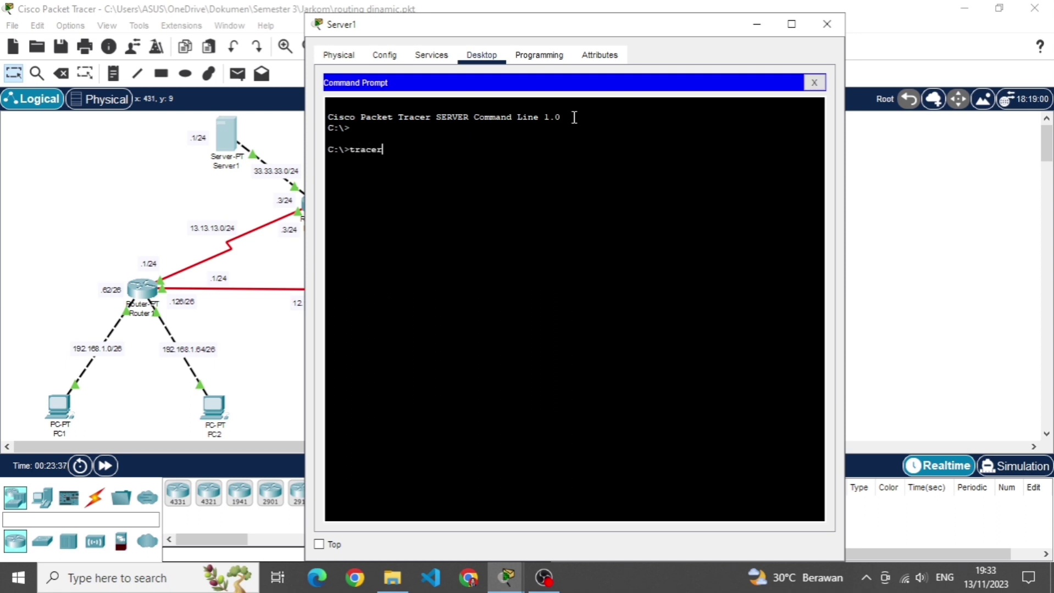
type("t 43.43.43.1")
key("Return")
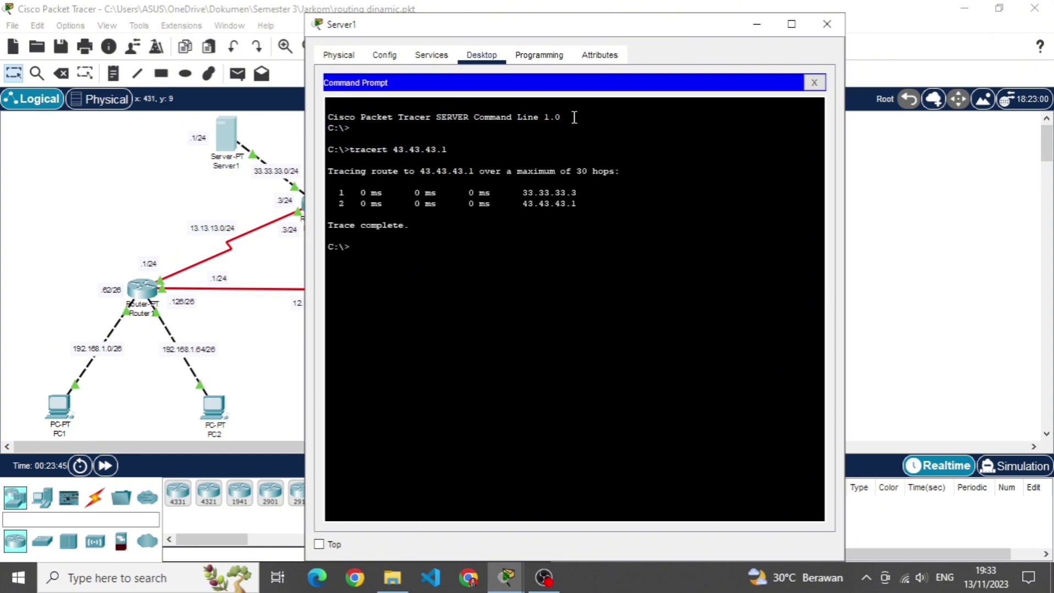
type("tracert 192.168.1.1")
key("Return")
Trace the routes from Server1 to 192.168.1.65 and 192.168.1.253, closing Server1's window when finished
type("tr")
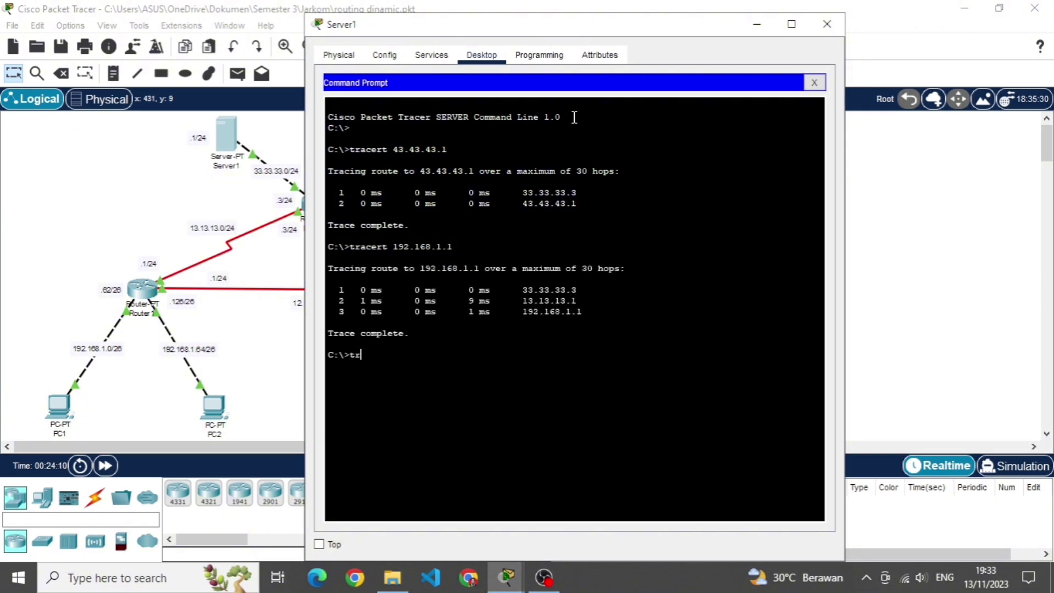
type("acert 192.168.1.65")
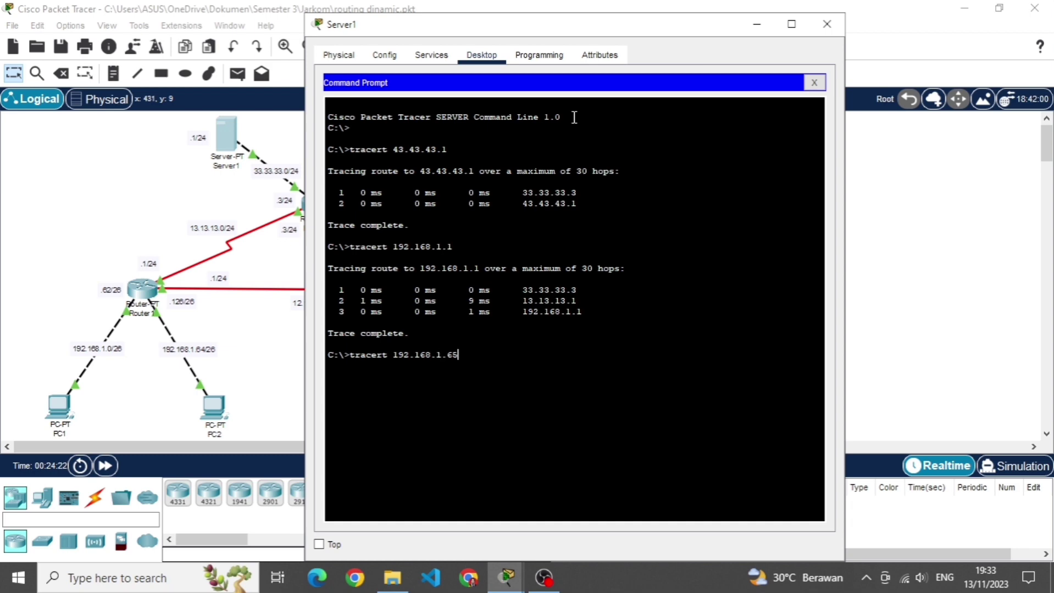
key("Return")
type("tra")
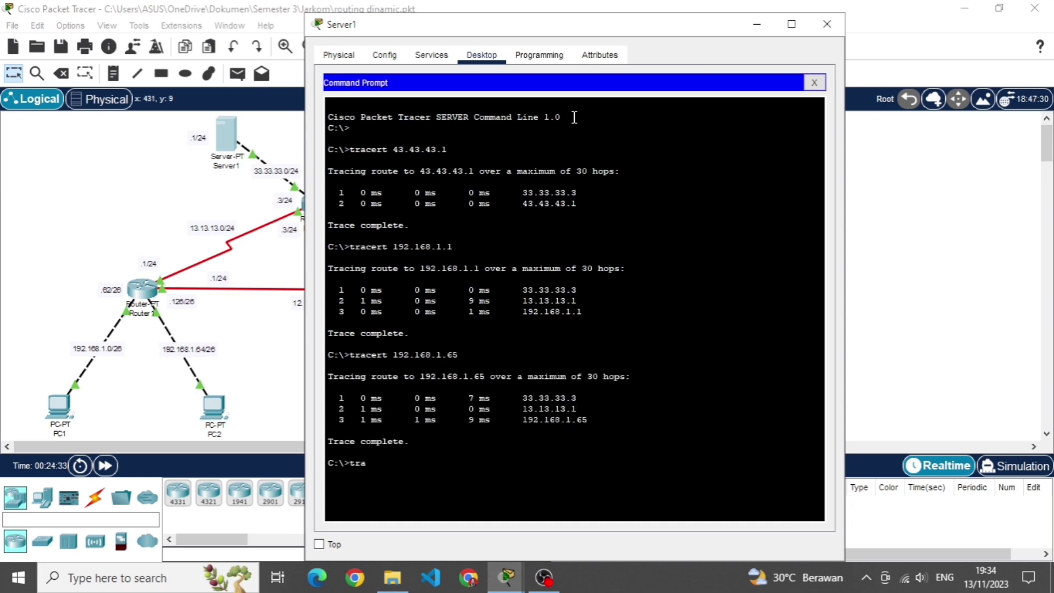
type("cert 192.168.1.253")
key("Return")
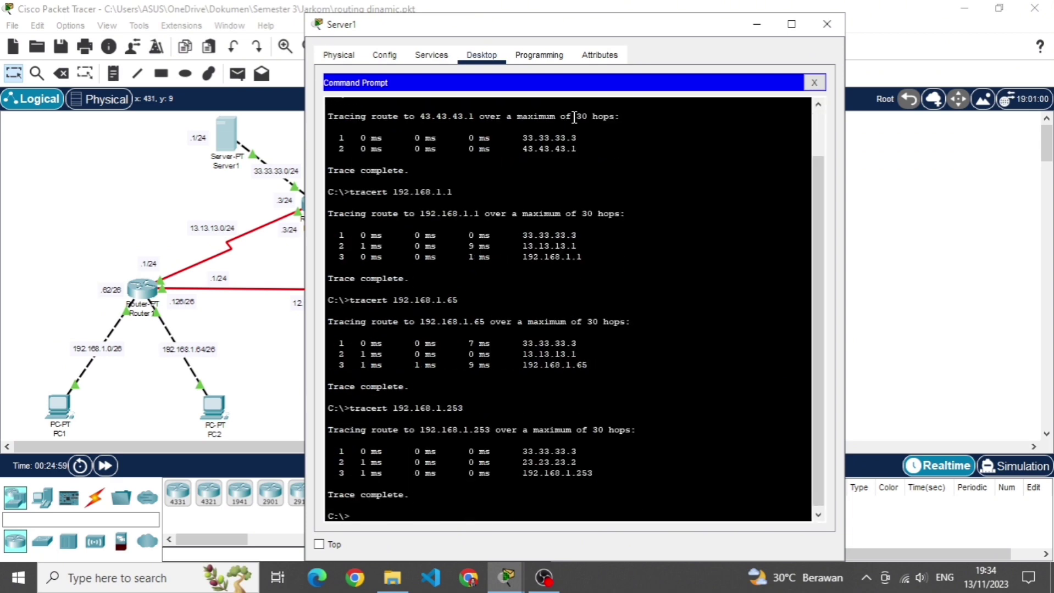
left_click(826, 24)
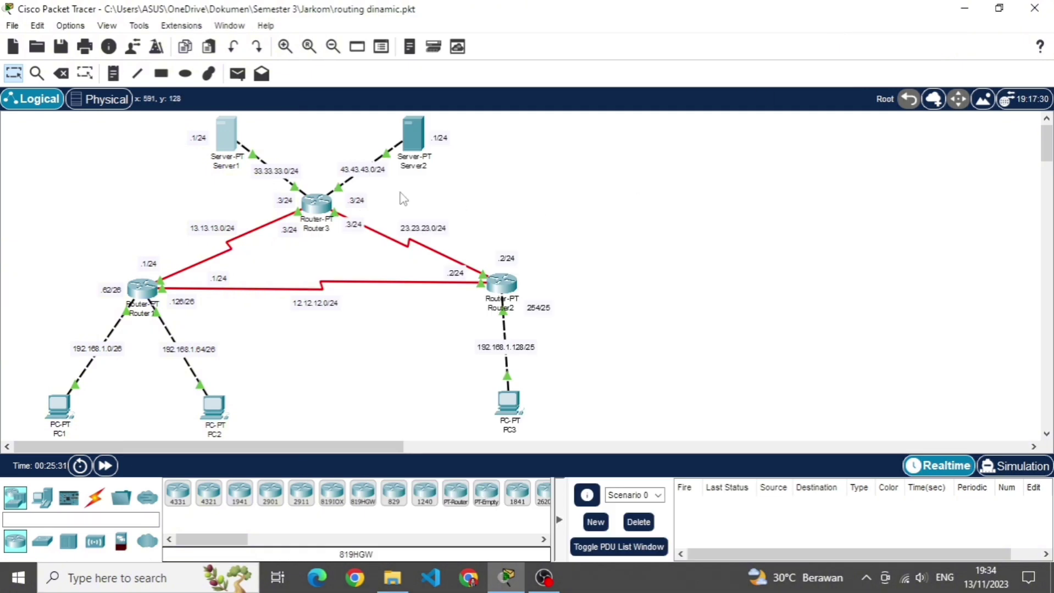
Turn off Router3's Serial2/0 port to bring down its link to Router1
left_click(307, 213)
left_click(345, 59)
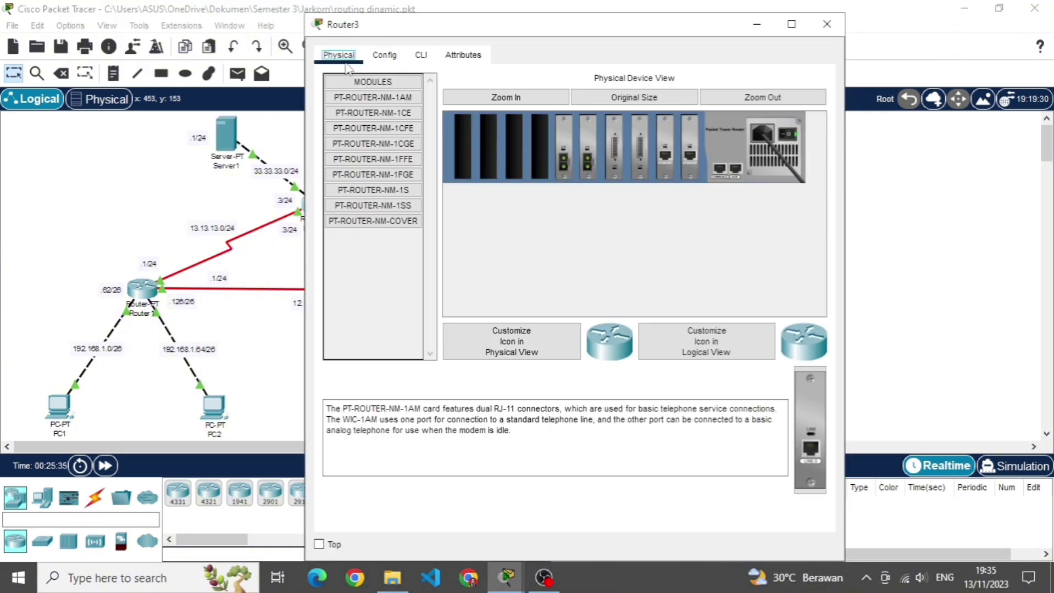
left_click(375, 61)
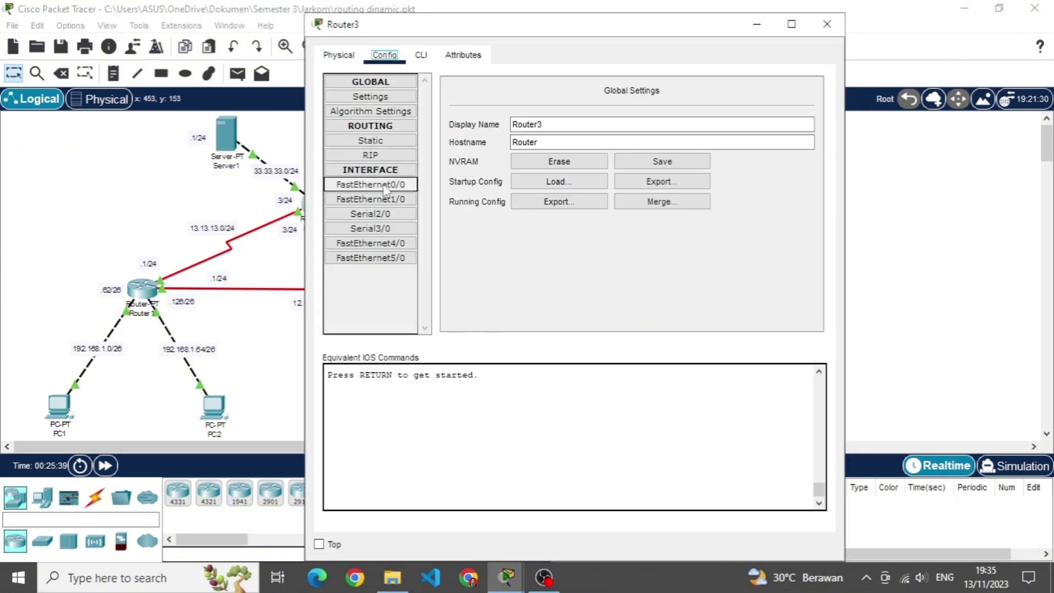
left_click(370, 214)
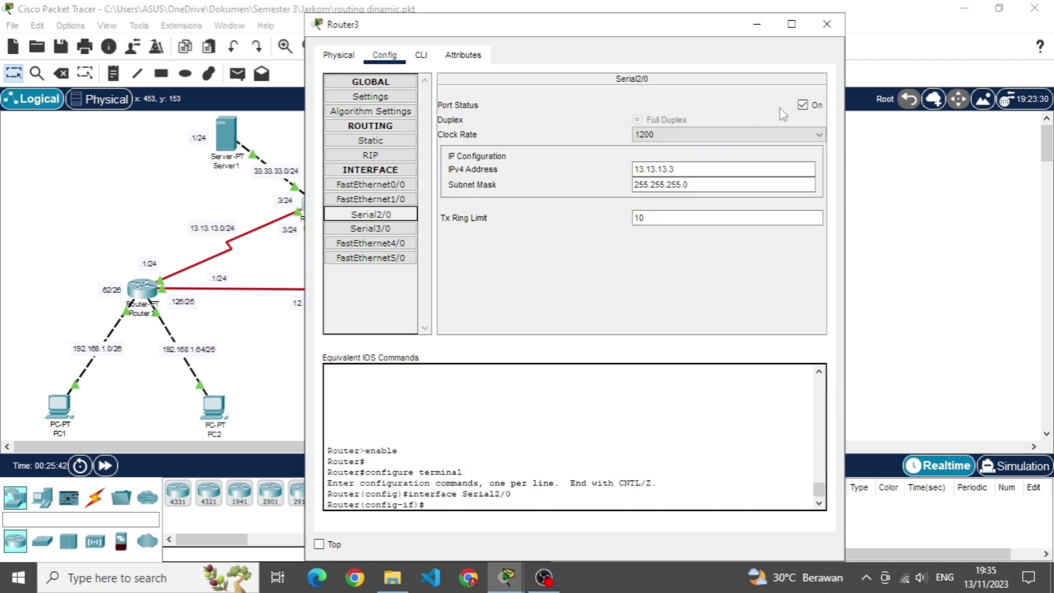
left_click(802, 105)
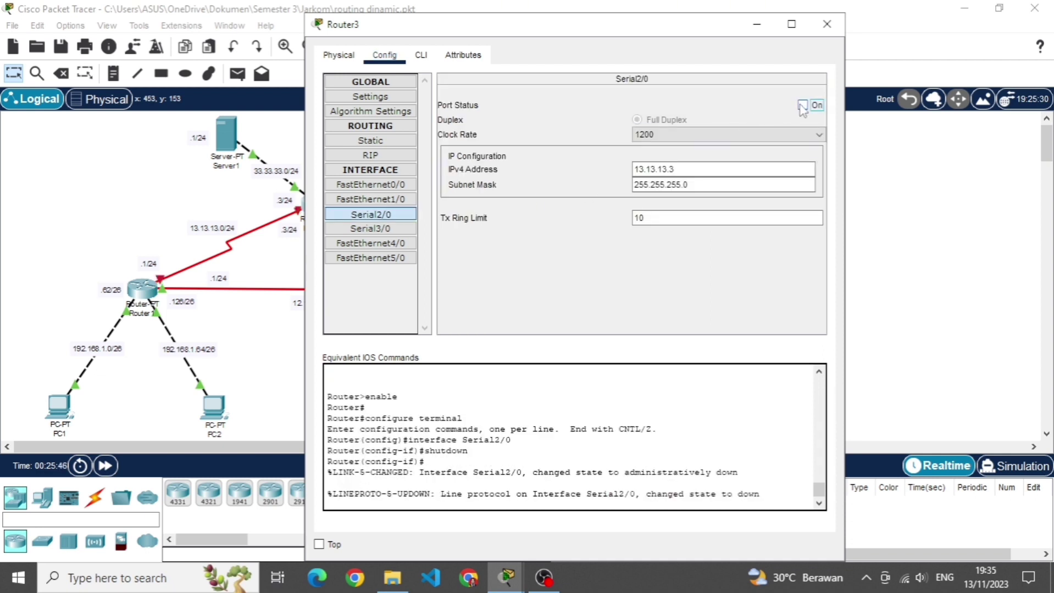
left_click(826, 25)
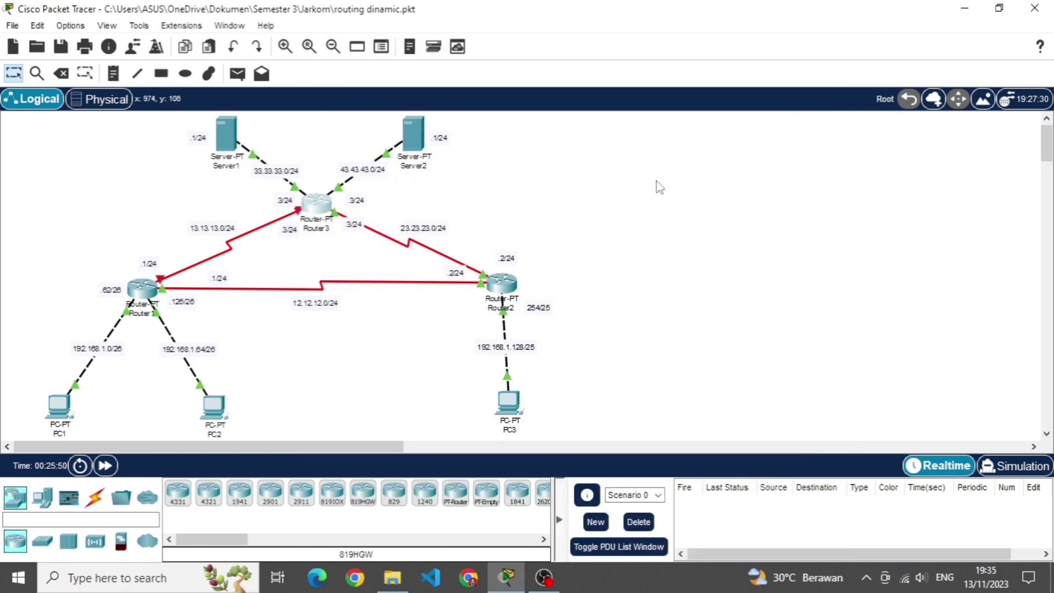
Switch to Simulation mode and add a simple PDU from PC1 to Server1
left_click(1015, 466)
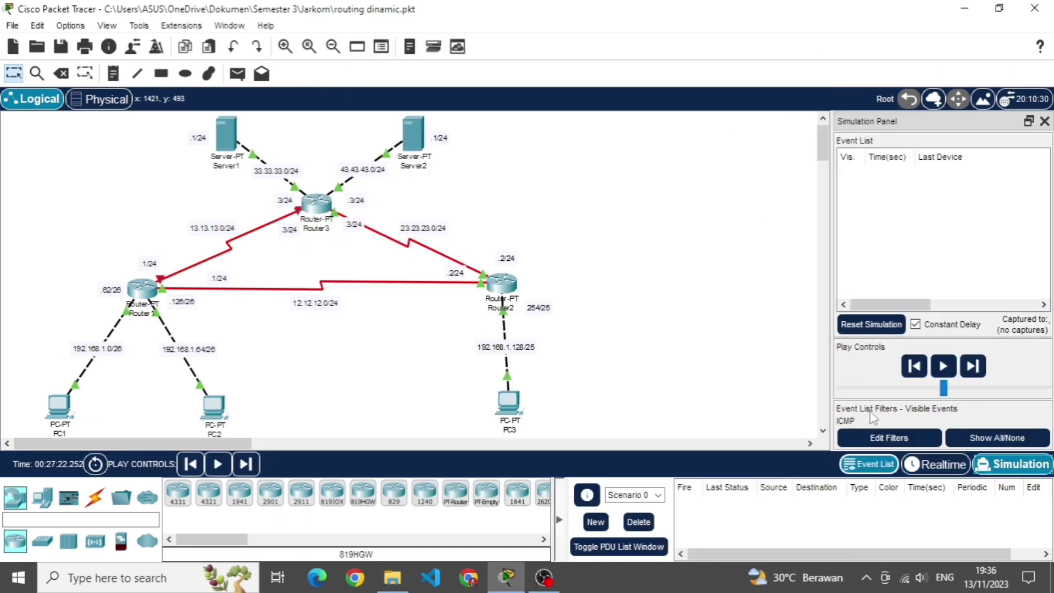
left_click(236, 74)
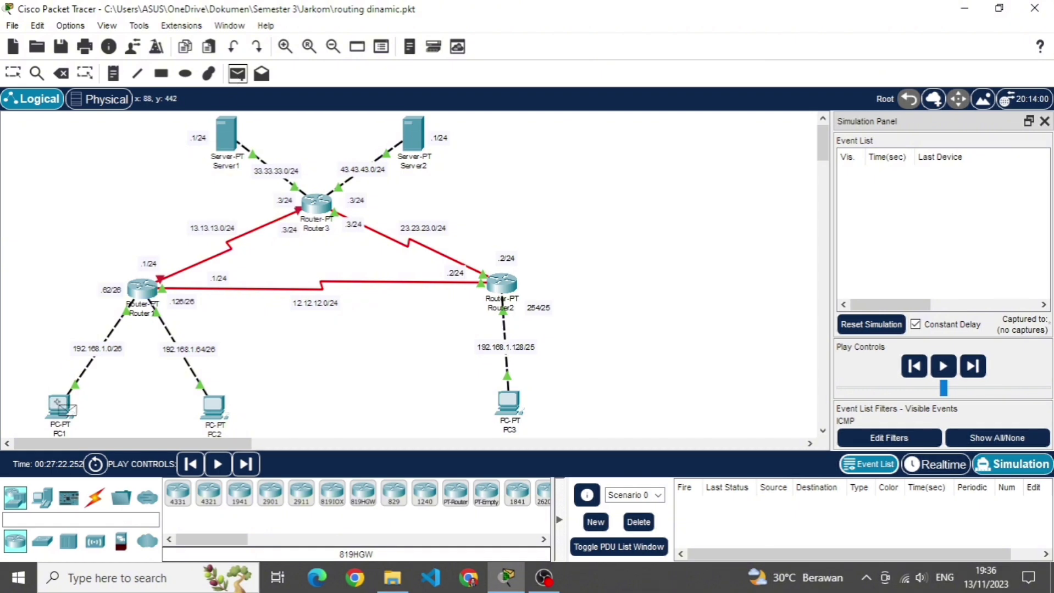
left_click(59, 406)
left_click(237, 136)
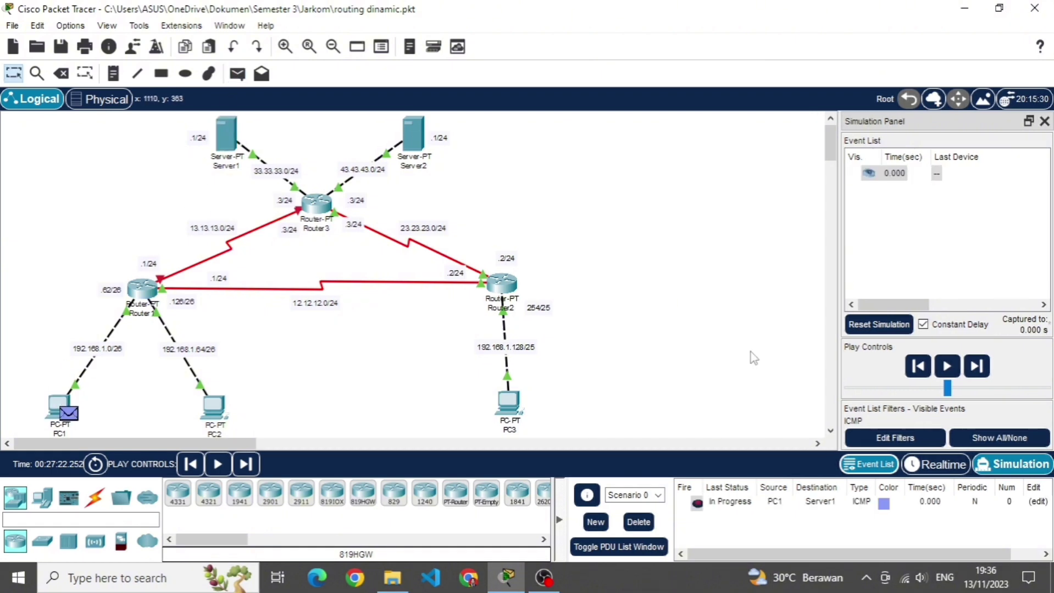
Advance the PC1-to-Server1 packet hop by hop through its full round trip back to PC1, and delete the scenario
left_click(977, 367)
left_click(981, 372)
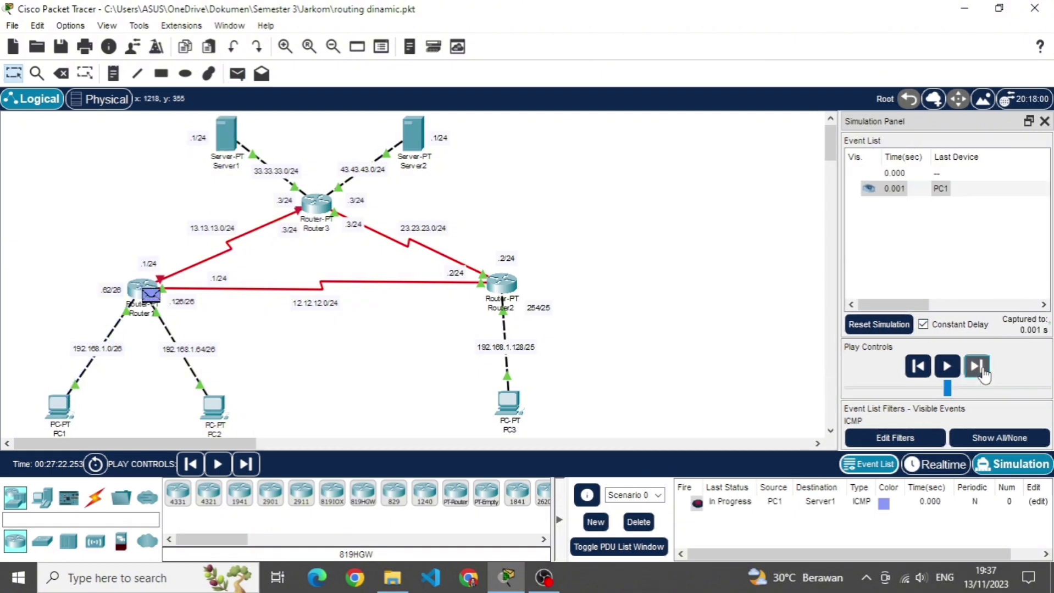
left_click(976, 367)
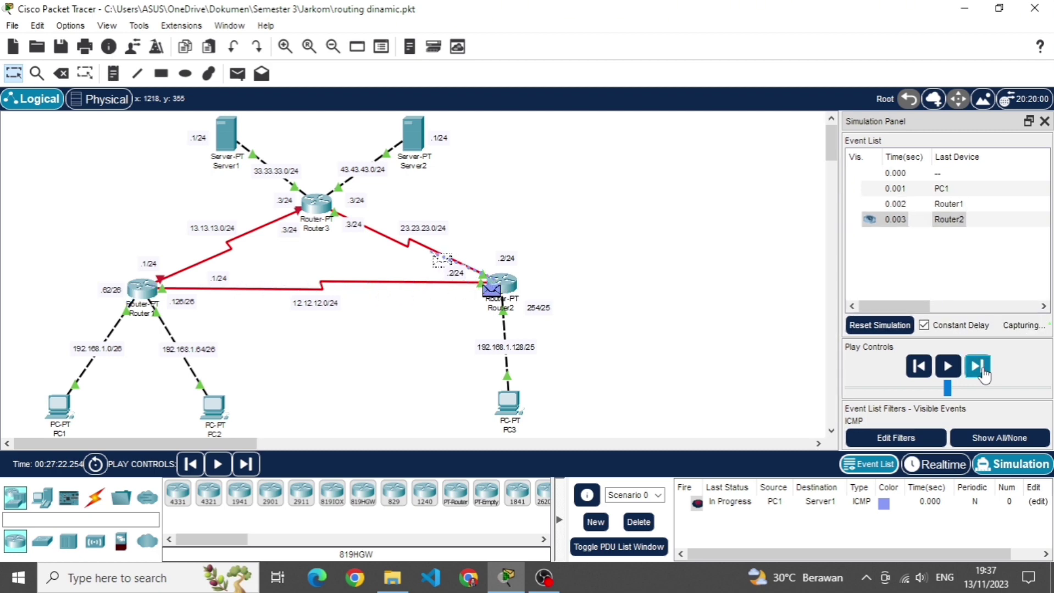
left_click(982, 372)
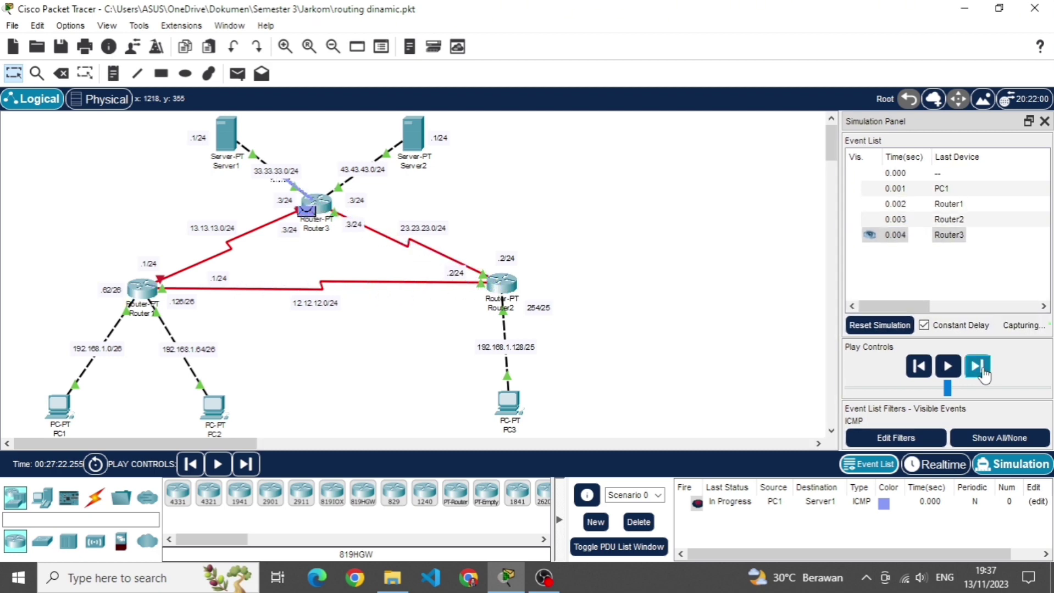
left_click(982, 372)
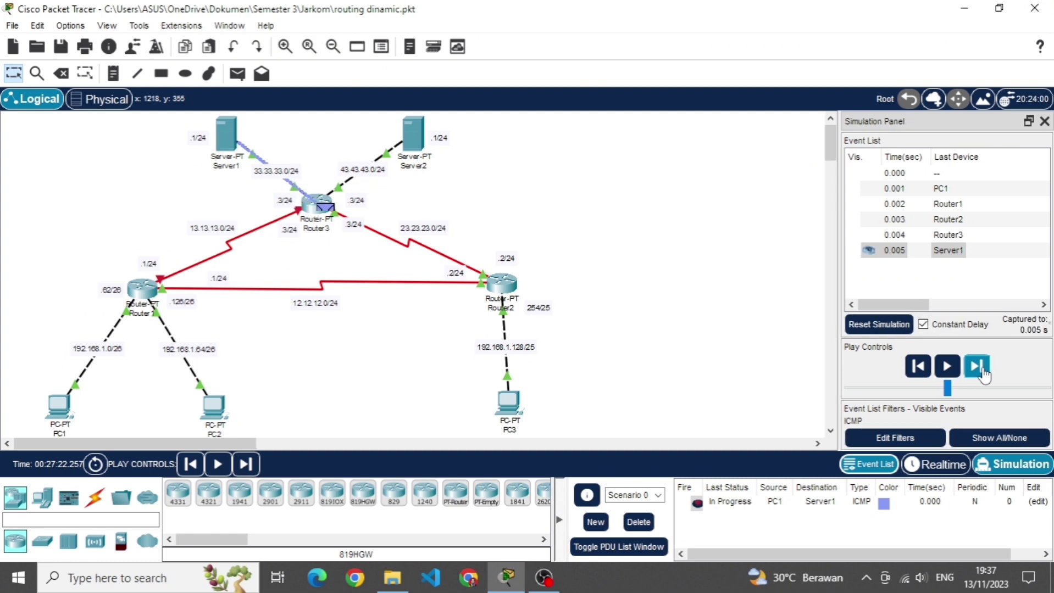
left_click(982, 373)
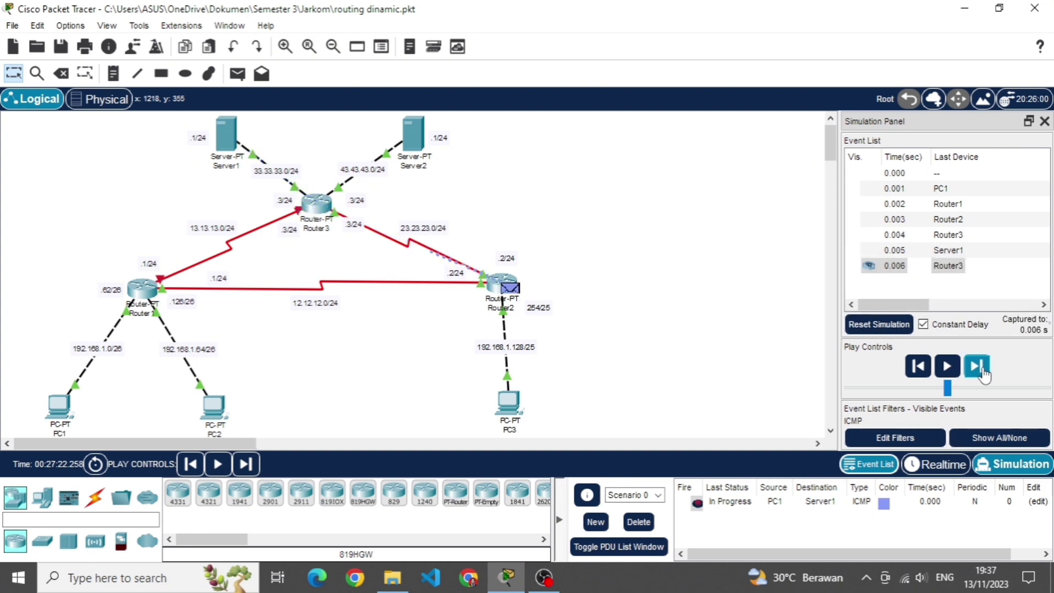
left_click(982, 374)
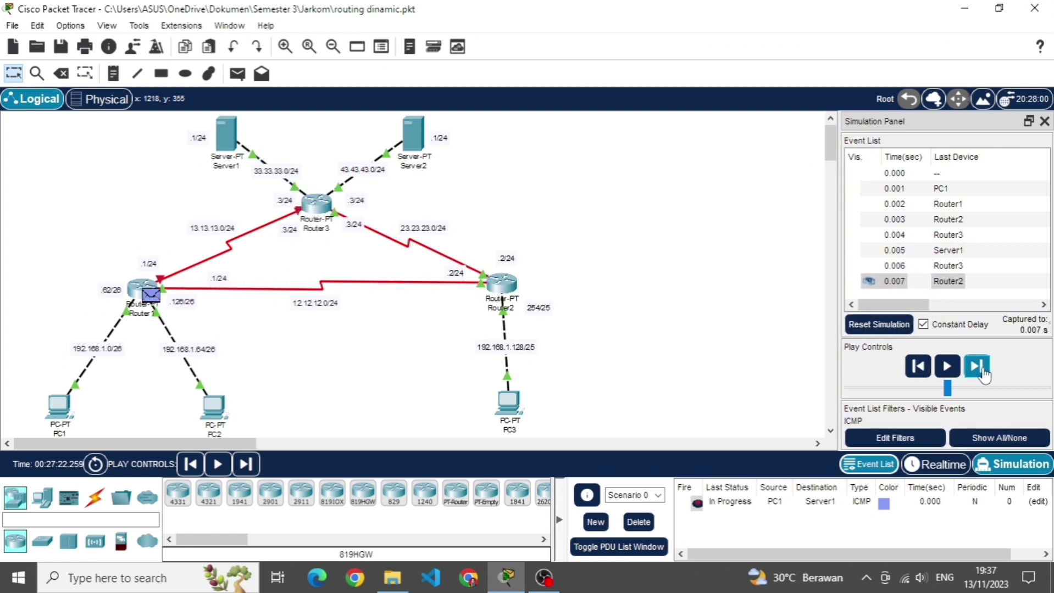
left_click(983, 374)
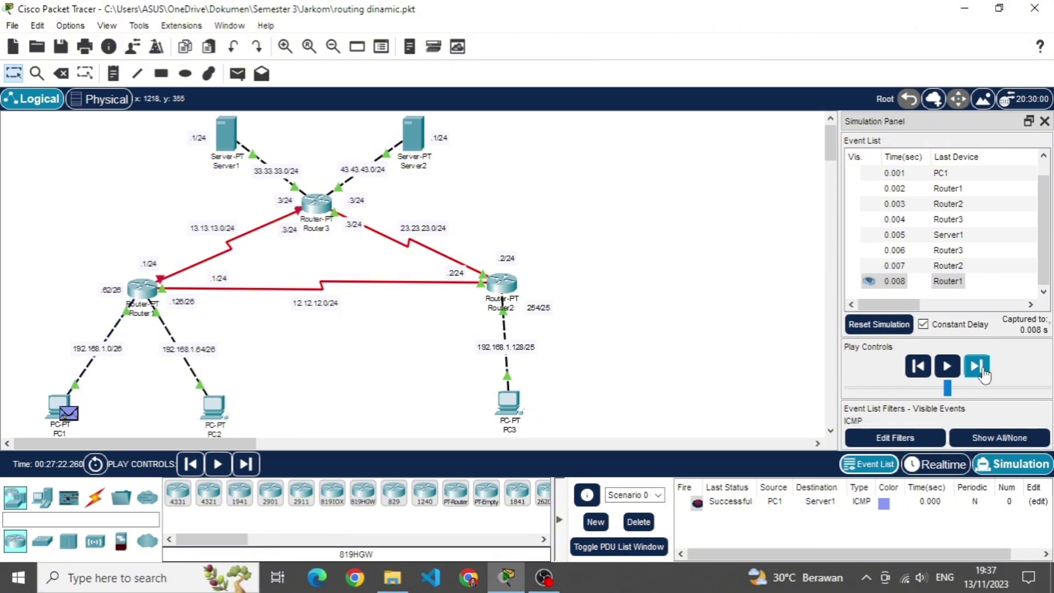
left_click(638, 522)
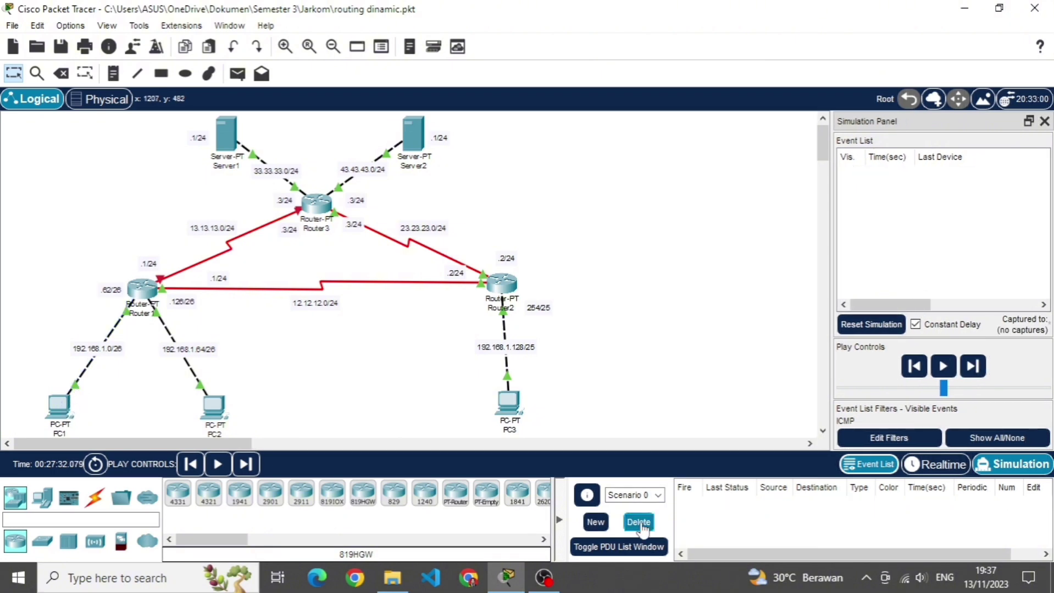
Add a simple PDU from PC1 to Server2
left_click(241, 77)
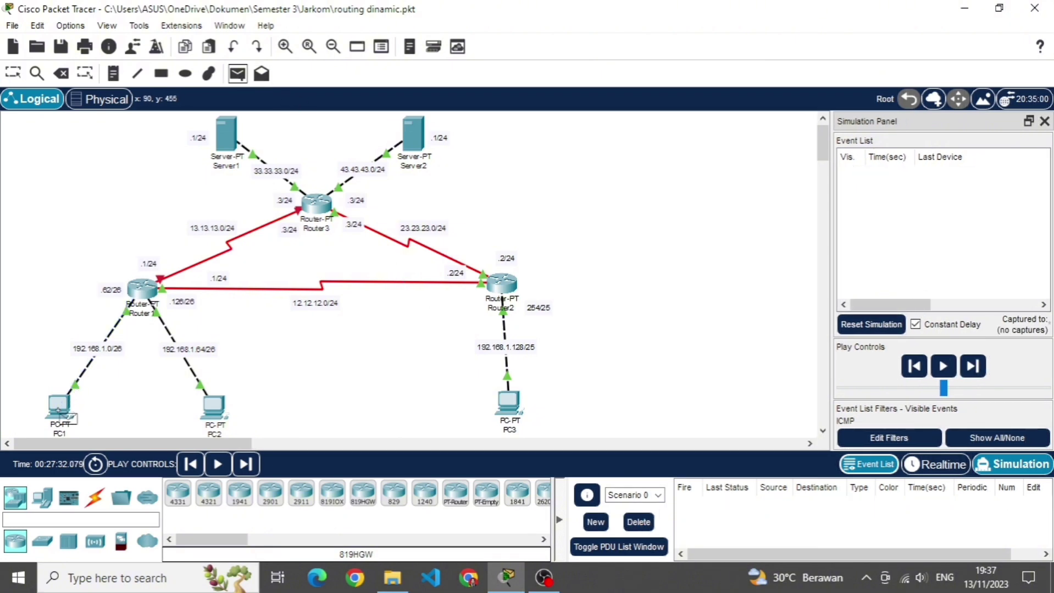
left_click(59, 407)
left_click(412, 145)
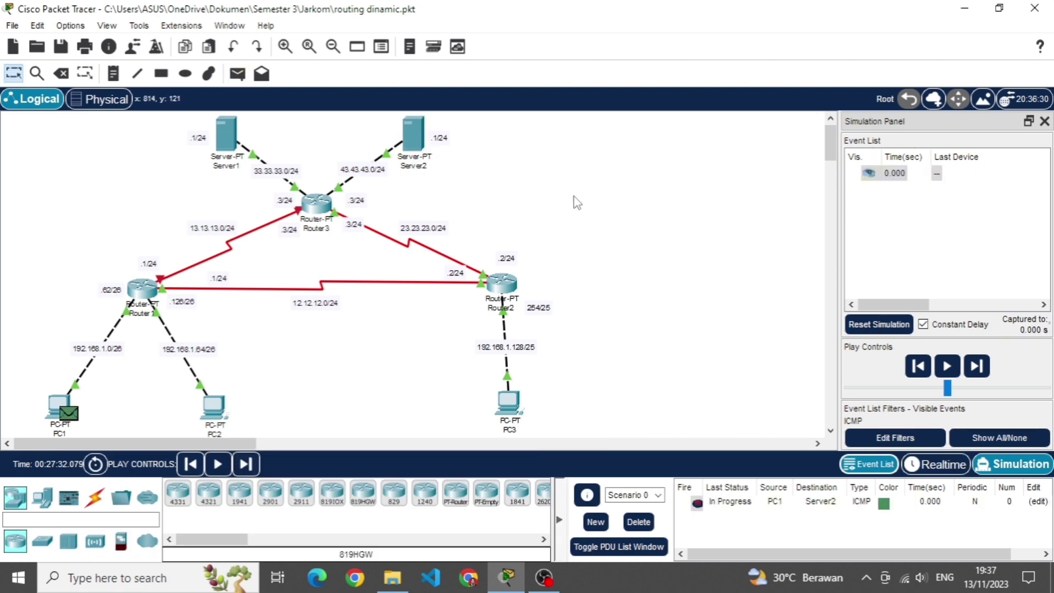
Advance the PC1-to-Server2 packet hop by hop until it returns to PC1, closing with the scenario deleted and Realtime mode restored
left_click(977, 367)
left_click(976, 367)
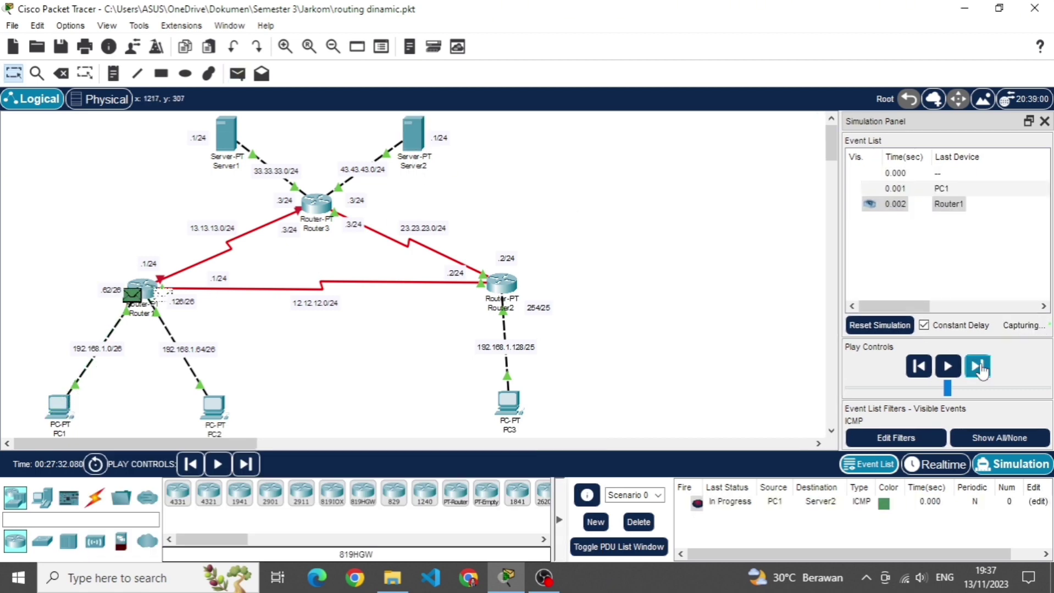
left_click(977, 367)
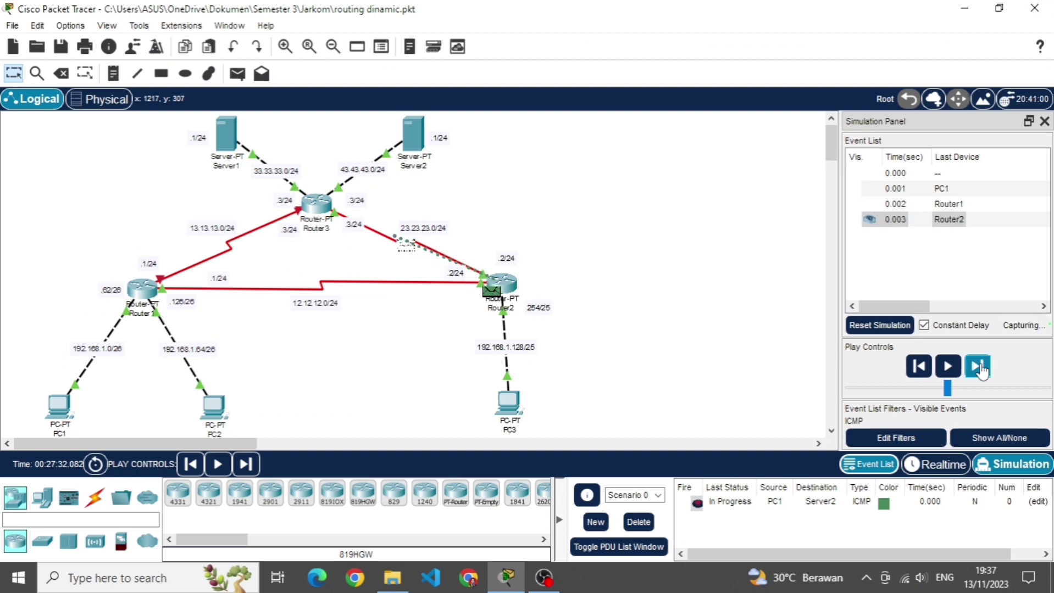
left_click(976, 367)
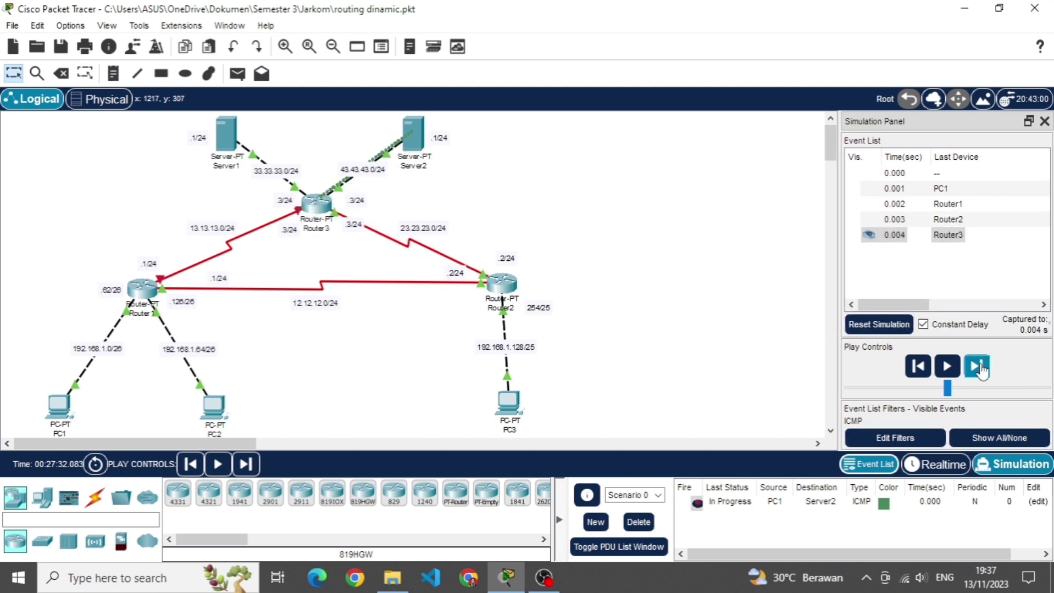
left_click(976, 366)
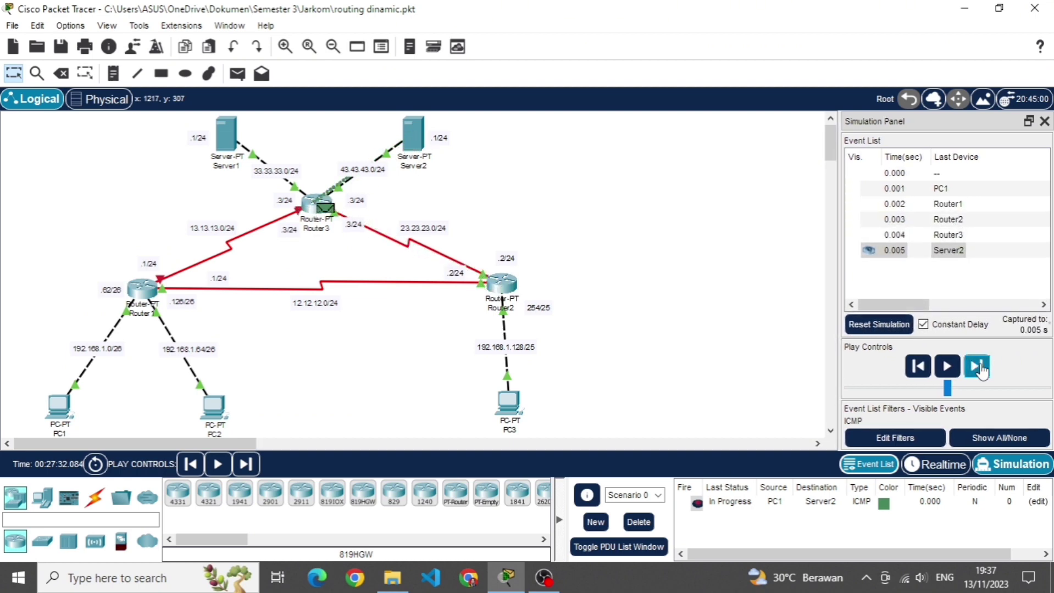
left_click(980, 368)
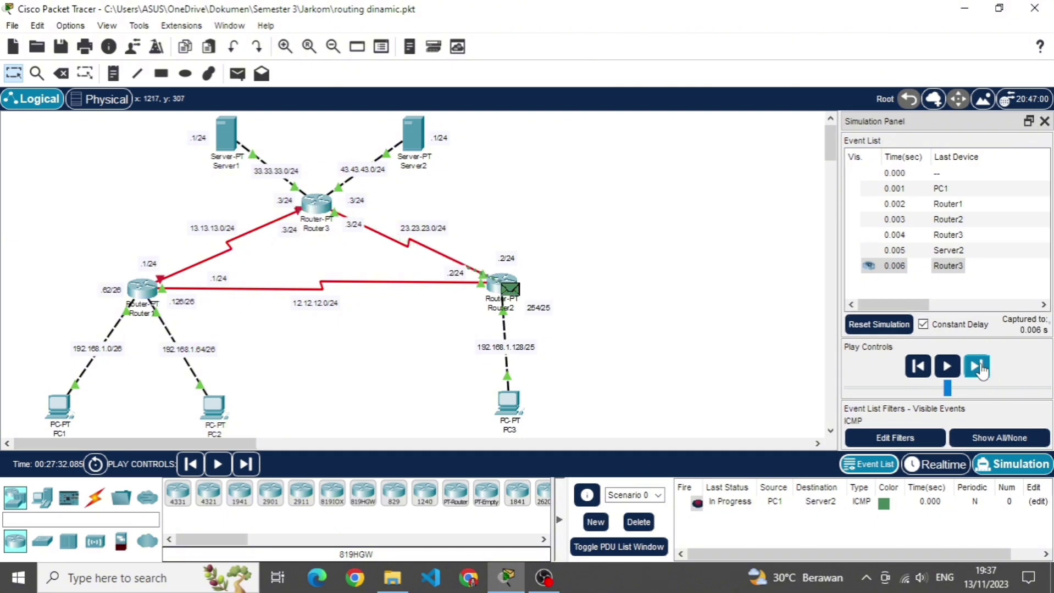
left_click(980, 368)
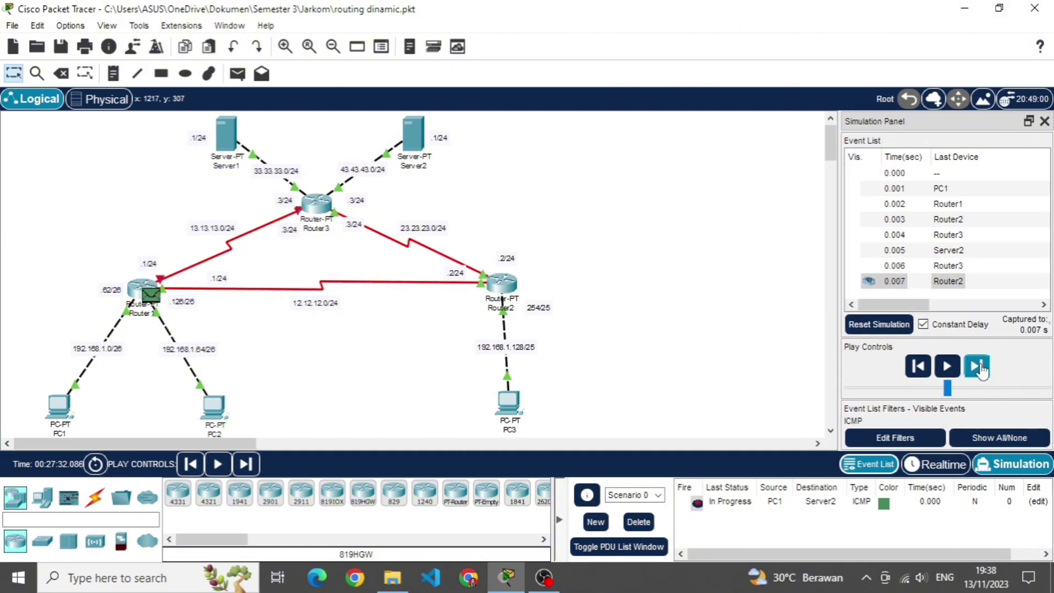
left_click(980, 368)
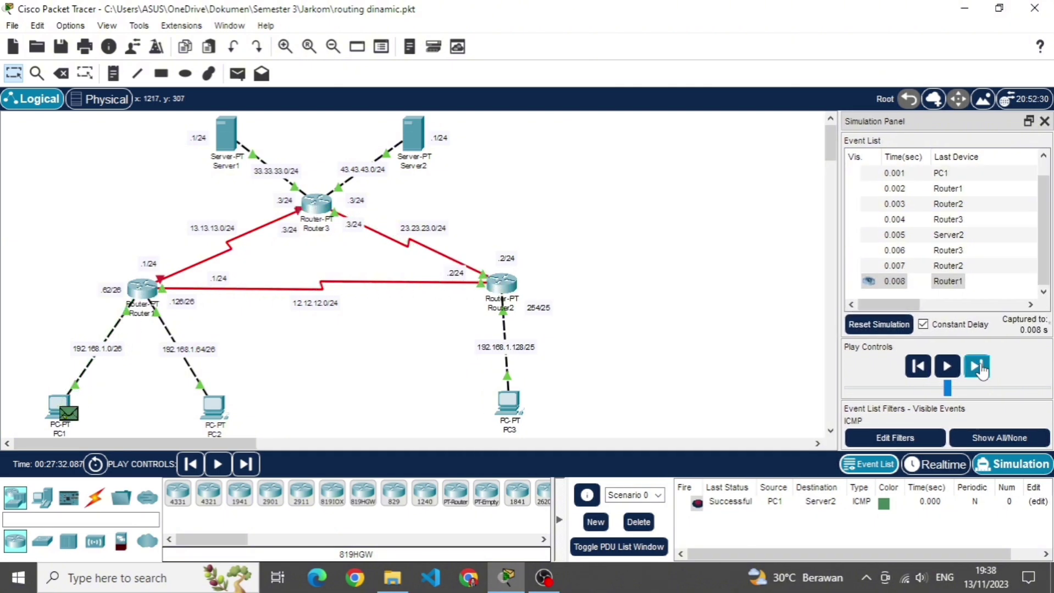
left_click(638, 523)
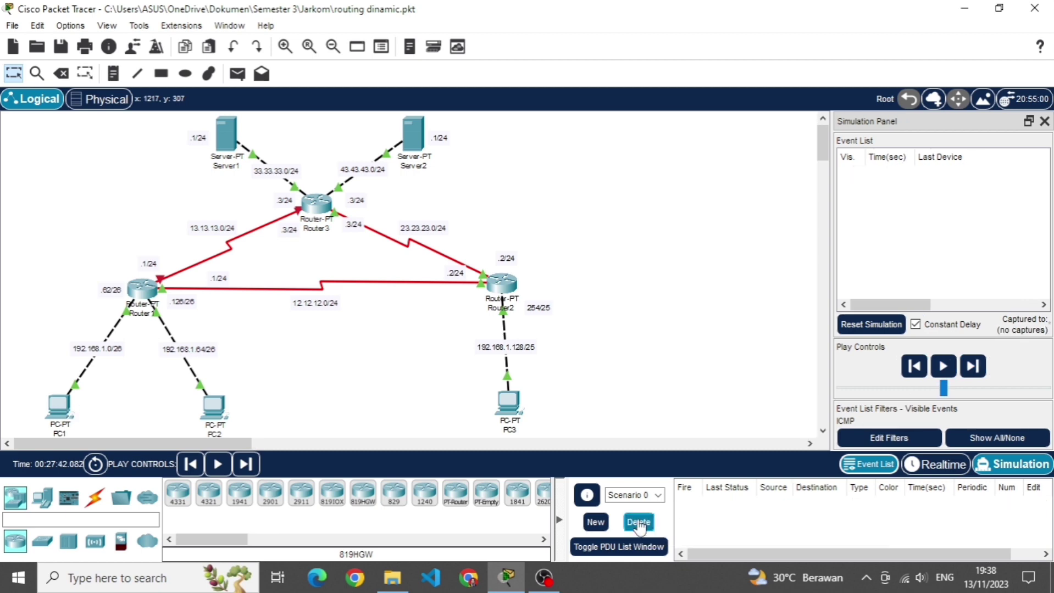
left_click(938, 466)
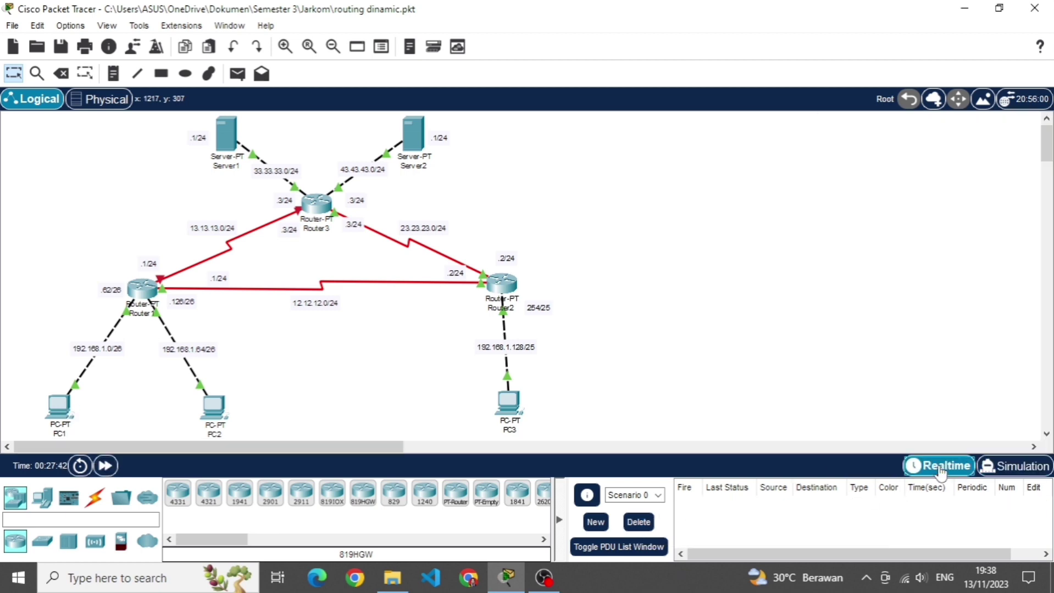